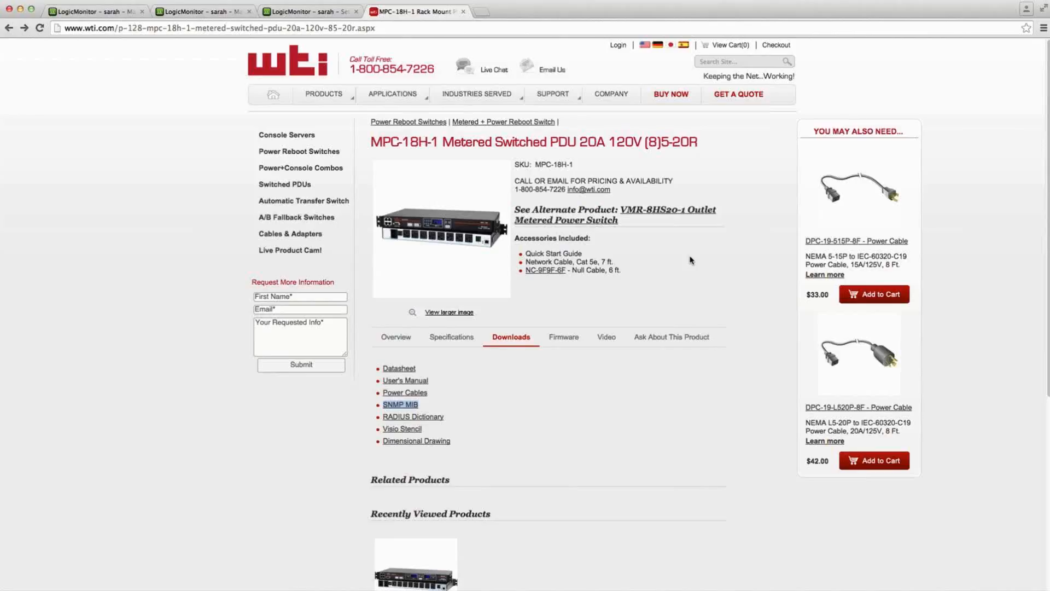
- Open the SNMP MIB download of the MPC-18H-1 product page in a new browser tab
right_click(409, 407)
click(425, 410)
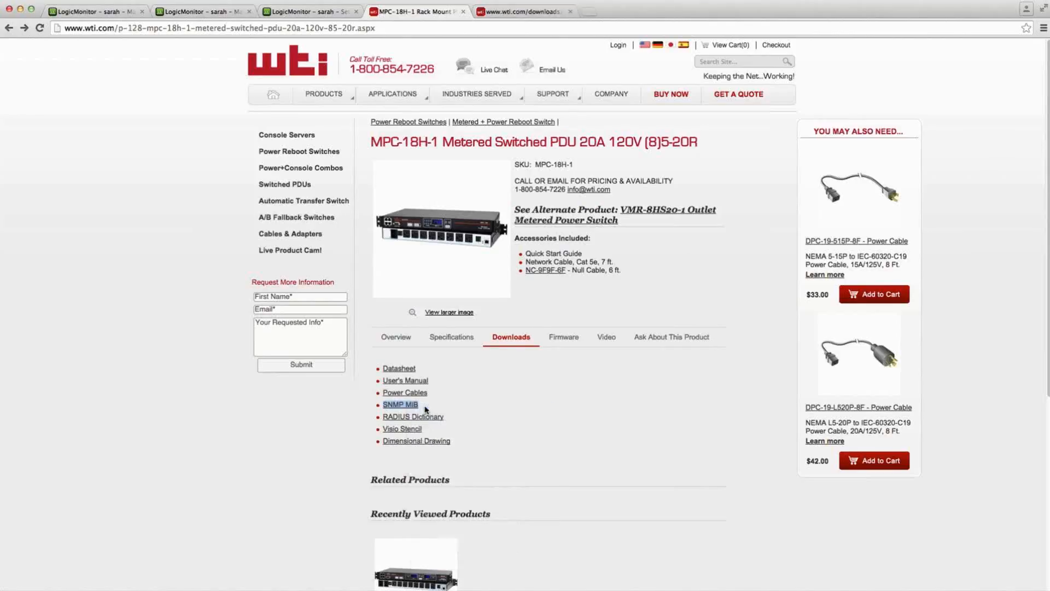
- Switch to iReasoning MIB Browser and expand the private branch through mpc-vmr and systemTables to examine the plugEntry columns of plugTable
key(super+Tab)
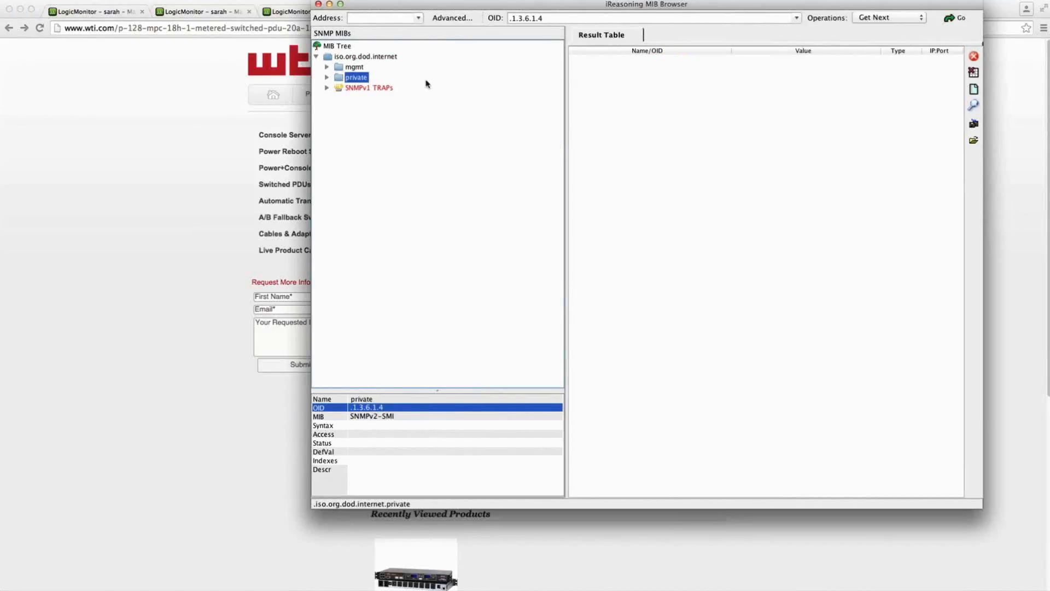
click(327, 78)
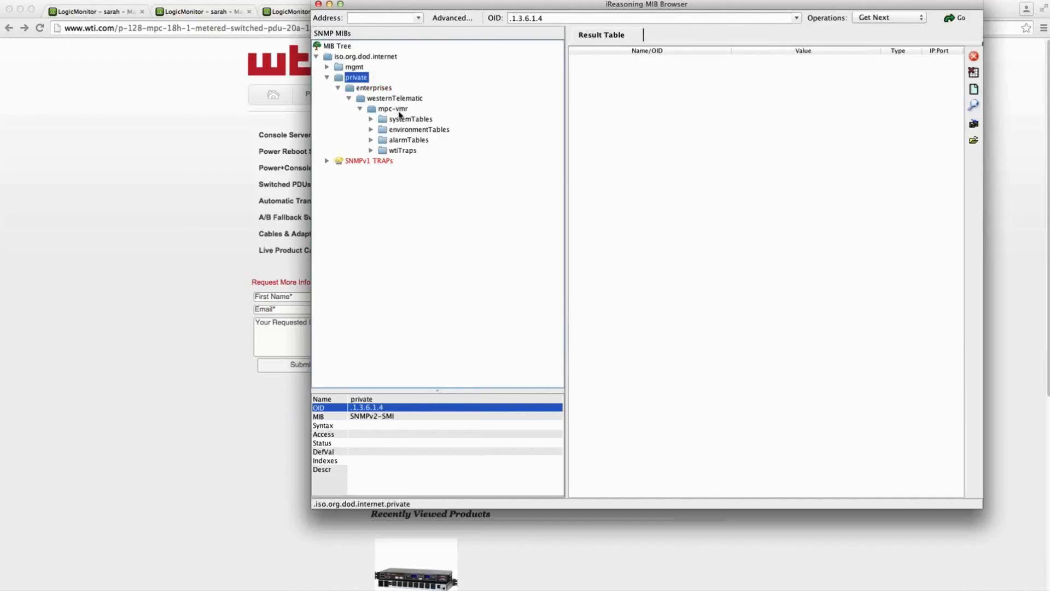
click(371, 120)
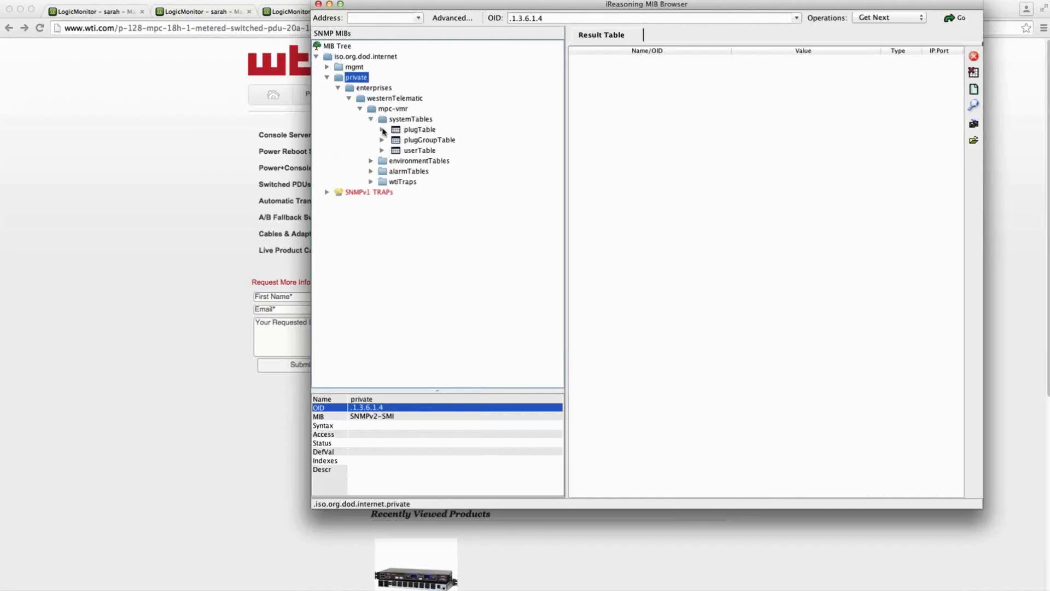
click(381, 129)
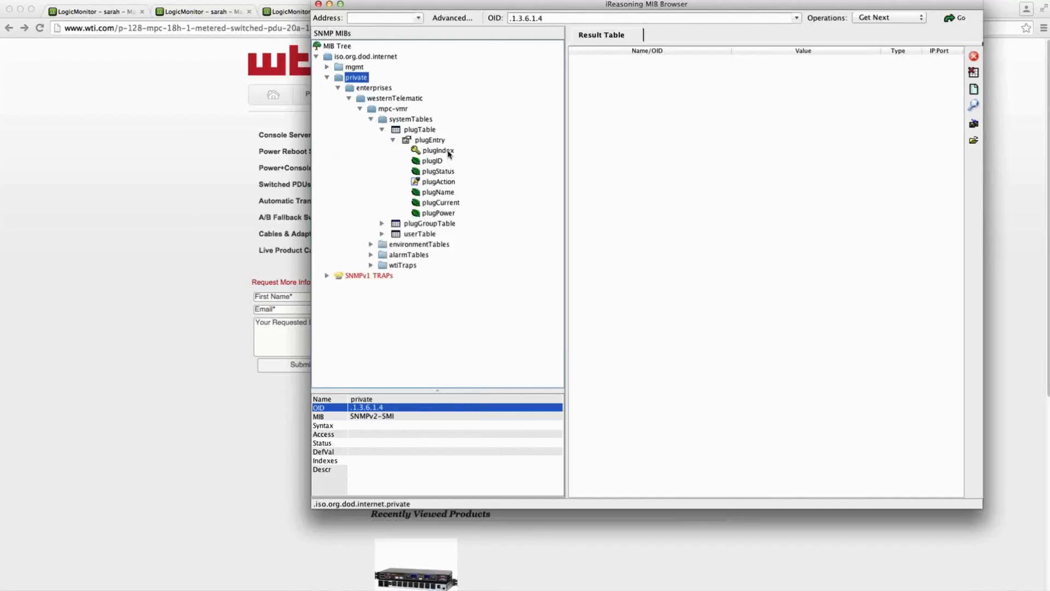
mouse_move(449, 153)
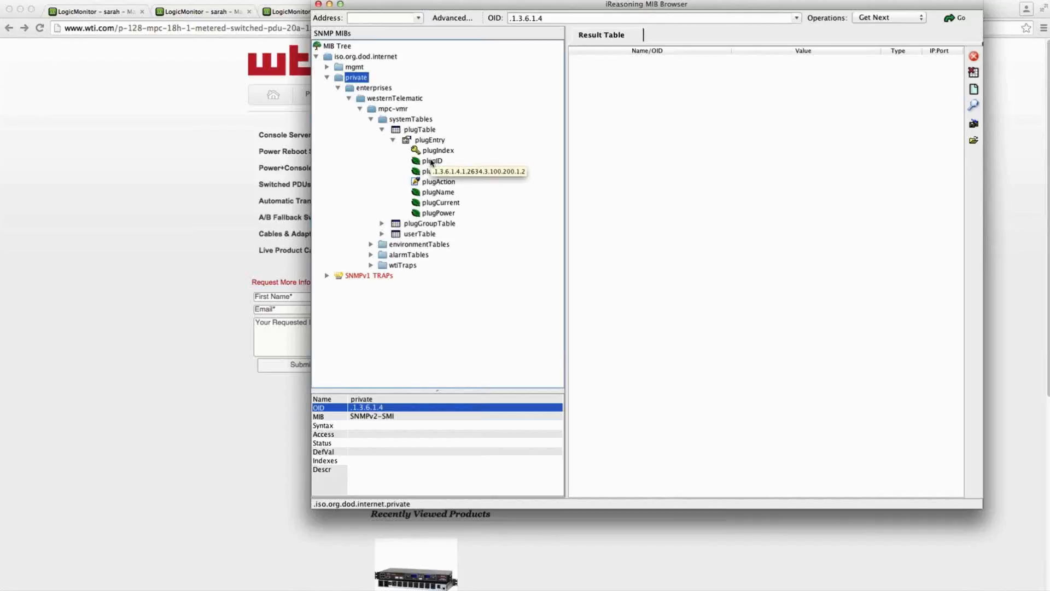
- Switch to the LogicMonitor Collector Management page in the browser and open the debug command console for collector Docker b7717a4e8e32
key(super+Tab)
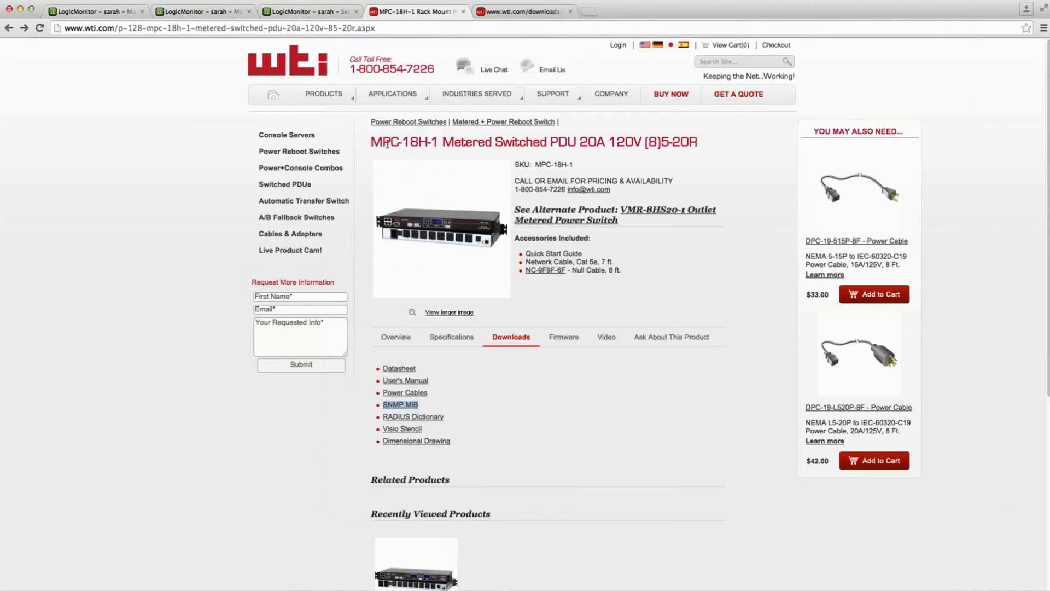
click(71, 13)
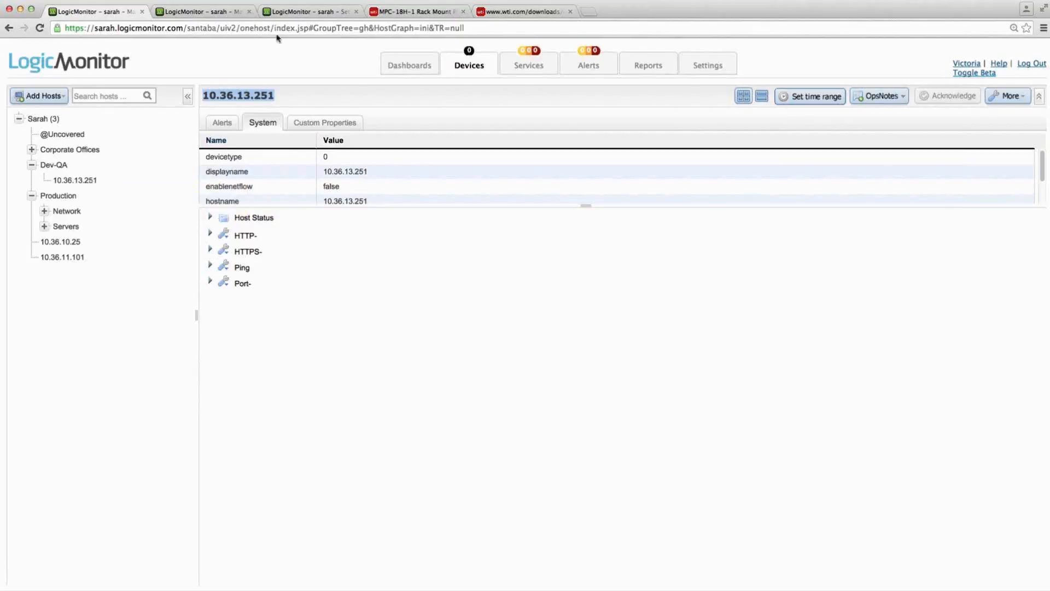
click(288, 13)
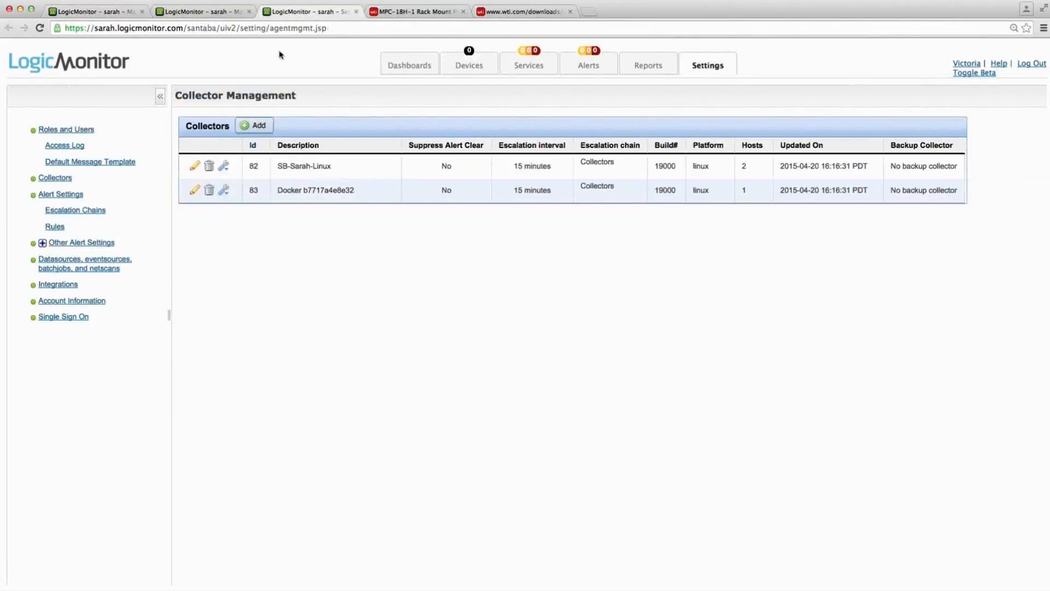
click(224, 192)
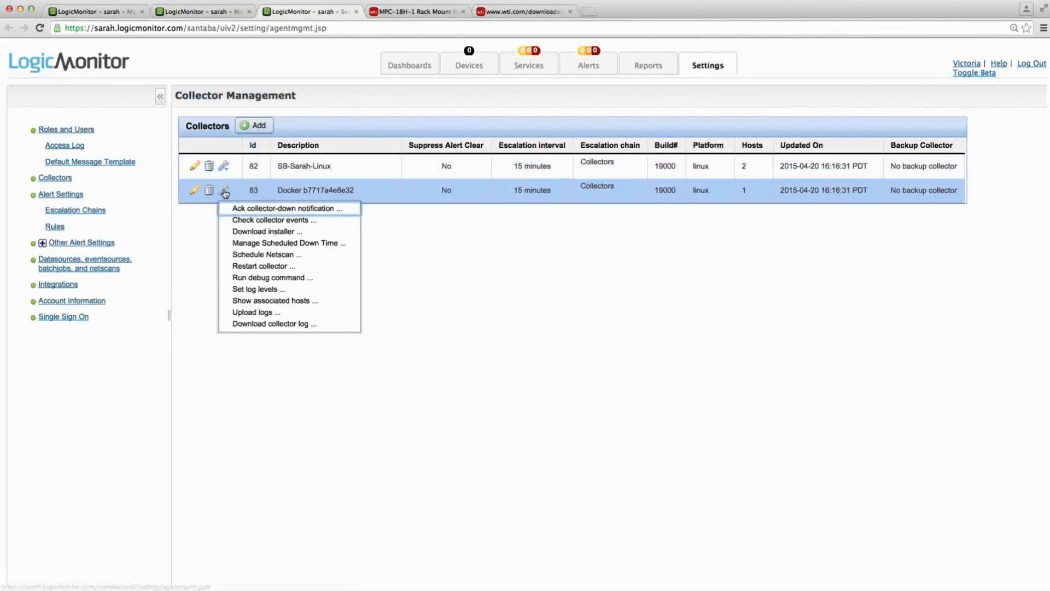
click(244, 277)
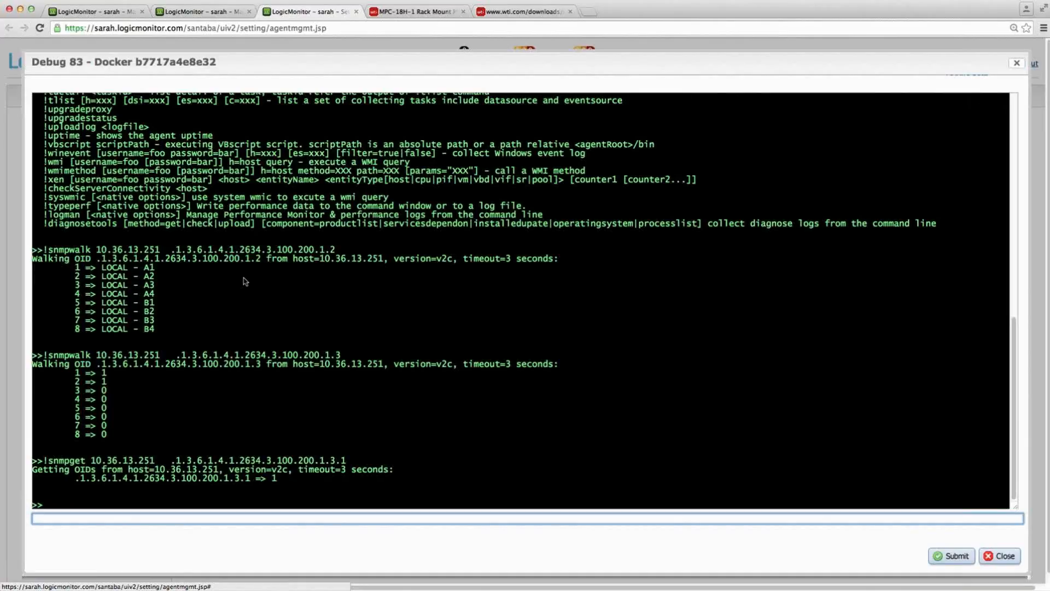
- Begin the debug command with !snmpwalk and the host address 10.36.13.251, copied from the device page
text(!snmpwalk)
click(98, 12)
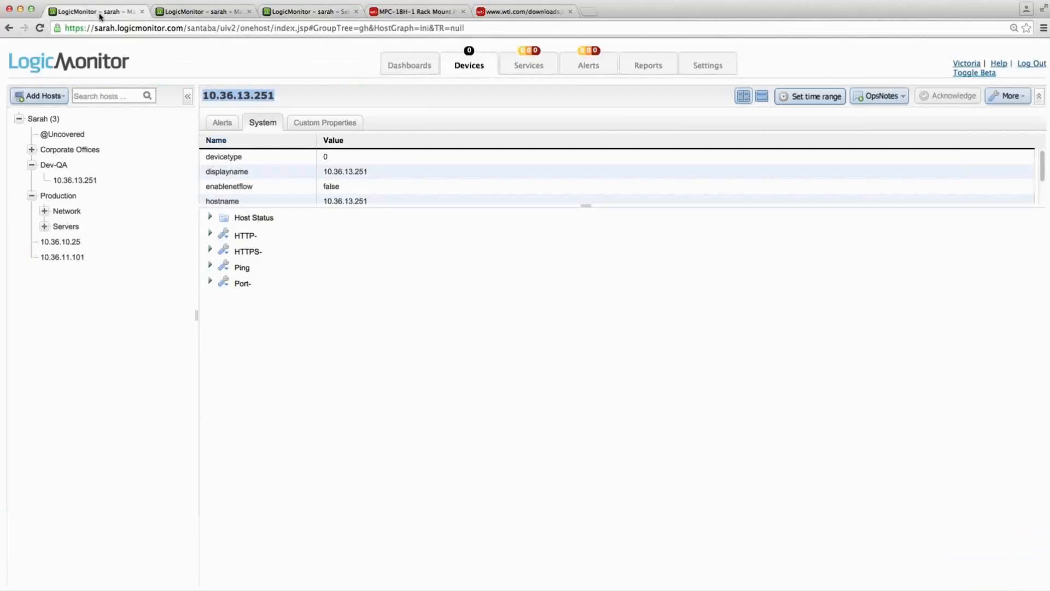
right_click(263, 97)
click(283, 99)
click(302, 13)
key(super+v)
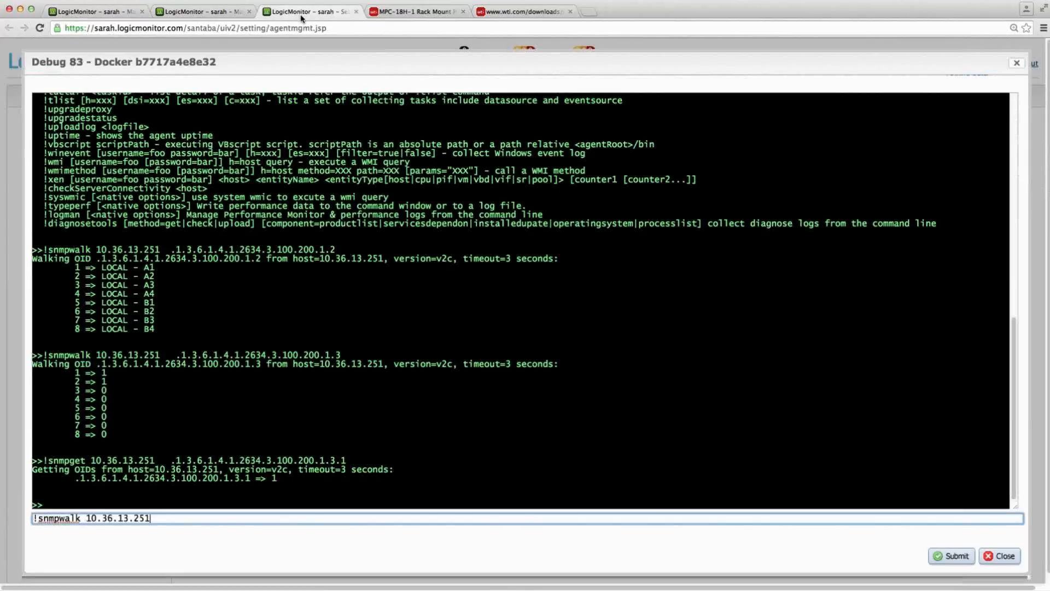
- Append the plugID OID .1.3.6.1.4.1.2634.3.100.200.1.2, copied from iReasoning MIB Browser, to the snmpwalk command and run it
key(super+Tab)
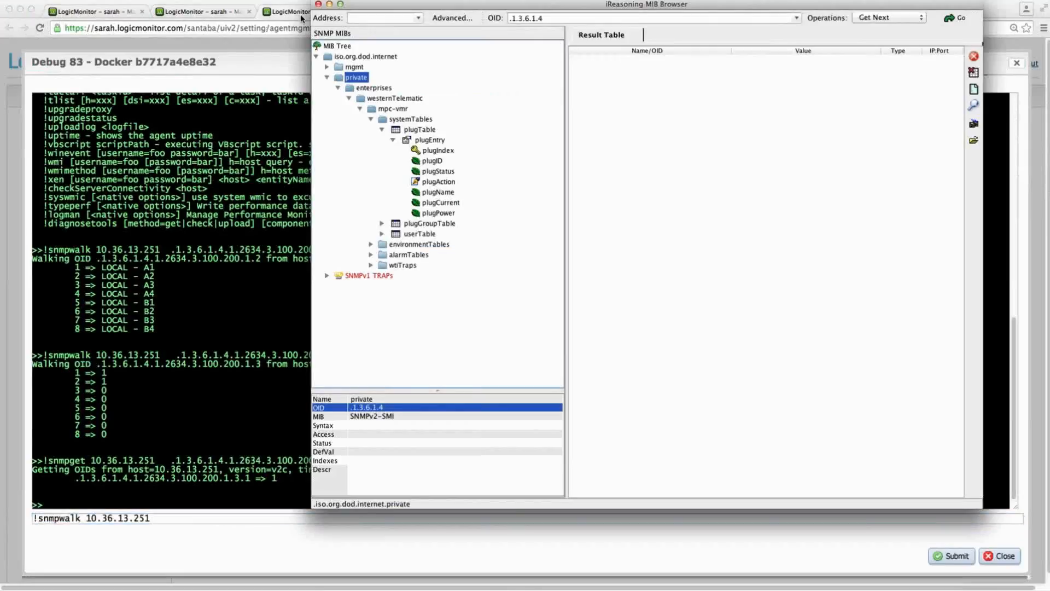
click(436, 163)
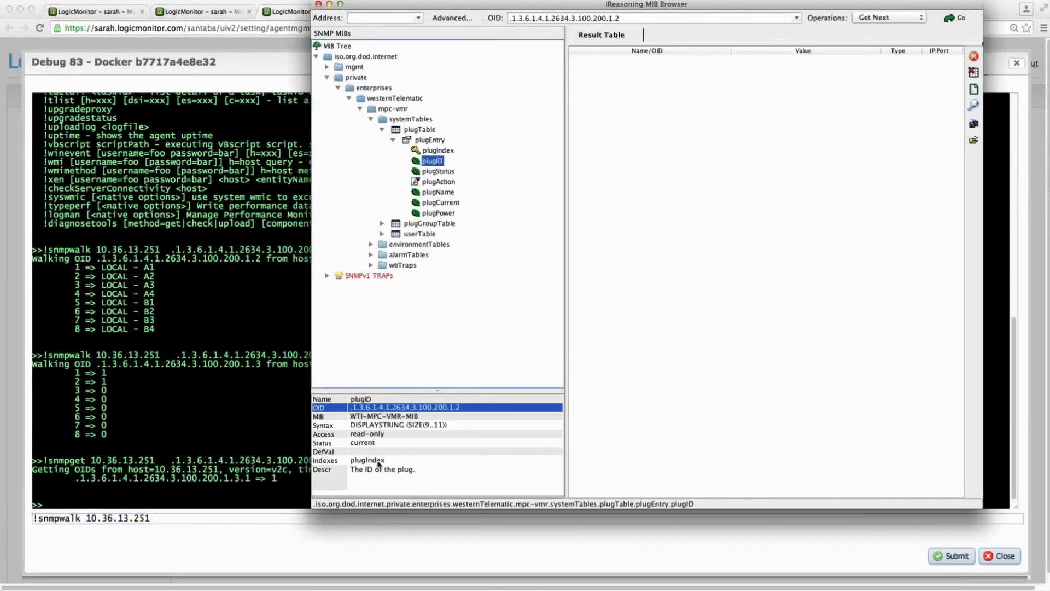
right_click(396, 407)
click(432, 412)
key(super+Tab)
key(super+v)
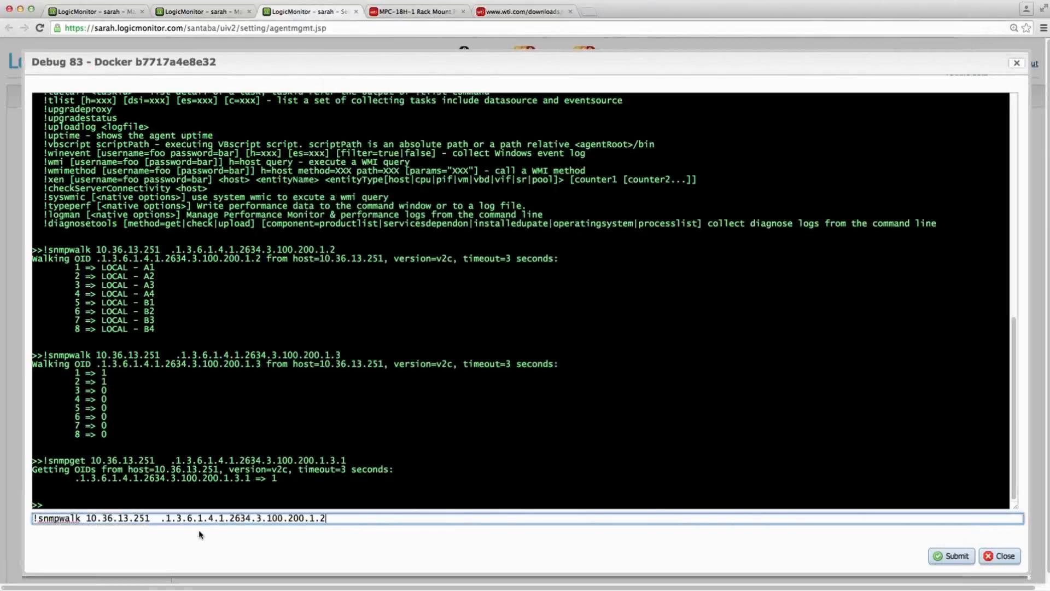
key(Return)
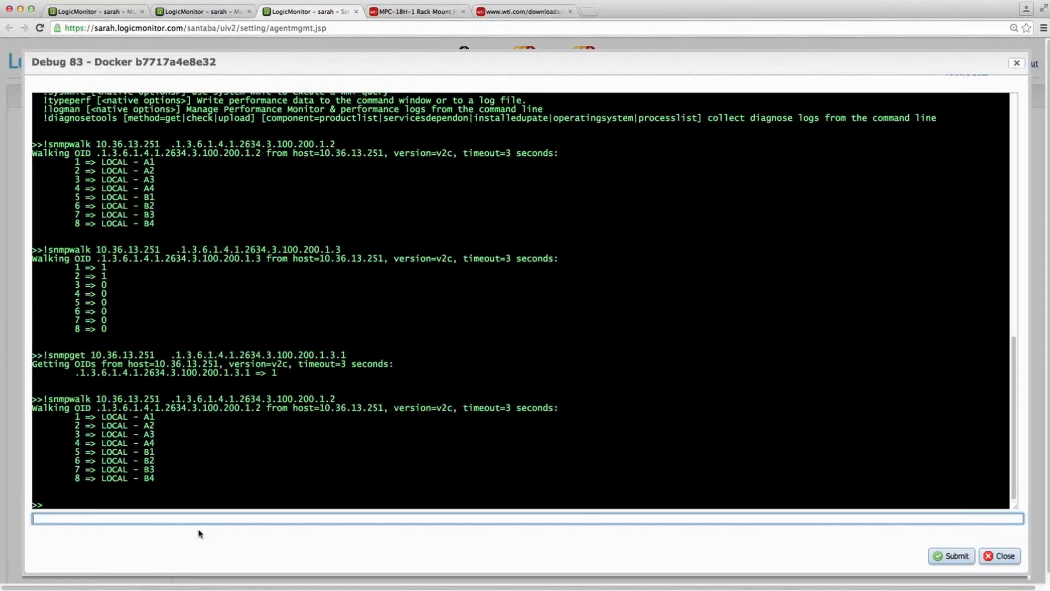
- Run the snmpwalk on 10.36.13.251 again with the plugStatus OID .1.3.6.1.4.1.2634.3.100.200.1.3, copied from iReasoning MIB Browser
key(super+Tab)
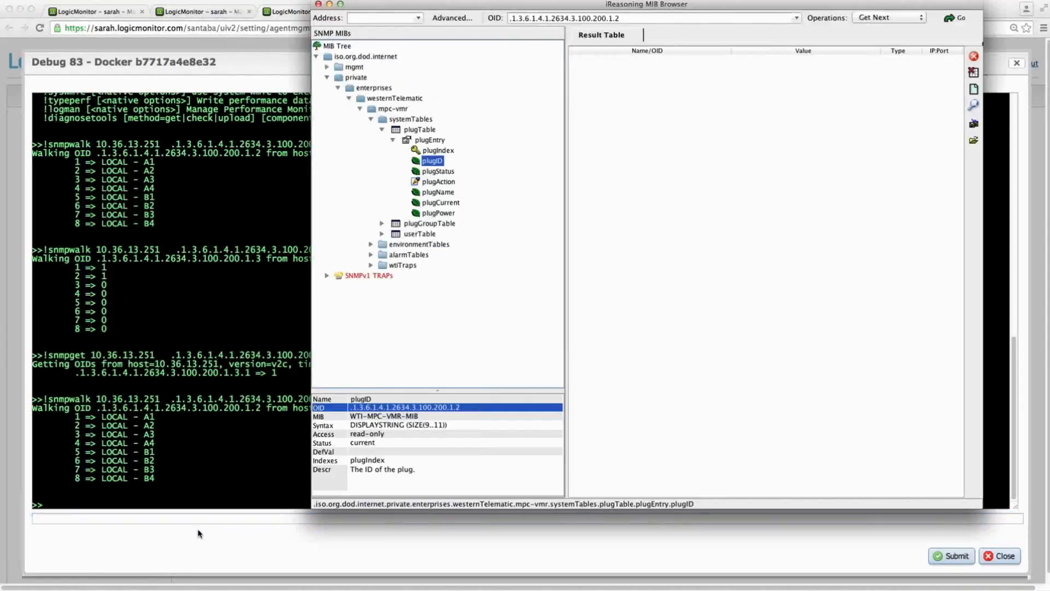
click(444, 171)
right_click(400, 411)
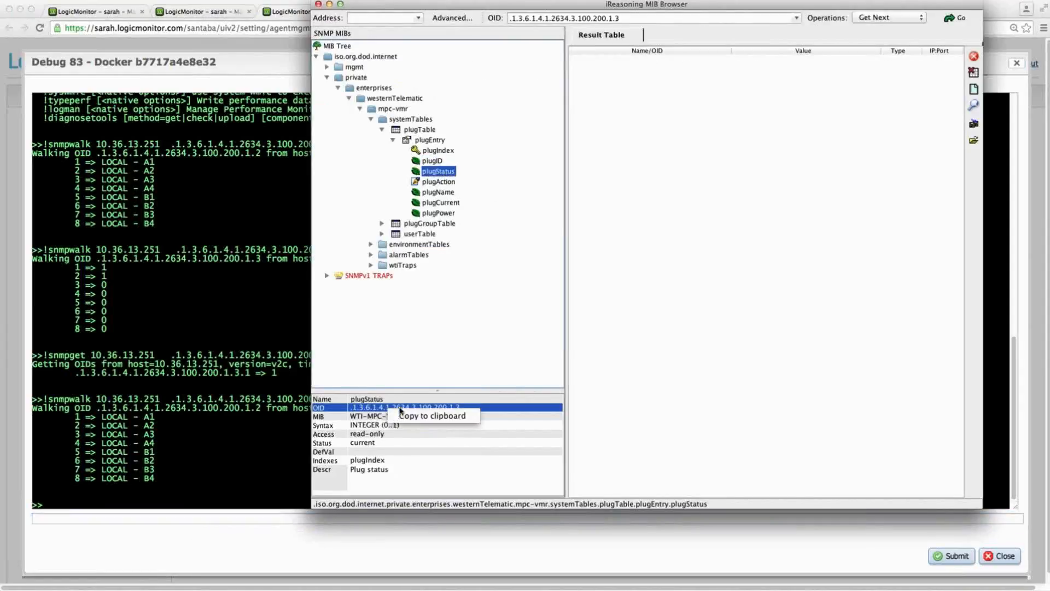
click(405, 418)
key(super+Tab)
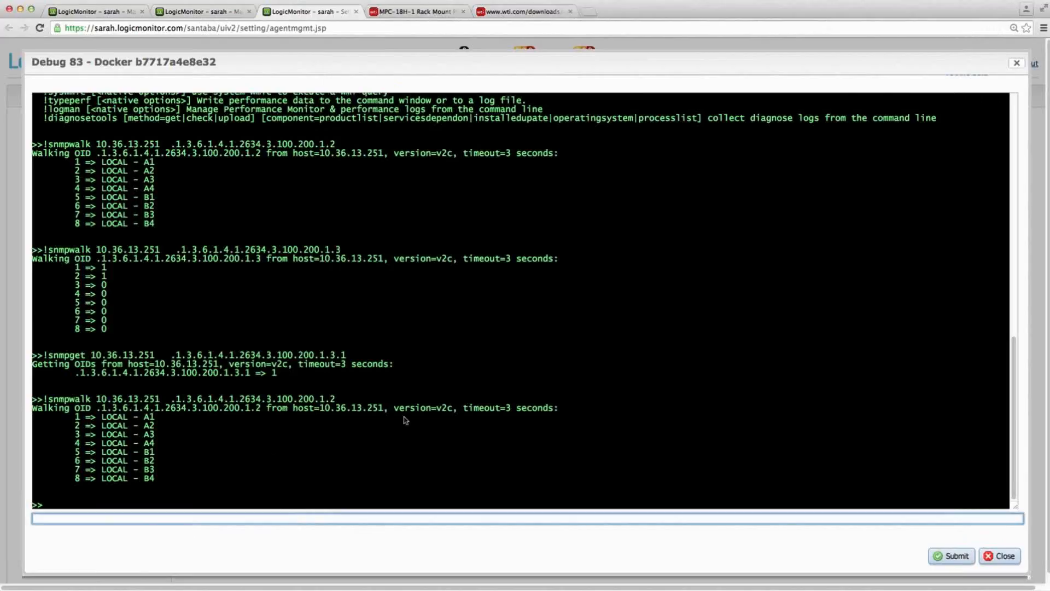
key(Up)
drag(162, 518, 383, 538)
key(super+v)
key(Return)
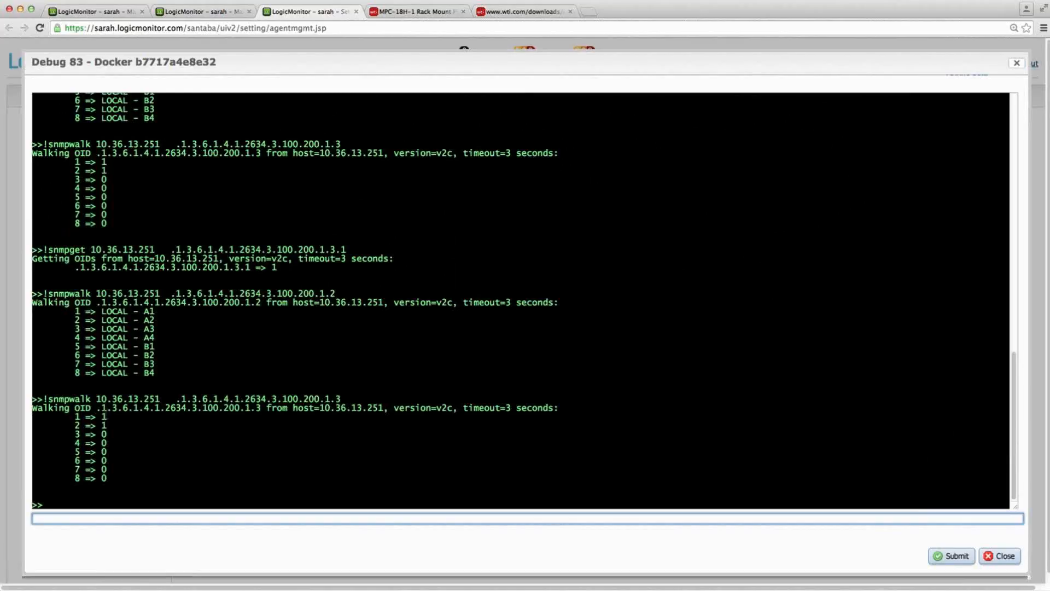
- Run !snmpget on 10.36.13.251 for the single-plug OID .1.3.6.1.4.1.2634.3.100.200.1.3.1, reusing the last command
key(Up)
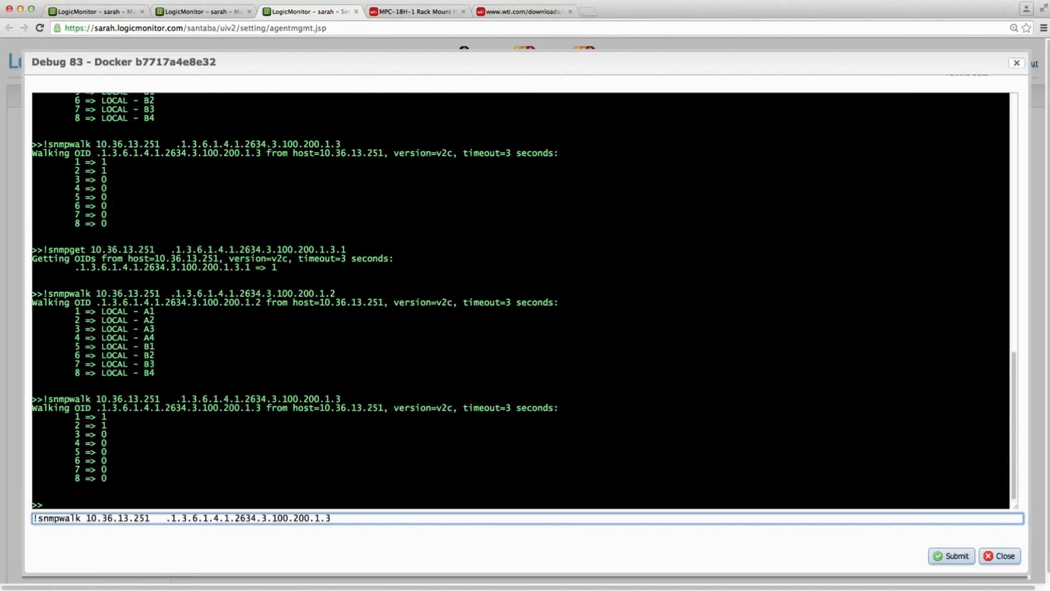
text(.1)
drag(34, 518, 80, 514)
text(!snmpget)
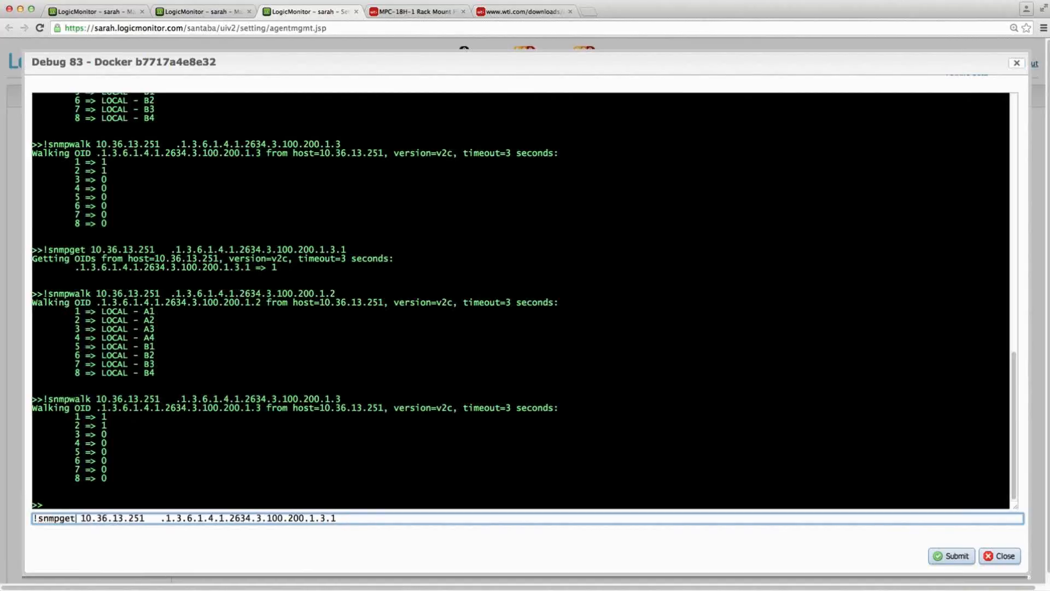
key(Return)
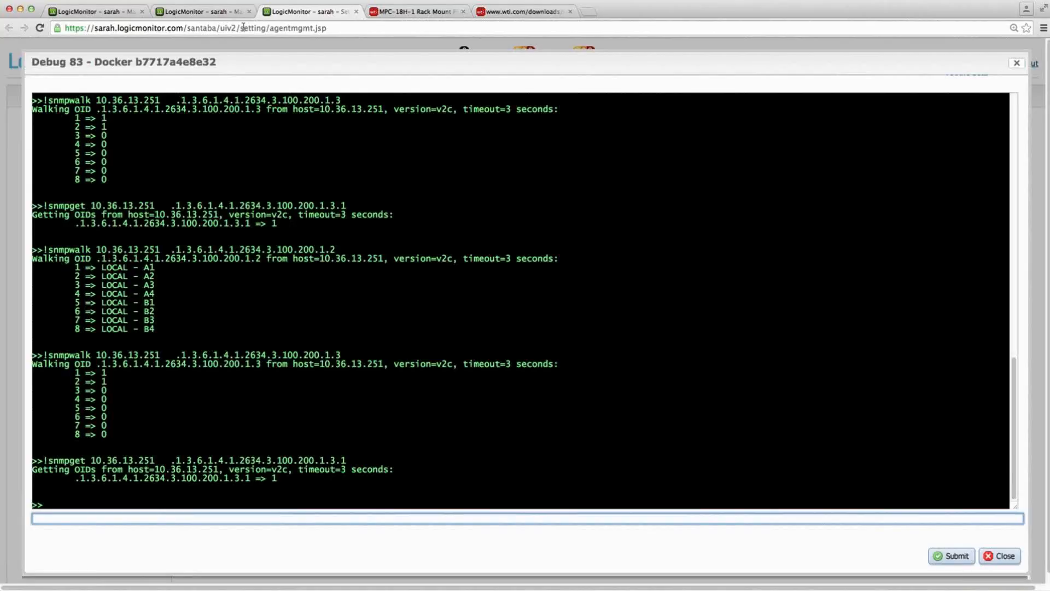
- Open the datasources settings page from the device page in a new browser tab and start a new DataSource
click(101, 11)
mouse_move(706, 66)
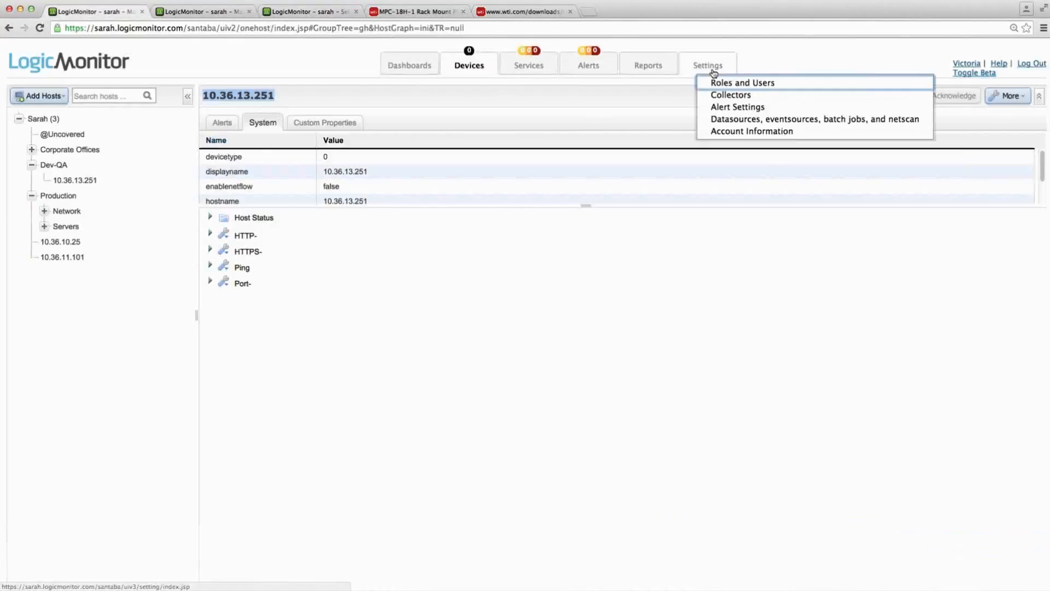
right_click(731, 122)
click(760, 125)
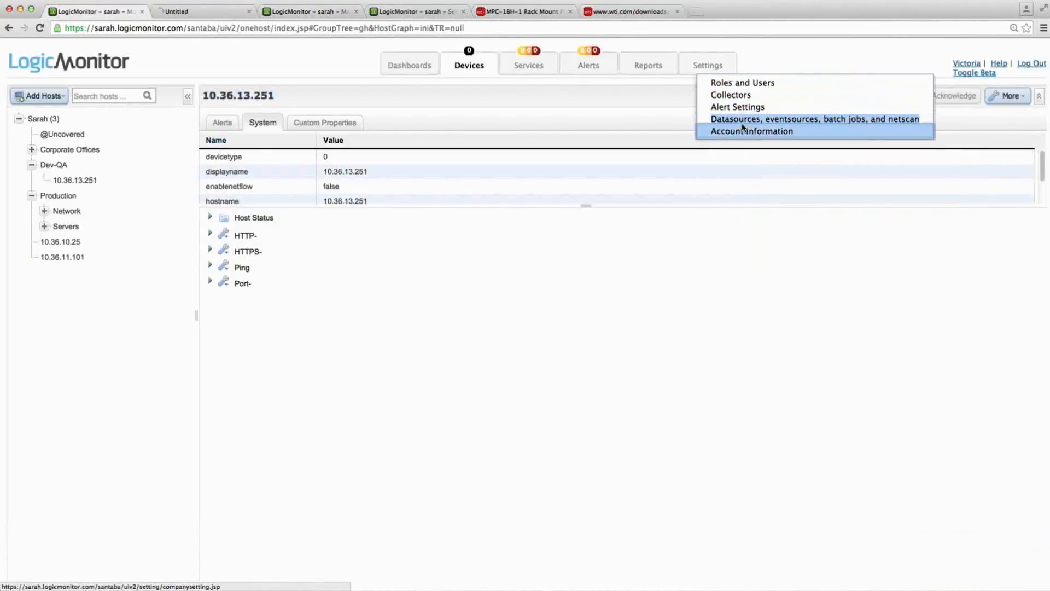
click(211, 11)
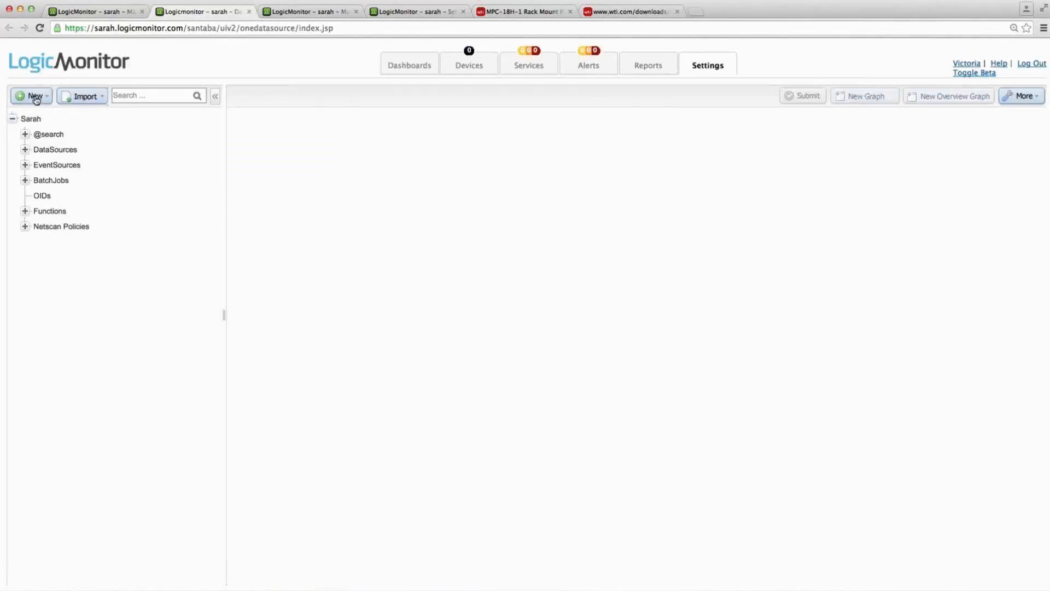
click(35, 97)
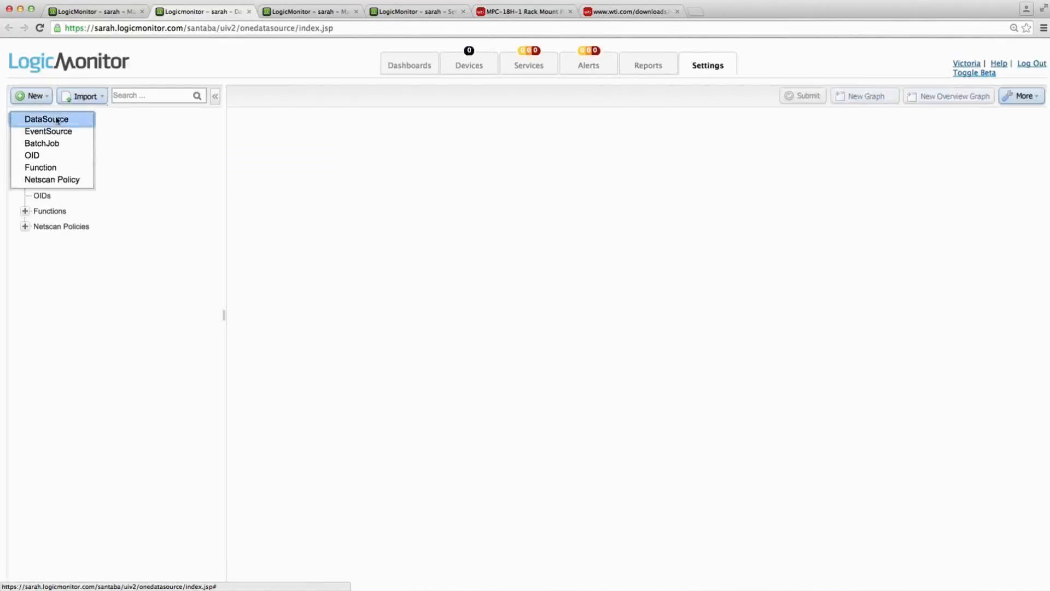
click(57, 122)
- Name the datasource WTIPDU_Status, display it as Plug Status, and enable multi-instance monitoring
click(346, 150)
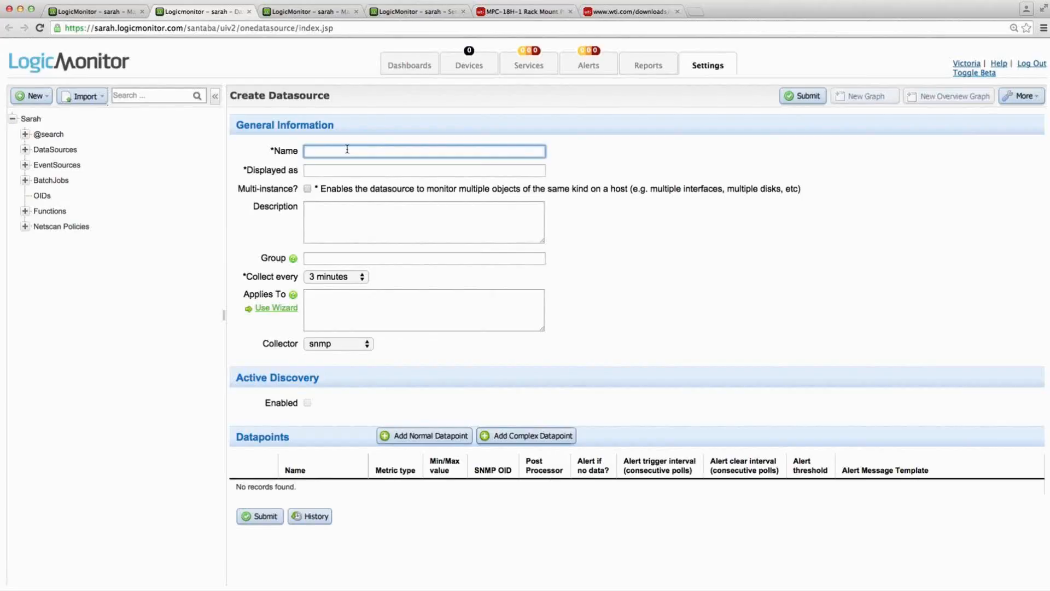
text(WTIPDU_Status)
click(345, 170)
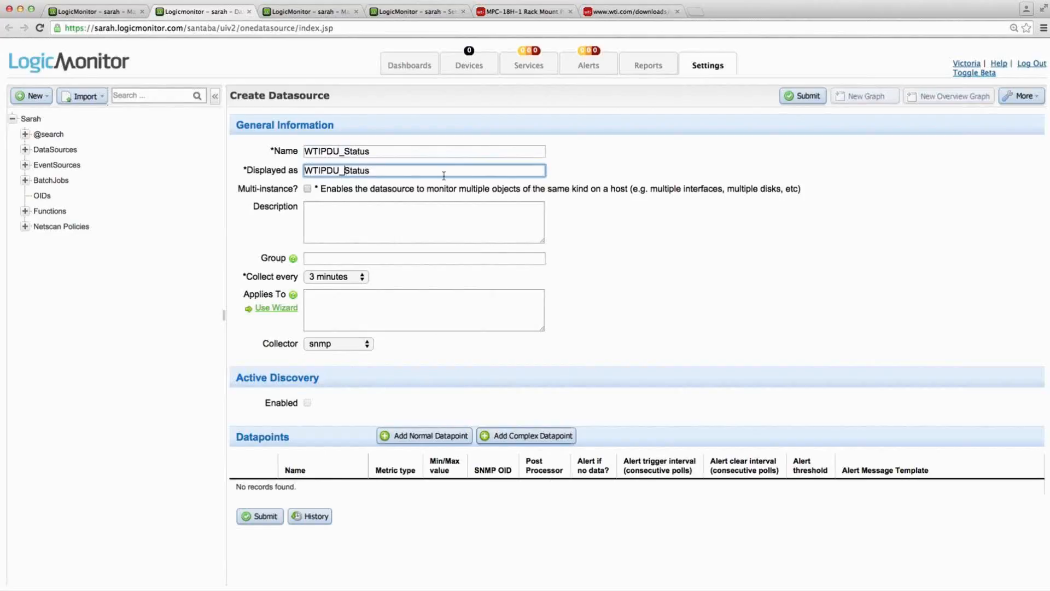
drag(427, 169, 182, 132)
text(Plug Status)
click(307, 189)
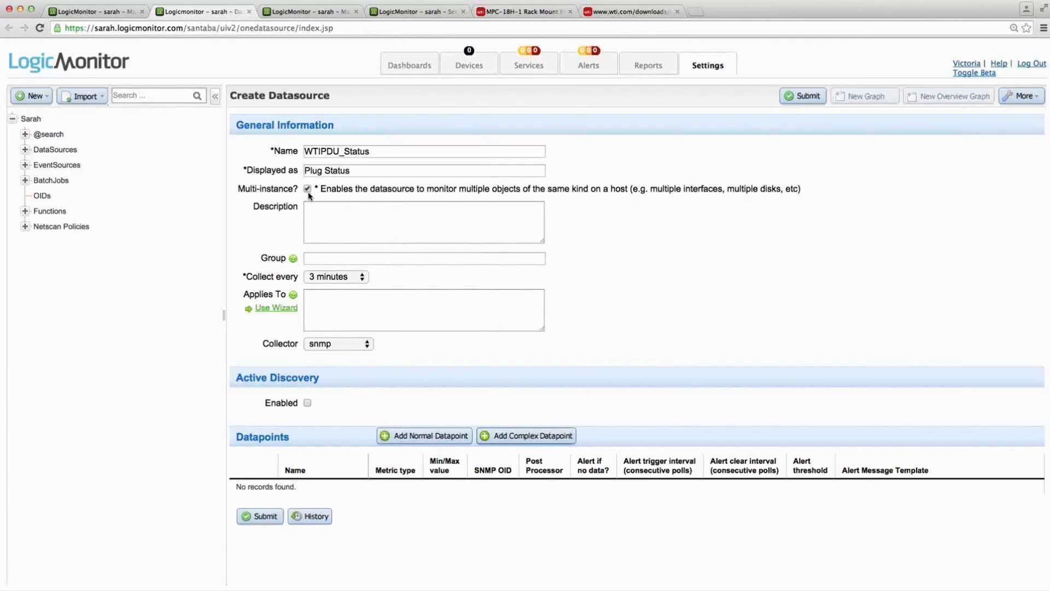
- Use the AppliesTo wizard to apply the datasource to the individual host 10.36.13.251
click(288, 308)
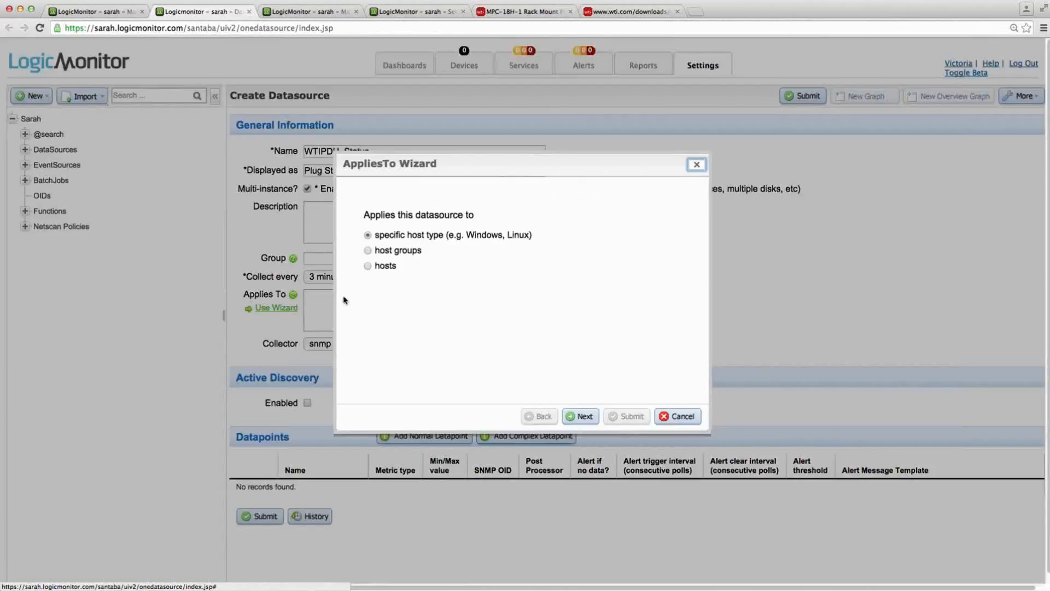
click(376, 265)
click(583, 417)
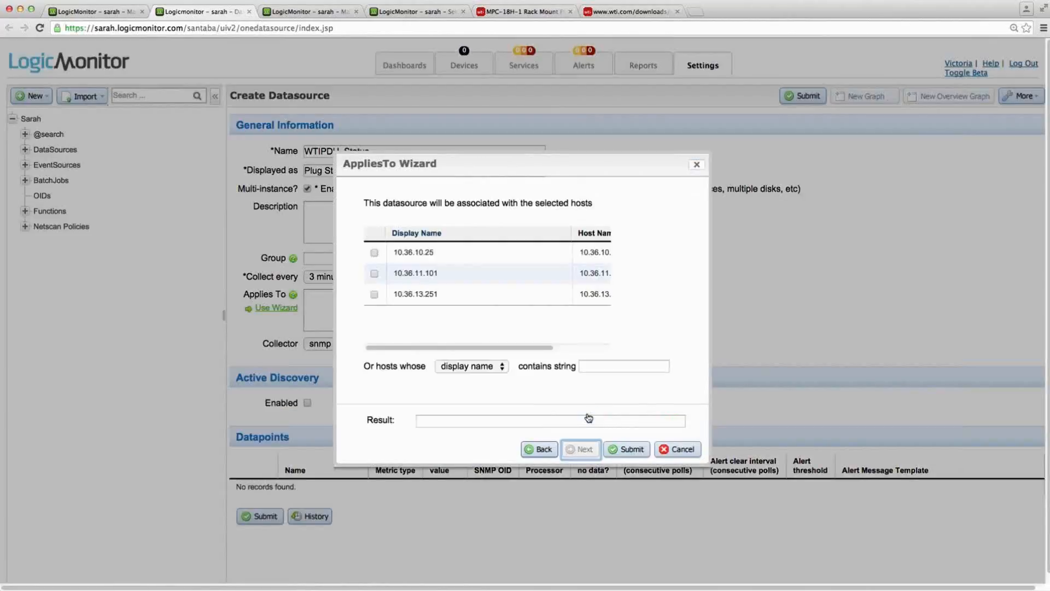
click(374, 294)
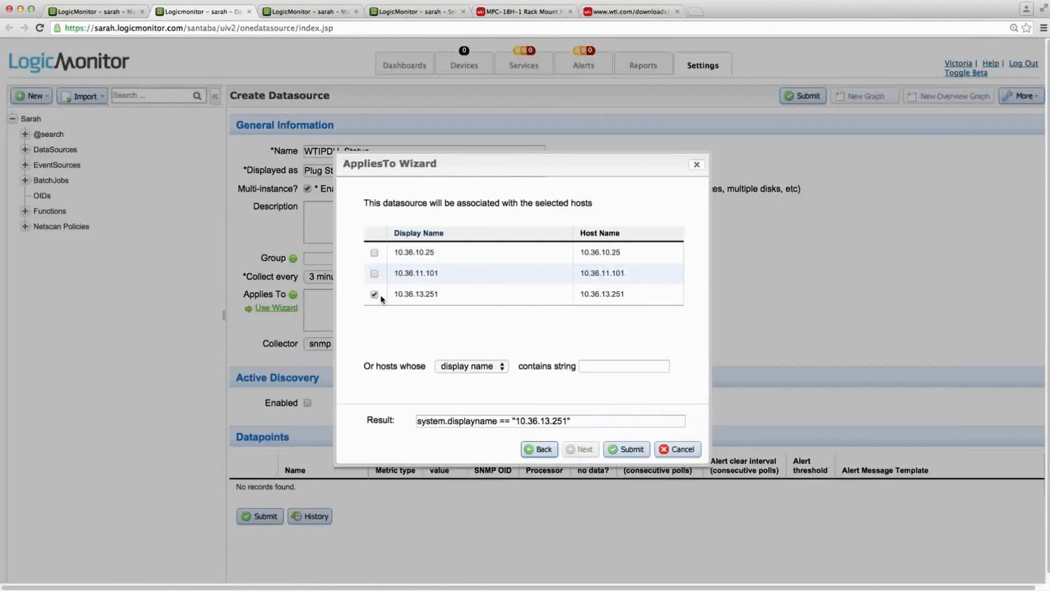
click(624, 450)
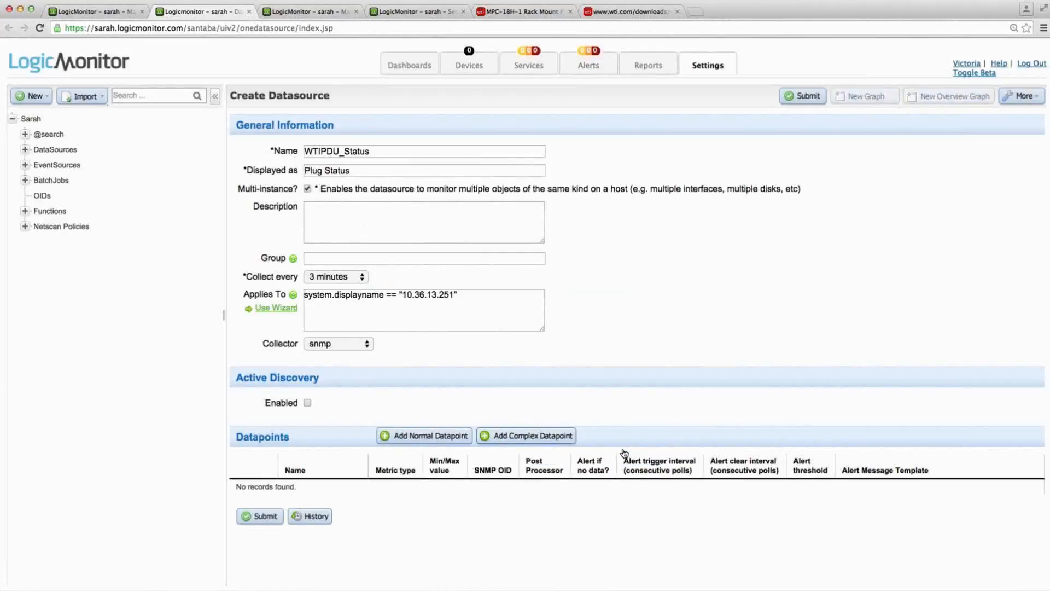
- Keep the datasource's collection interval at 3 minutes and enable Active Discovery
click(320, 278)
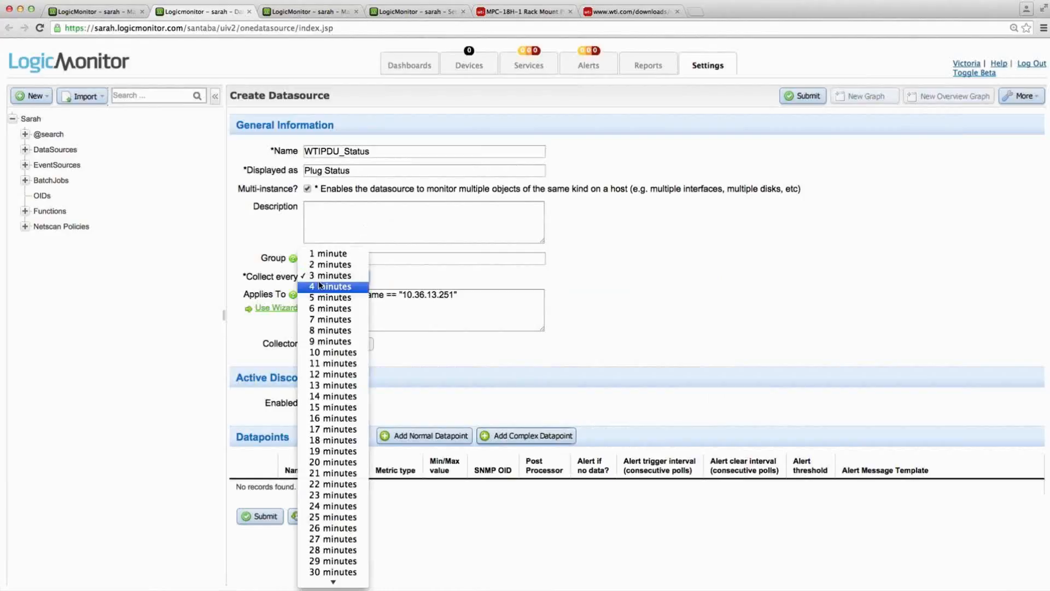
click(324, 275)
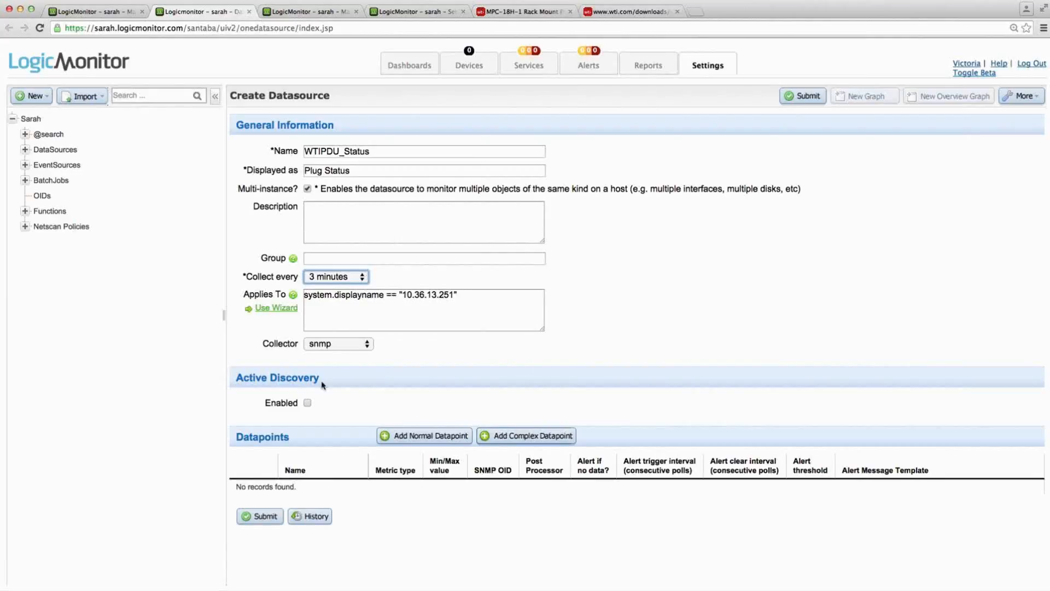
click(307, 403)
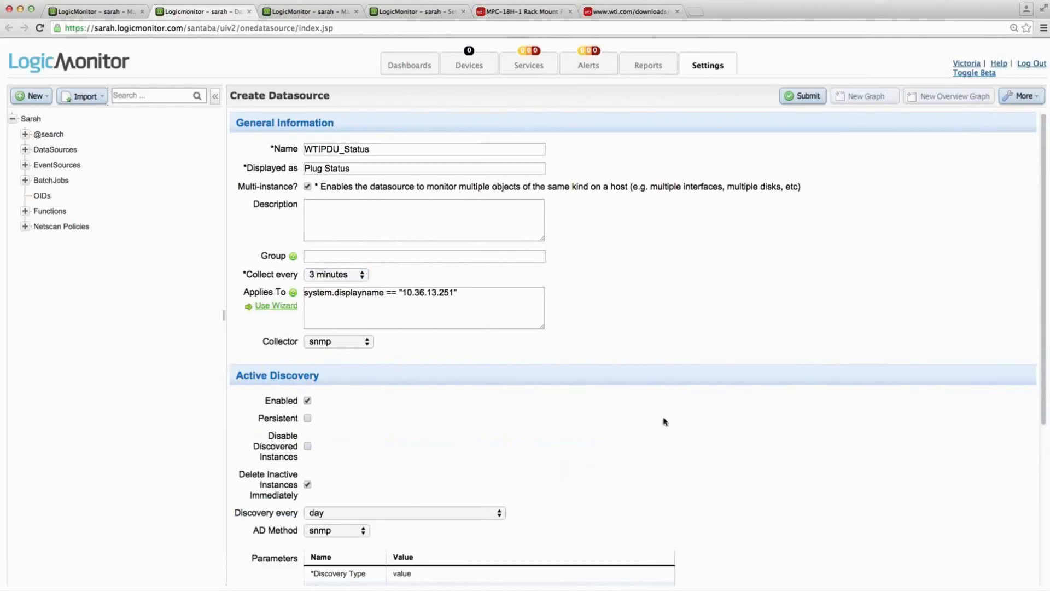
scroll(664, 422, down, 10)
scroll(664, 422, down, 1)
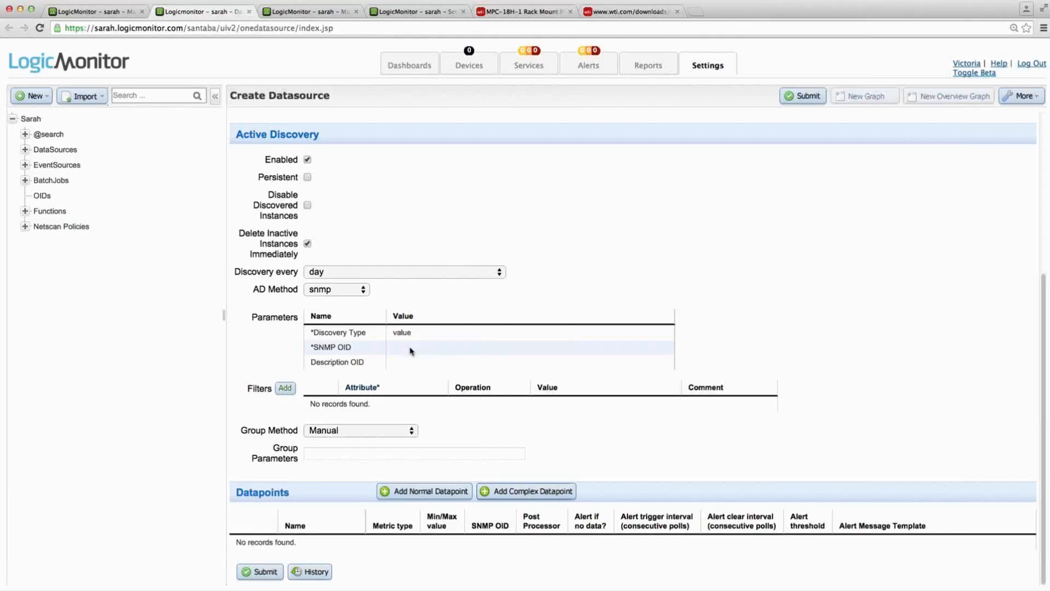
- Switch to the MIB browser, copy the OID of plugName, and return to the web browser
mouse_move(412, 355)
key(super+Tab)
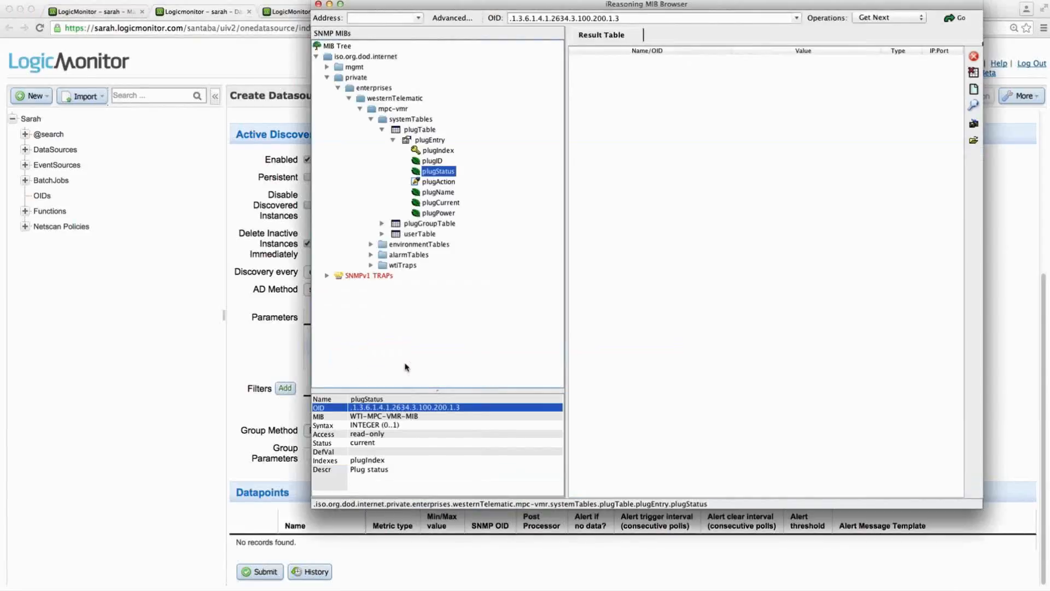
click(447, 194)
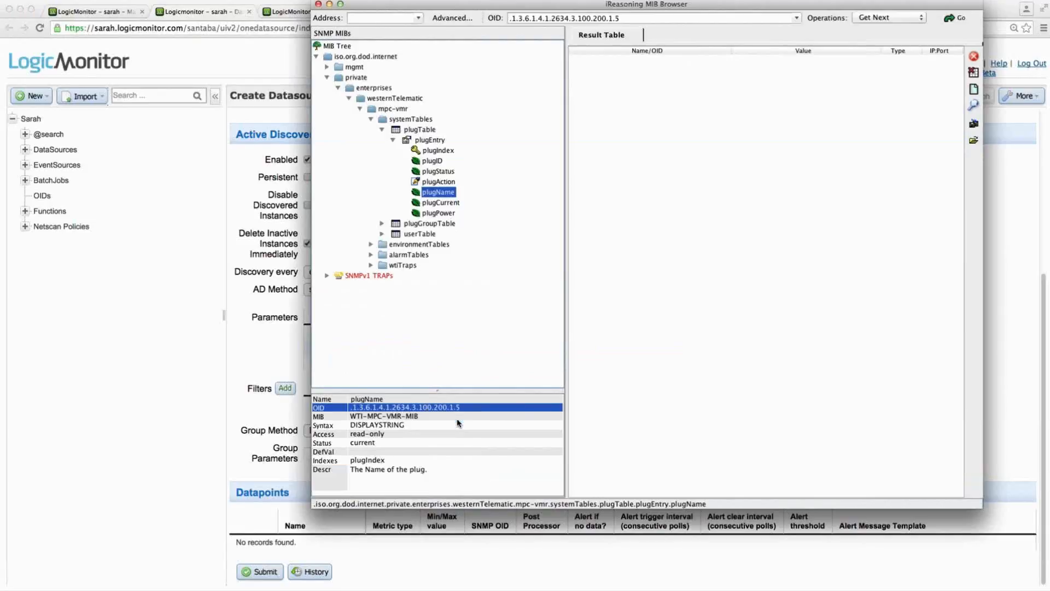
key(super+Tab)
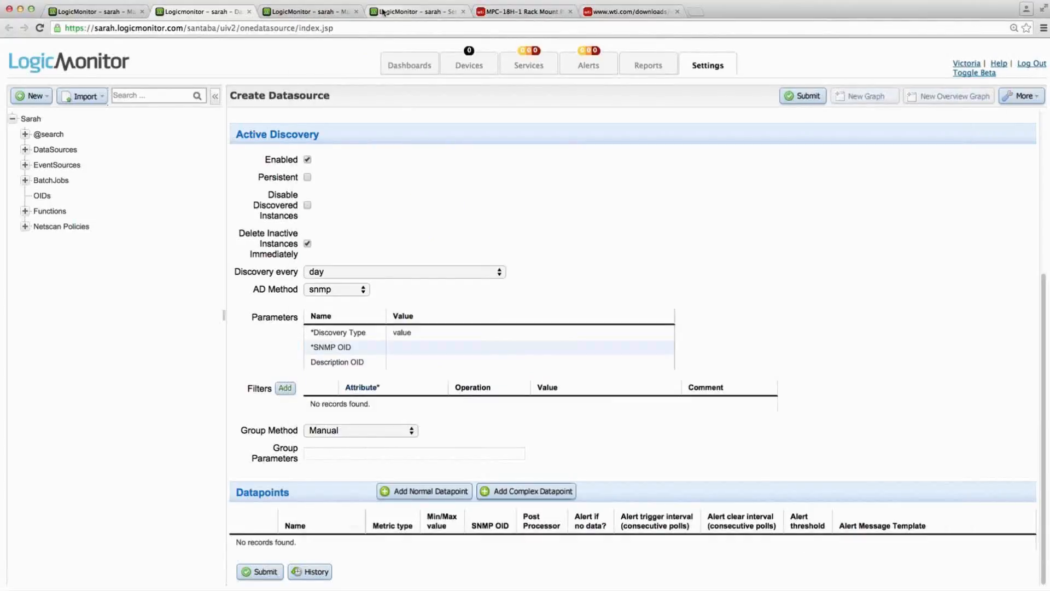
- Run !snmpwalk on 10.36.13.251 for the plugName OID .1.3.6.1.4.1.2634.3.100.200.1.5 in the collector debug console, reusing the earlier walk command
click(383, 11)
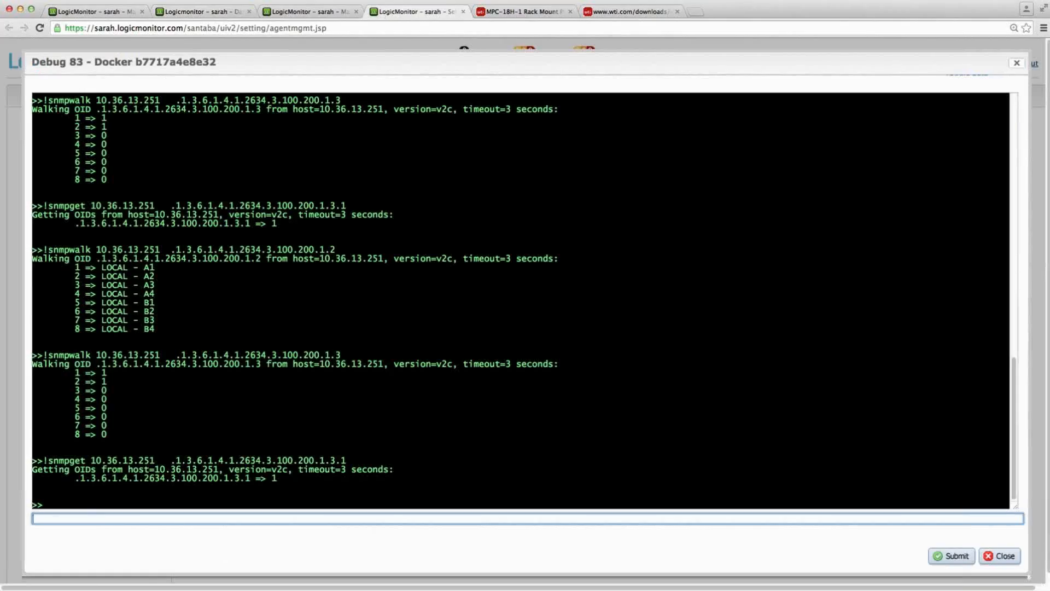
key(Up)
key(Up)
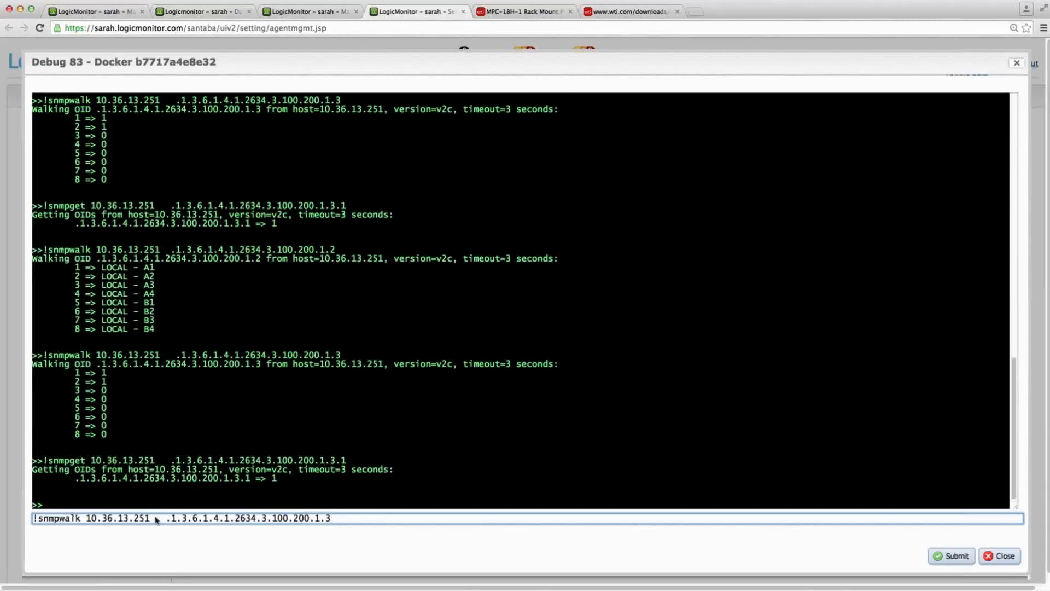
drag(167, 517, 419, 527)
text(.1.3.6.1.4.1.2634.3.100.200.1.5)
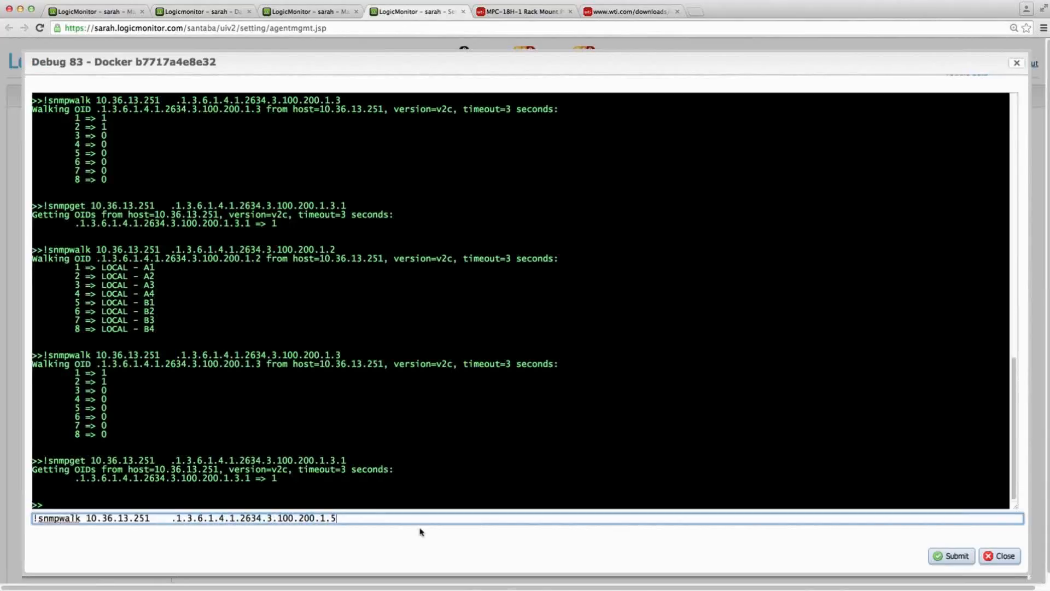
key(Return)
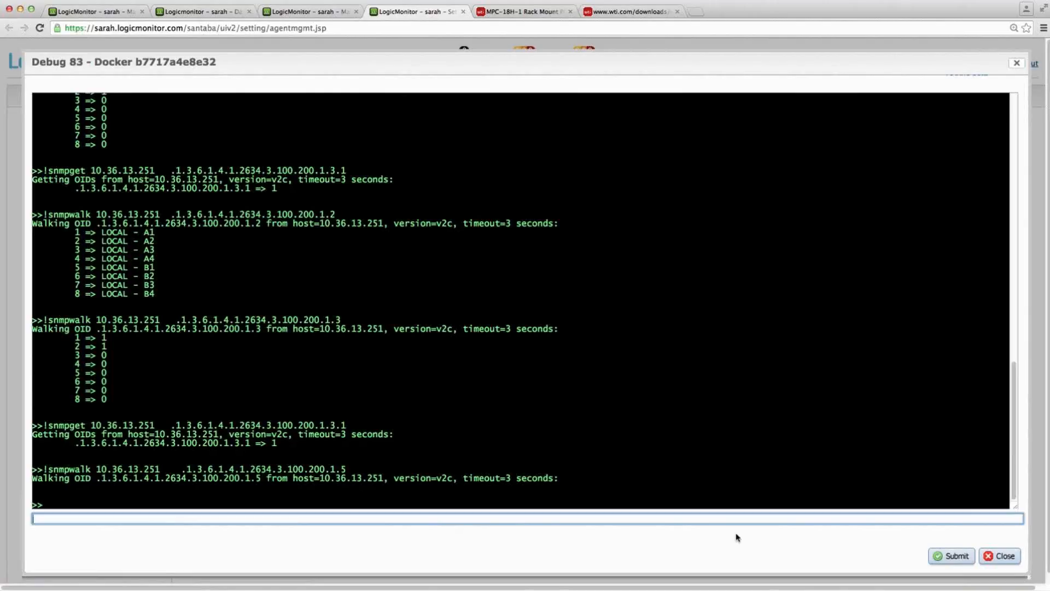
- Copy the plugID OID from the MIB browser and save .1.3.6.1.4.1.2634.3.100.200.1.2 as the Active Discovery SNMP OID
click(171, 13)
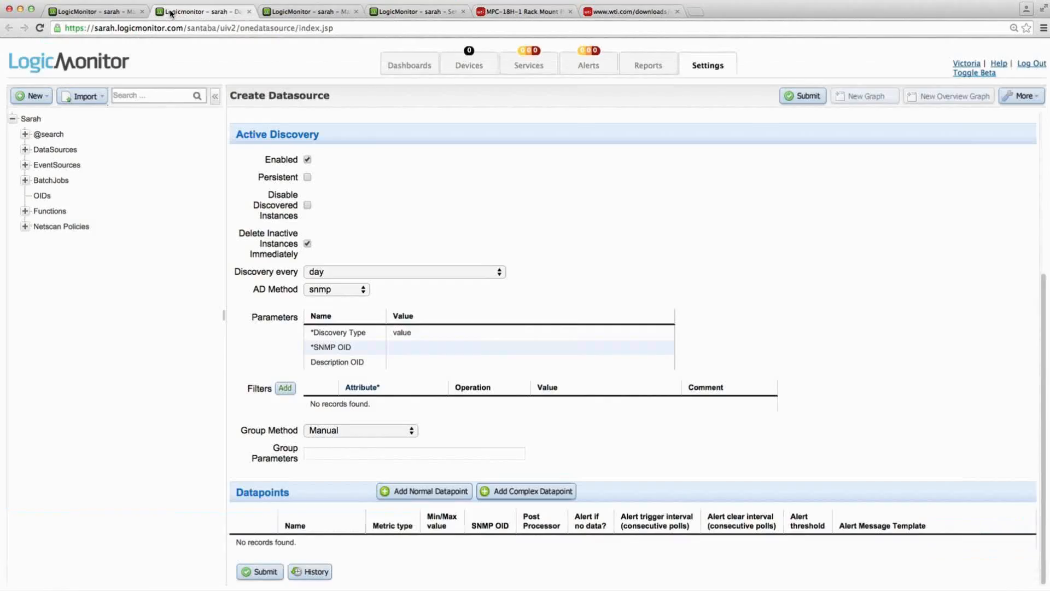
key(super+Tab)
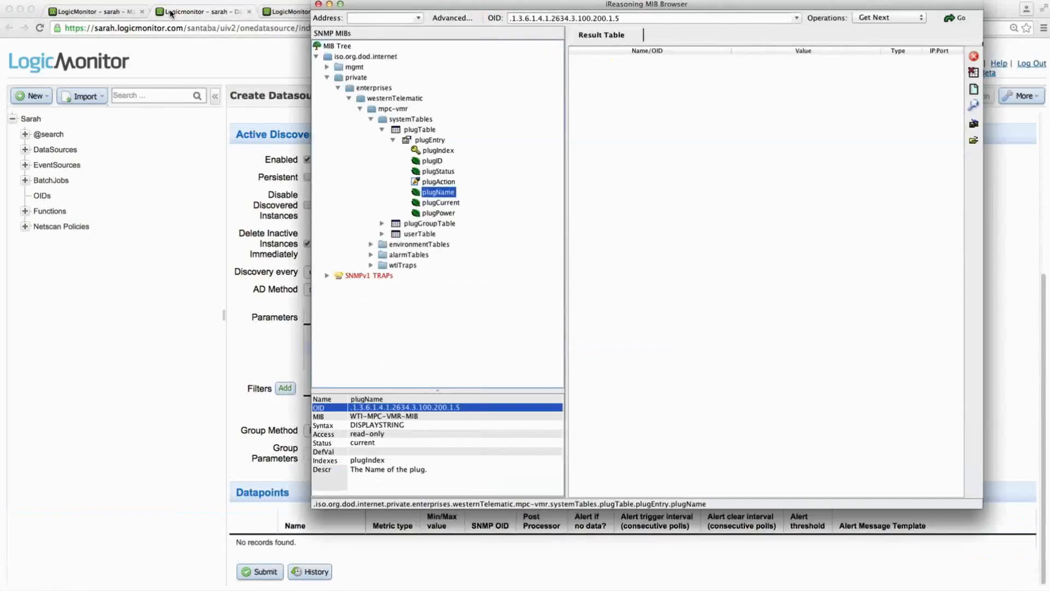
click(433, 163)
right_click(394, 408)
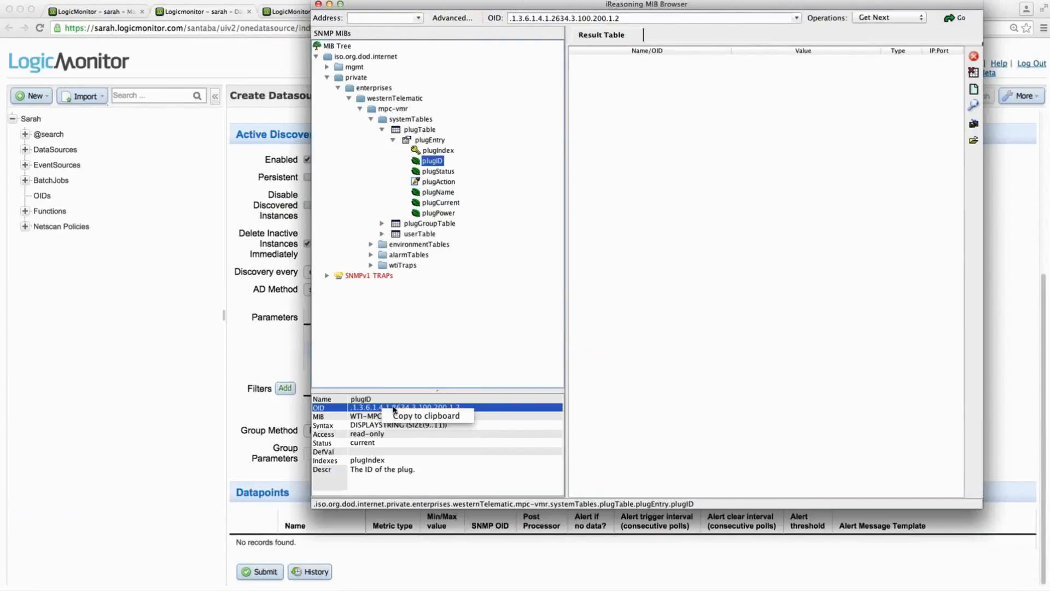
click(400, 417)
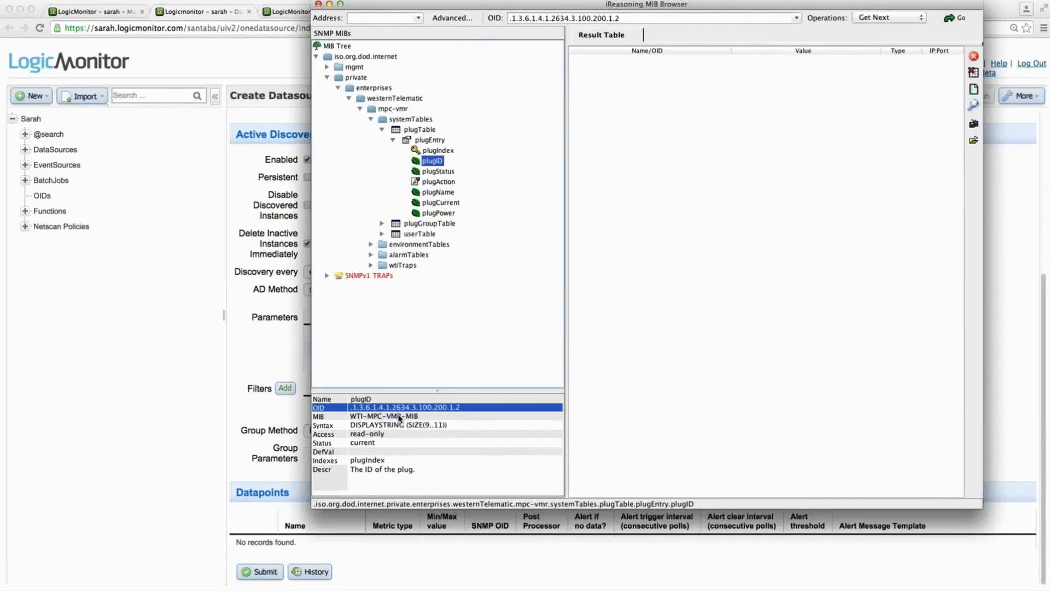
key(super+Tab)
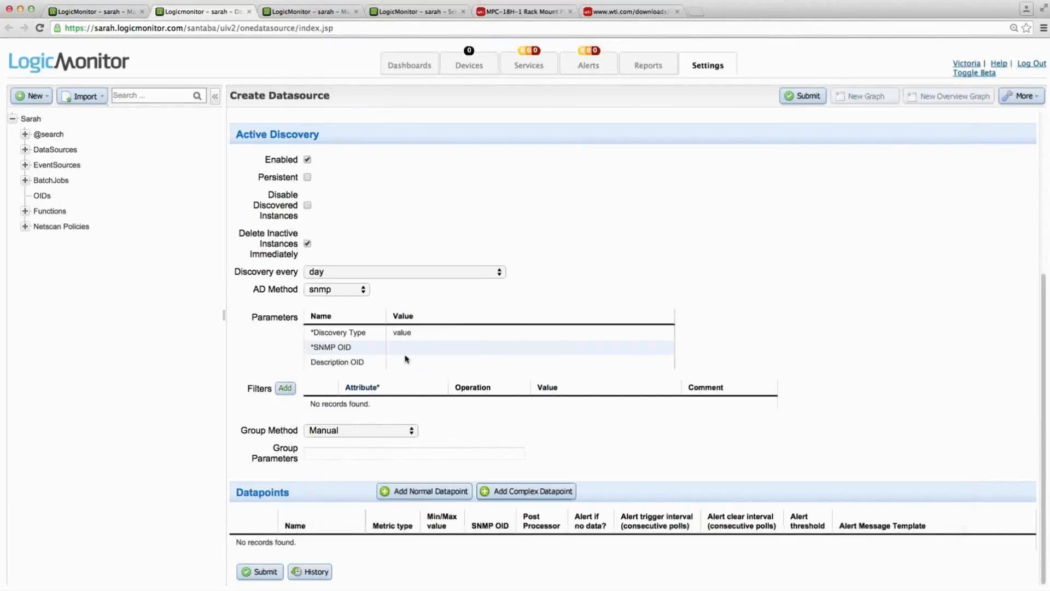
click(405, 349)
key(super+v)
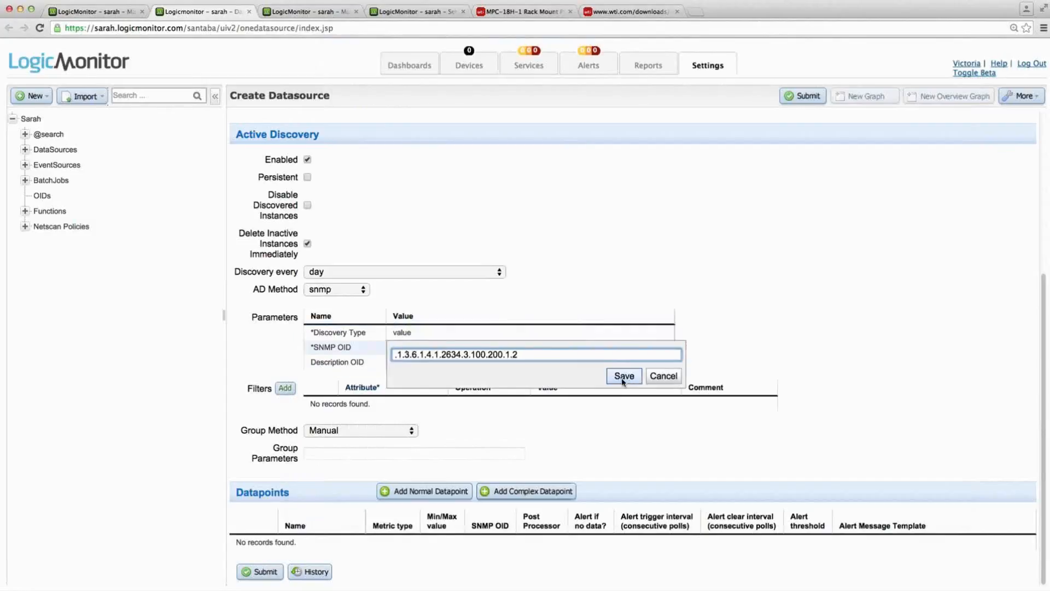
click(623, 376)
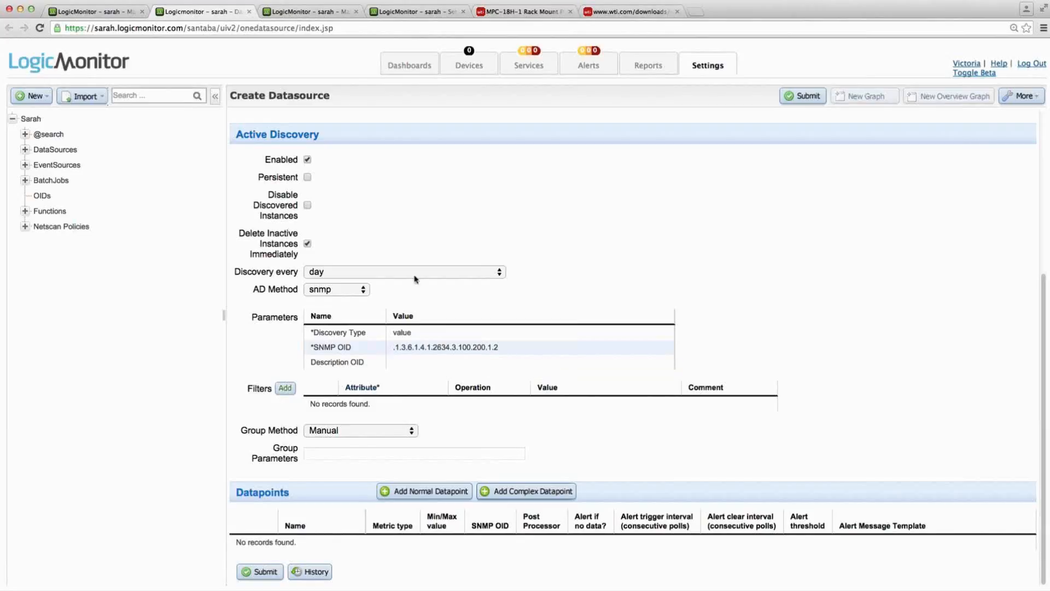
- Examine the CPU Cores instances of device 10.36.11.101, close that browser tab, and return to the datasource form
click(309, 12)
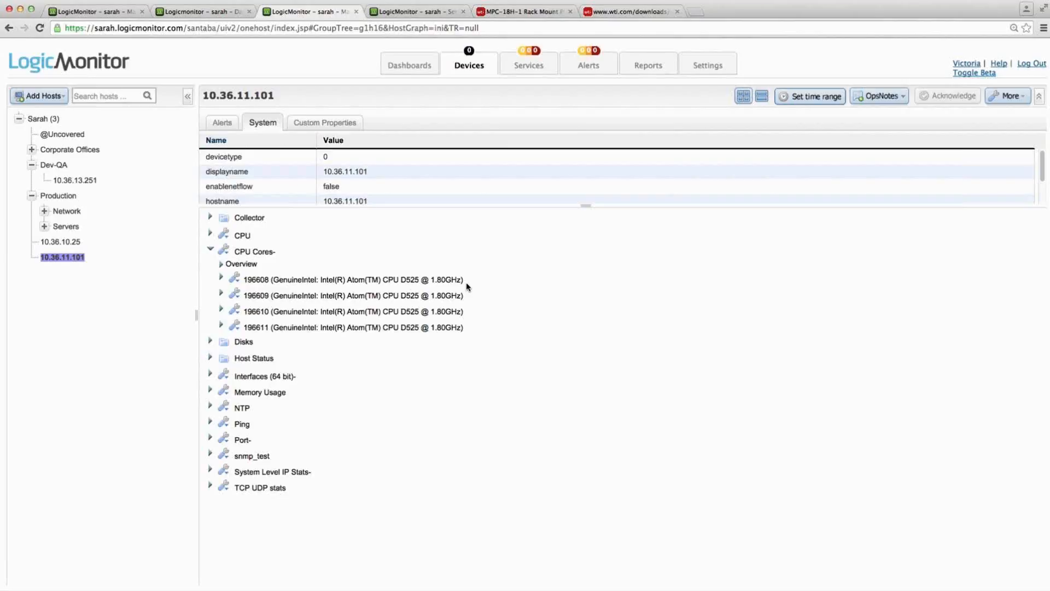
click(356, 12)
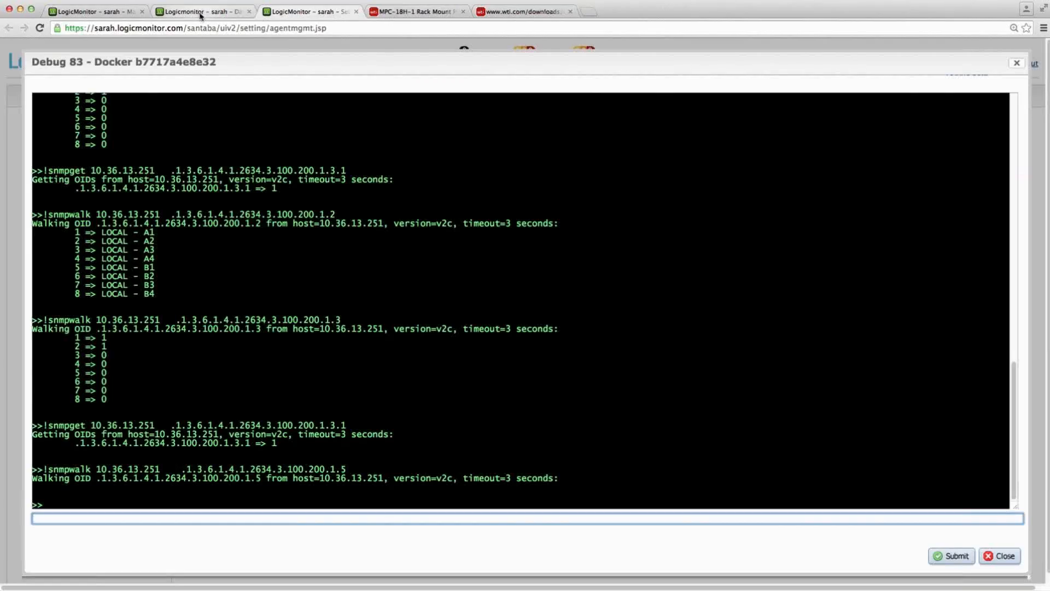
click(201, 13)
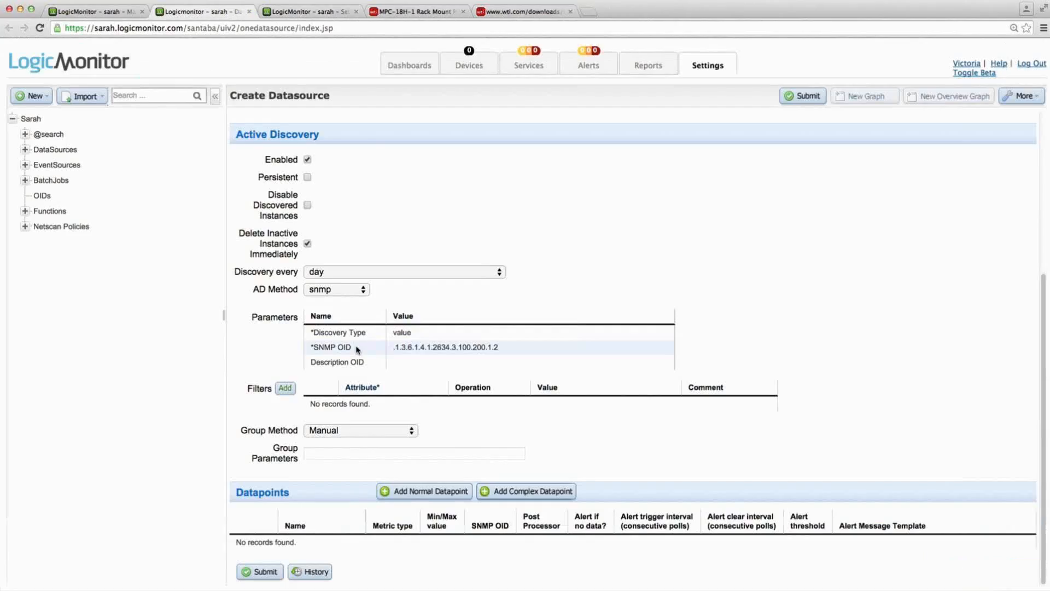
- Make the Active Discovery instances persistent
mouse_move(357, 349)
drag(257, 179, 300, 182)
click(325, 181)
- Add a normal datapoint named Status with the description "plug status. 1=on, 0=off"
click(405, 493)
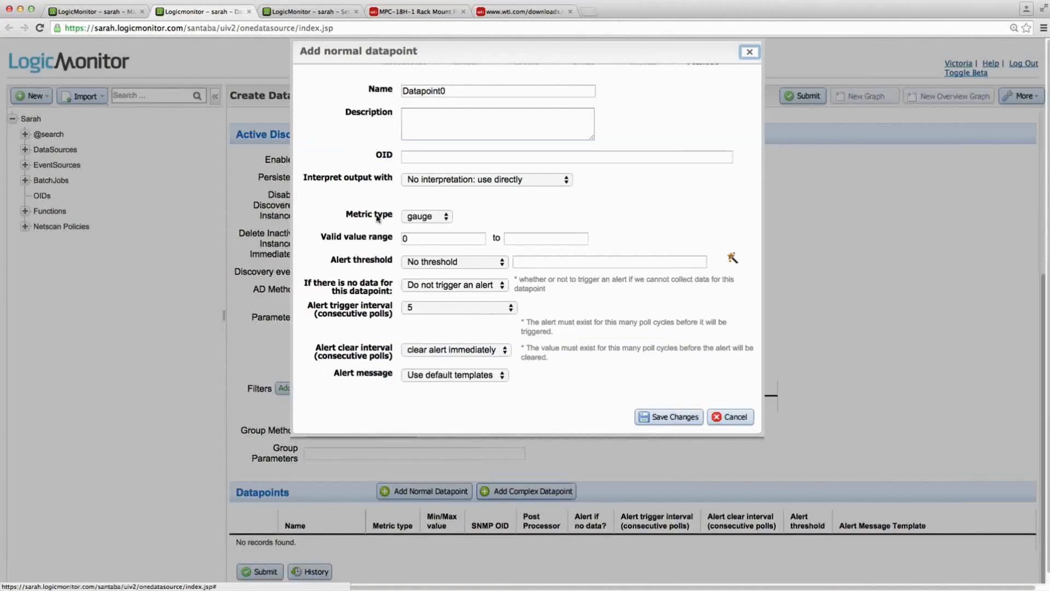
double_click(444, 91)
text(Status)
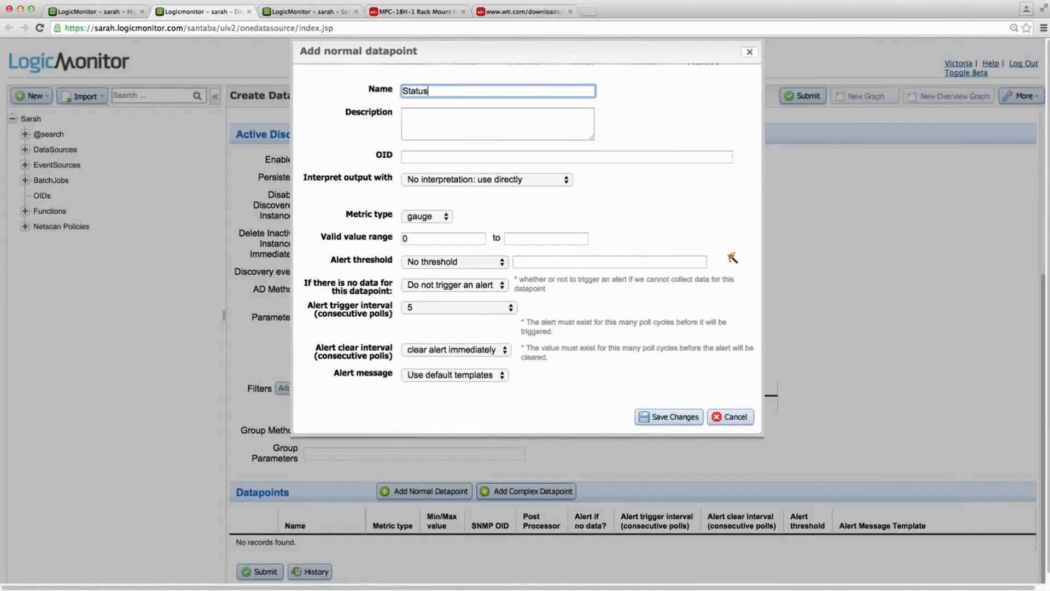
click(442, 123)
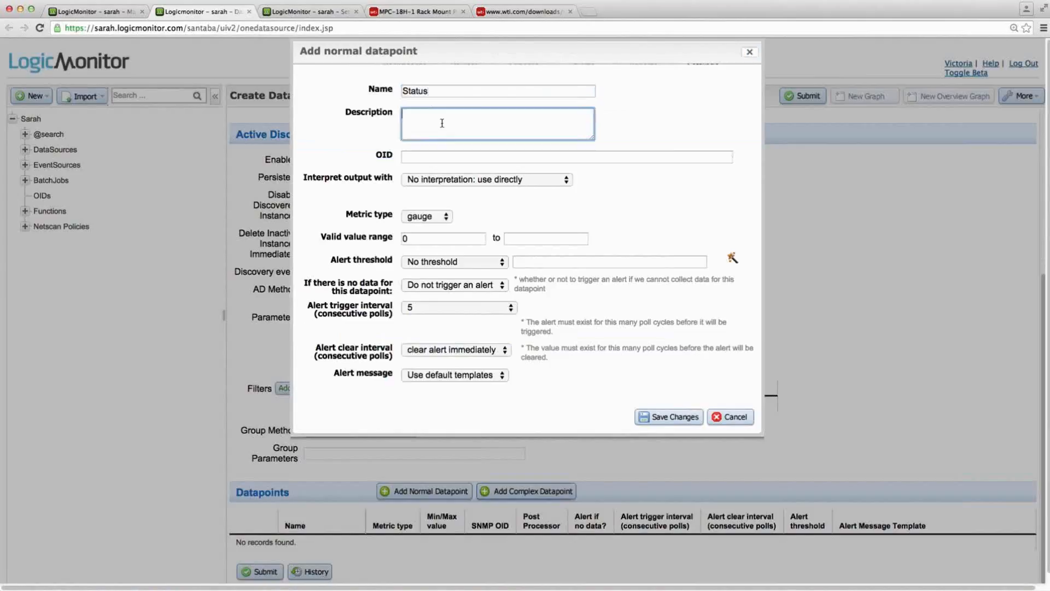
text(plug status. 1=on, 0=off)
- Copy the plugStatus OID from the MIB browser and set the datapoint's OID to .1.3.6.1.4.1.2634.3.100.200.1.3.##WILDVALUE##
key(super+Tab)
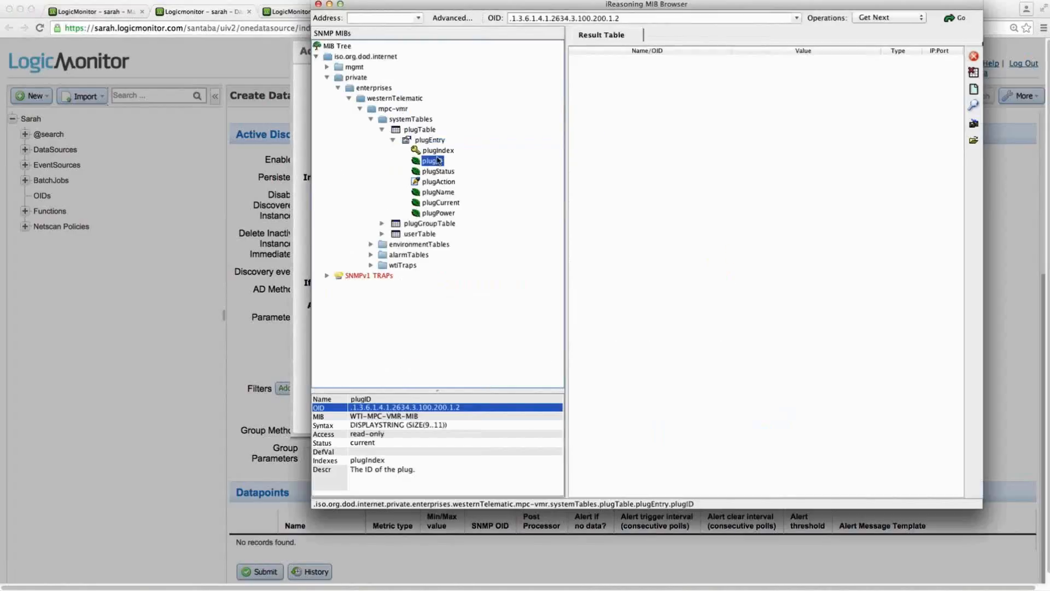
click(434, 172)
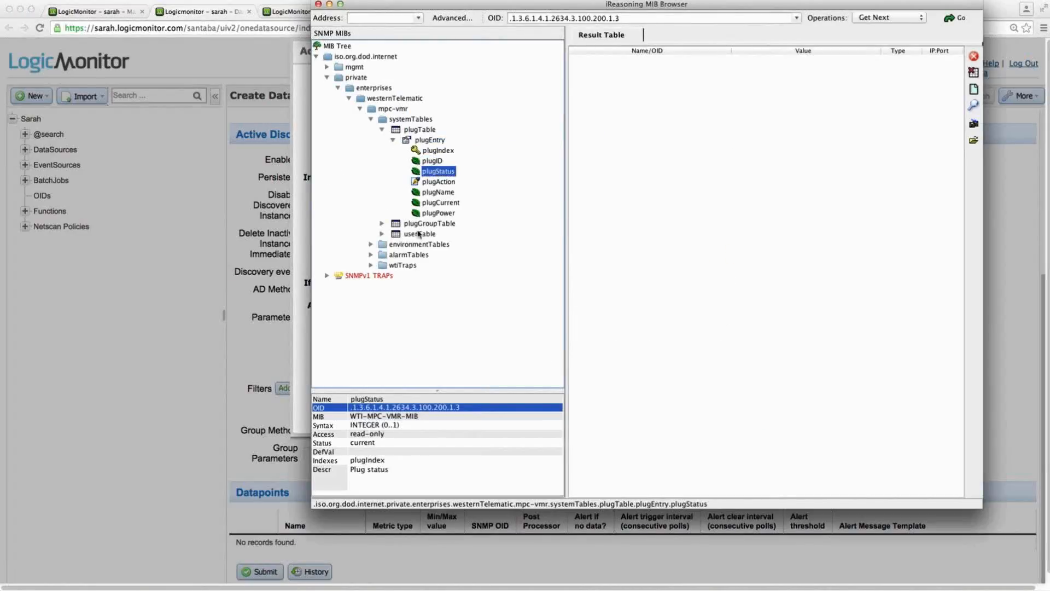
right_click(385, 410)
click(398, 420)
key(super+Tab)
right_click(410, 156)
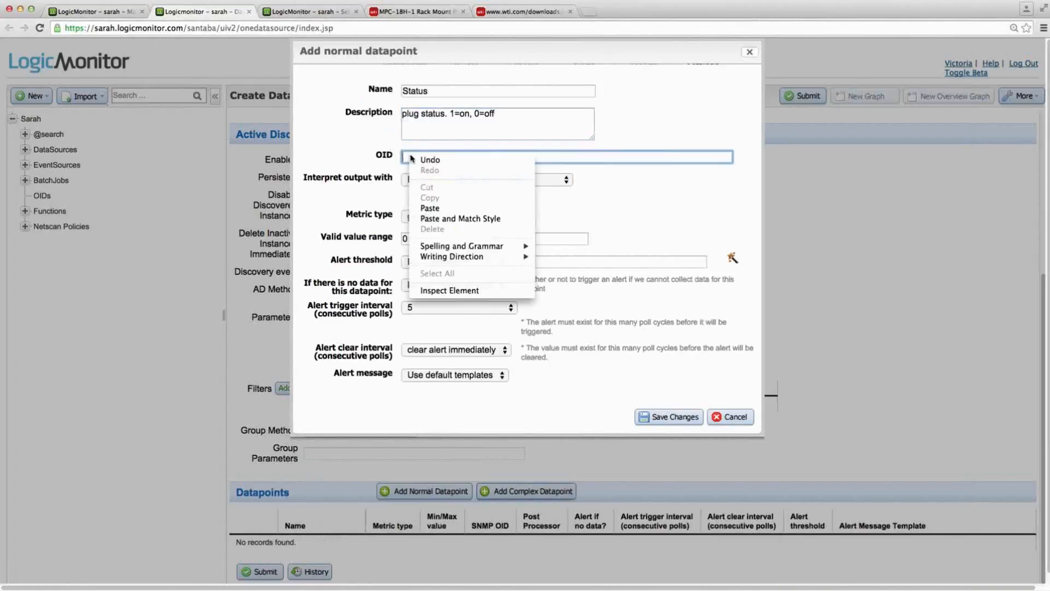
click(429, 208)
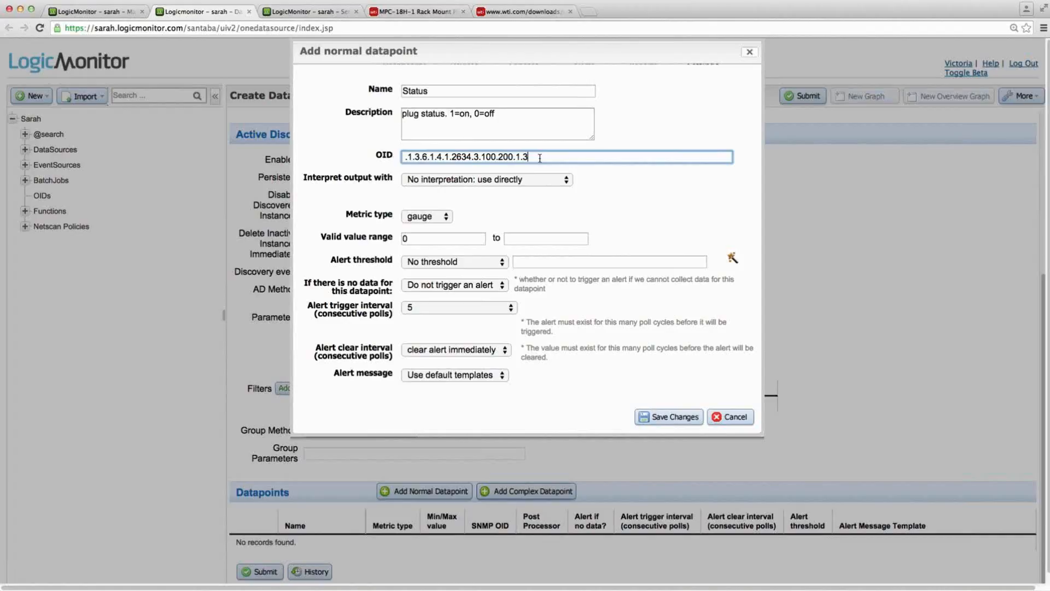
text(.##WIL)
text(DVALUE##)
- Keep the Status datapoint's output uninterpreted with no alert threshold, and save the datapoint
click(568, 180)
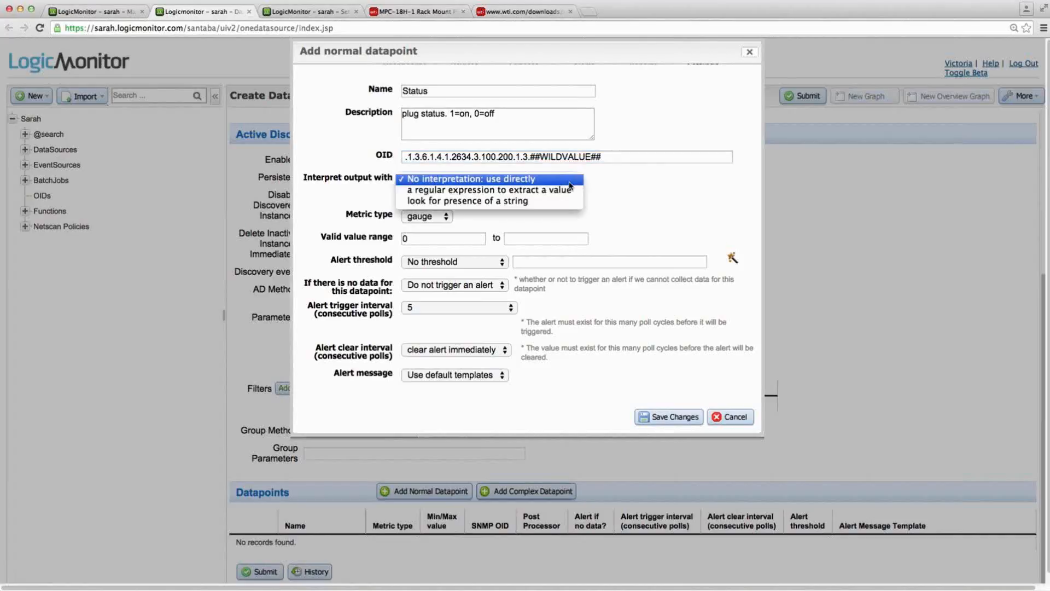
click(570, 182)
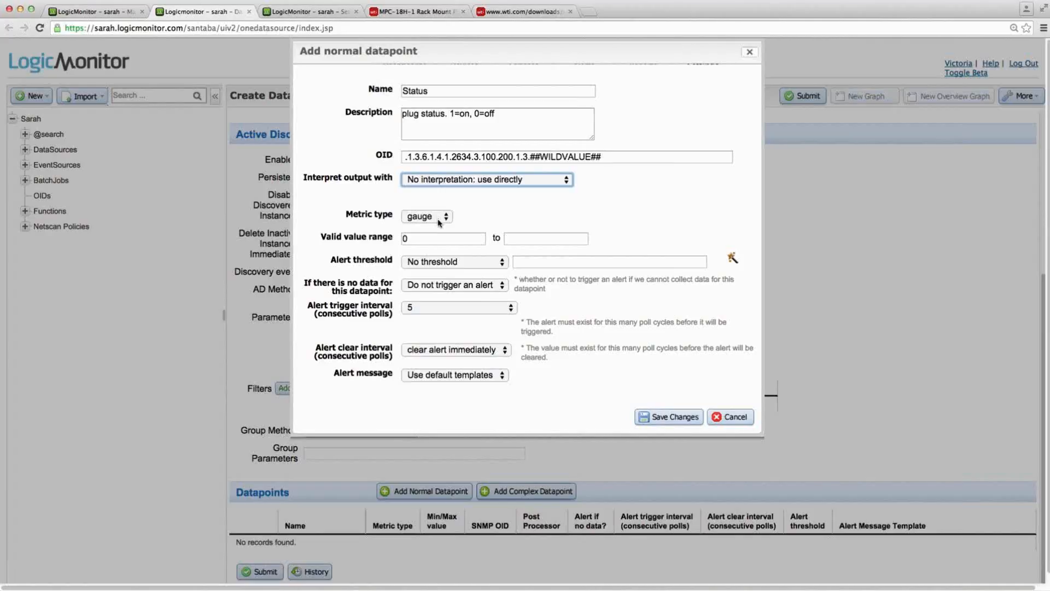
click(432, 263)
click(432, 261)
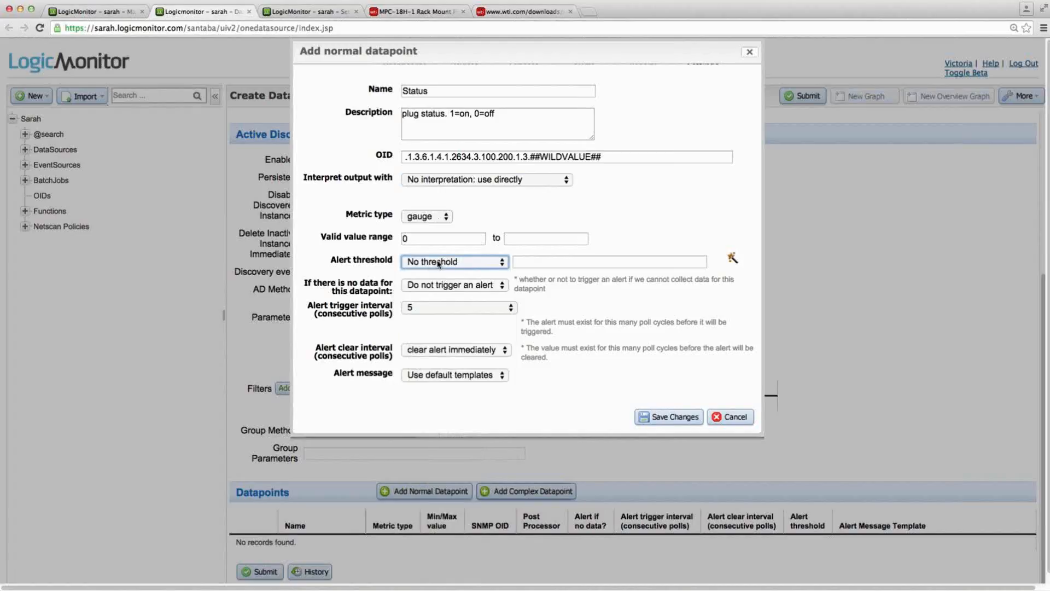
click(664, 416)
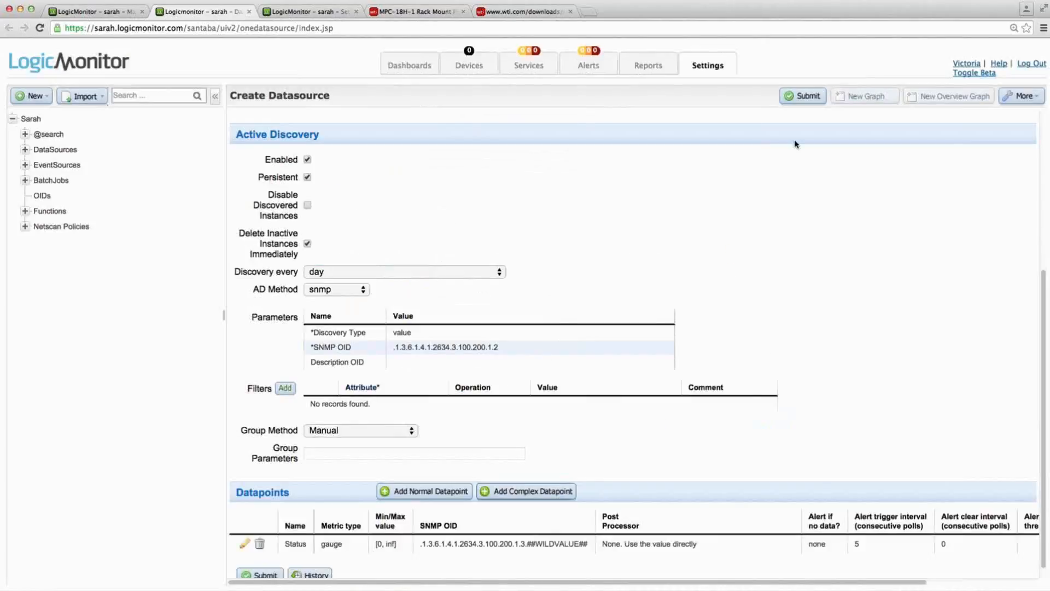
- Submit the new datasource and open device 10.36.13.251 in the Dev-QA group
click(802, 96)
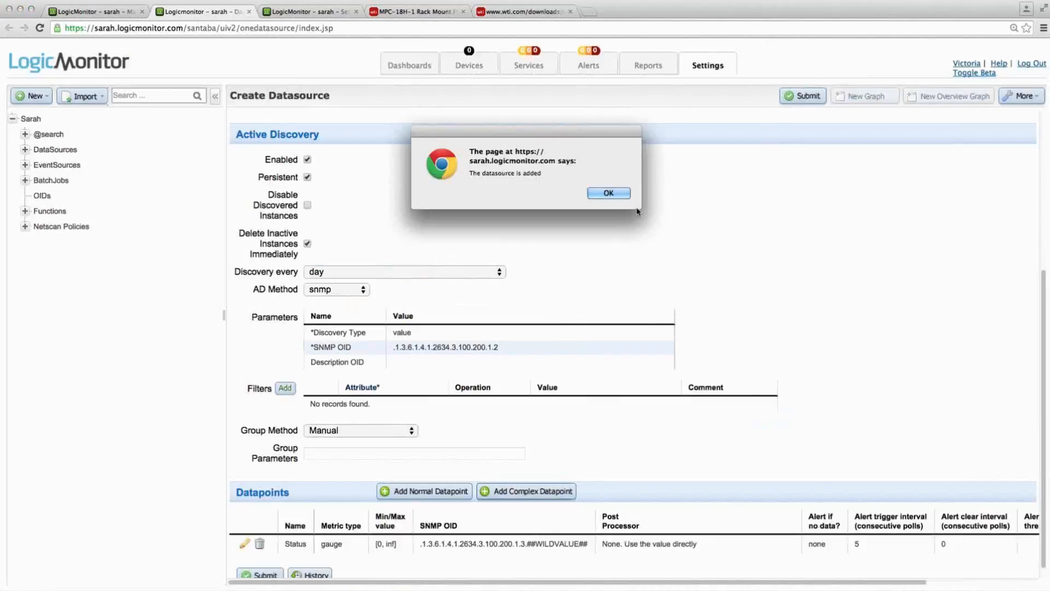
click(609, 193)
click(469, 73)
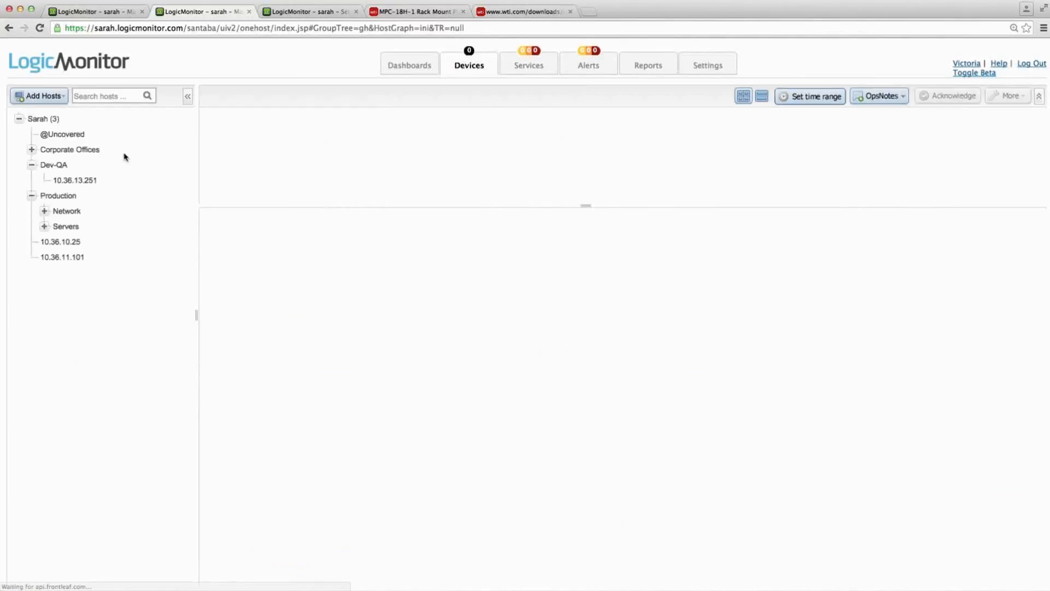
click(75, 179)
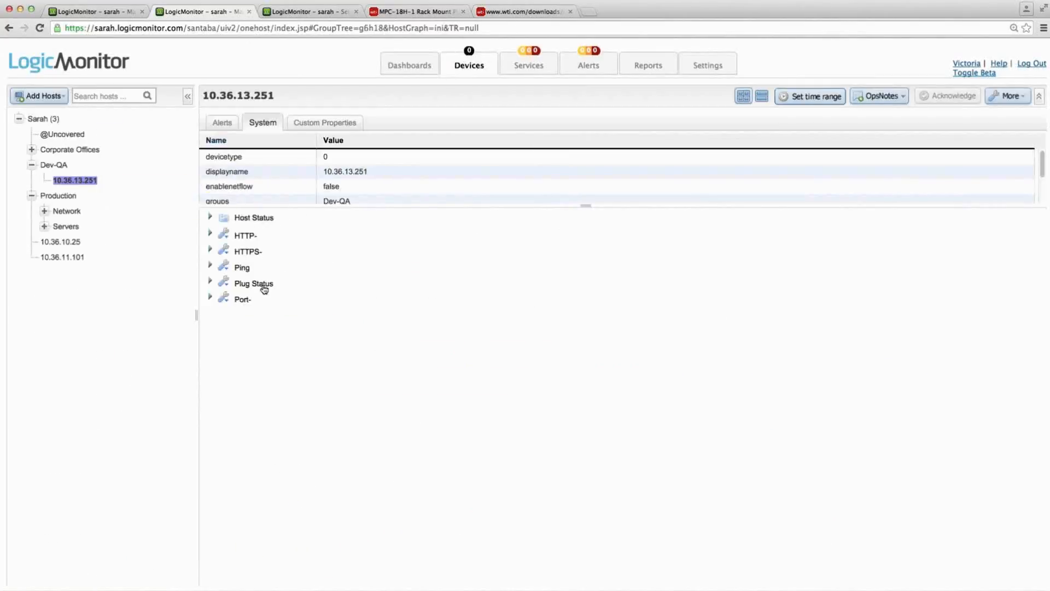
- Expand the Plug Status instances on device 10.36.13.251 and open the datasource settings in a new browser tab
click(264, 284)
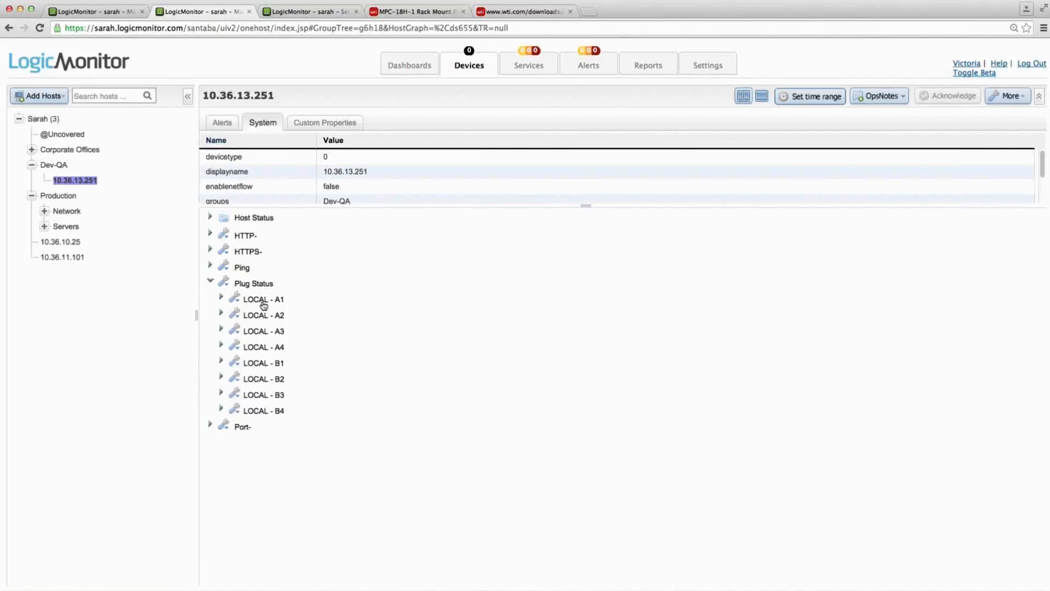
mouse_move(714, 66)
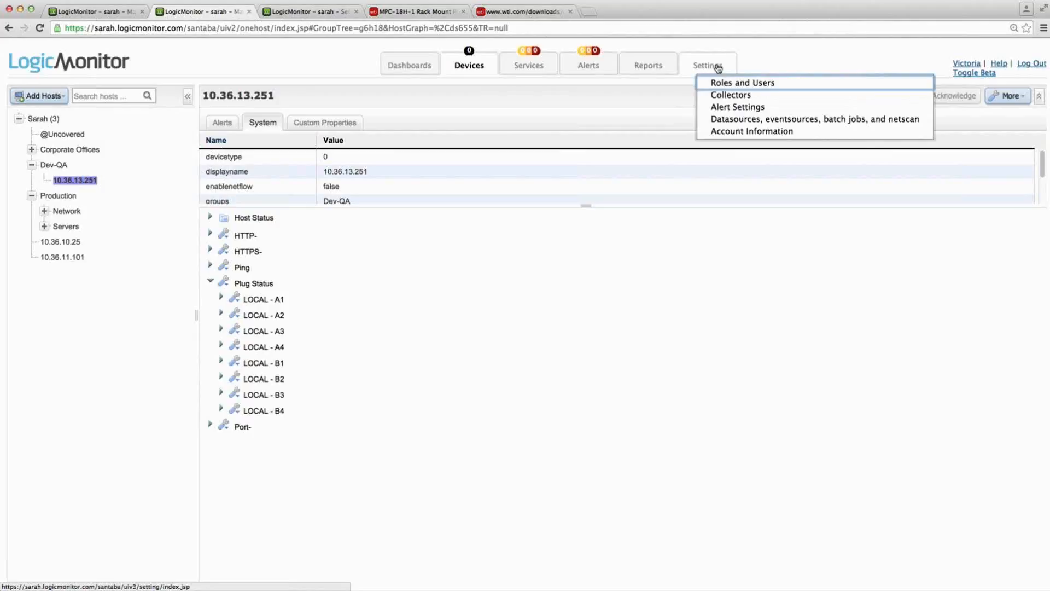
right_click(720, 118)
click(730, 122)
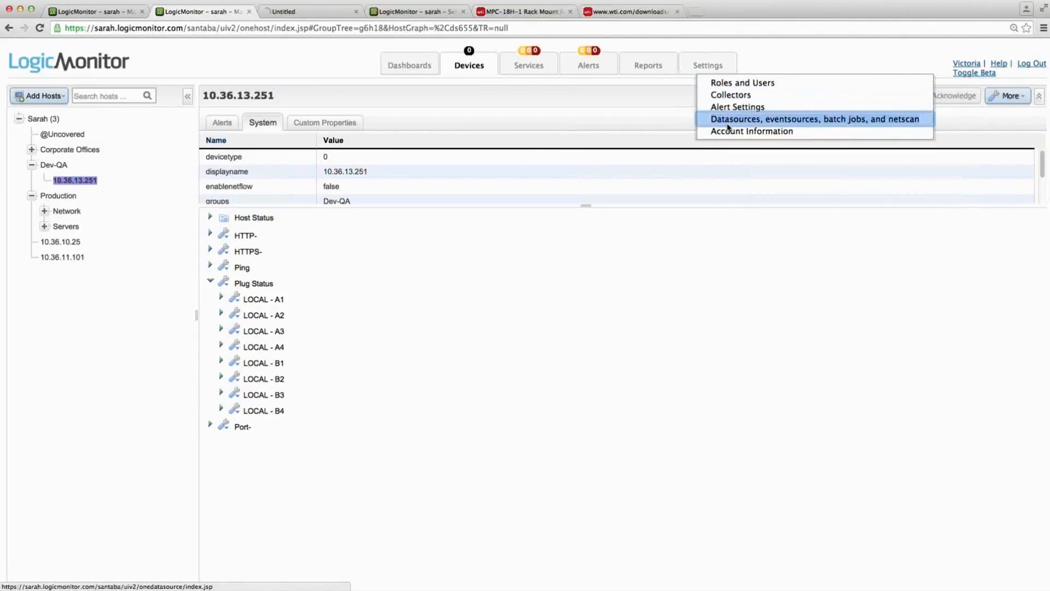
- Copy the plugCurrent OID from the MIB browser and run !snmpwalk 10.36.13.251 .1.3.6.1.4.1.2634.3.100.200.1.7 in LogicMonitor's collector debug console
key(super+Tab)
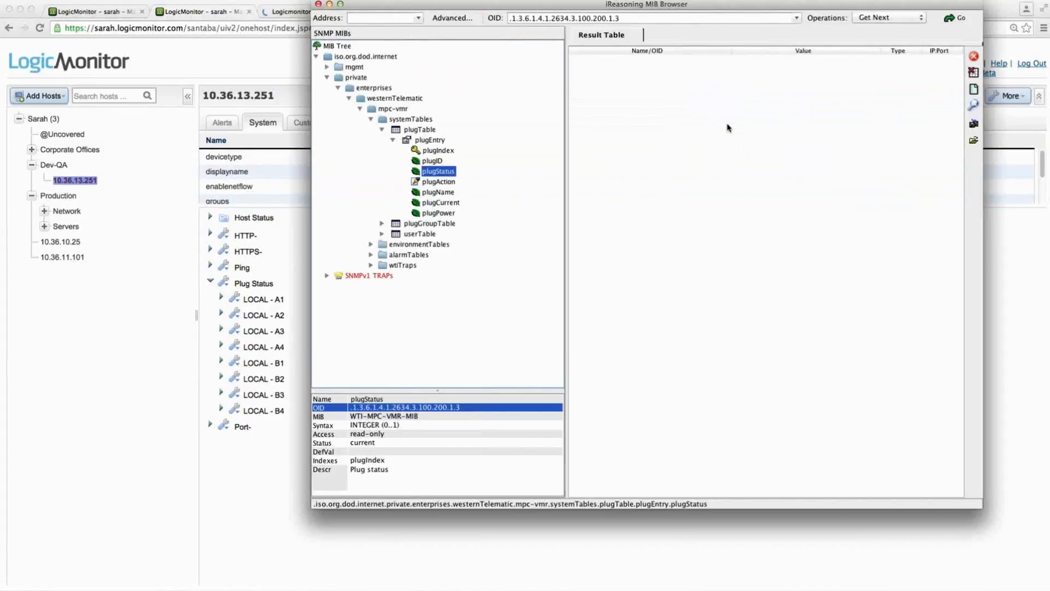
click(443, 206)
right_click(453, 408)
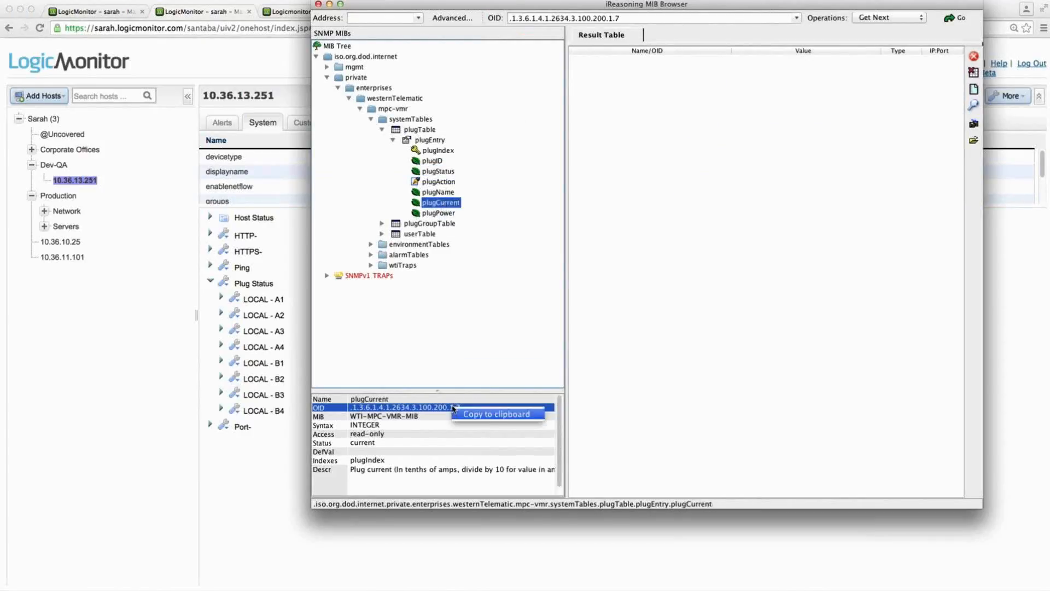
click(473, 416)
key(super+Tab)
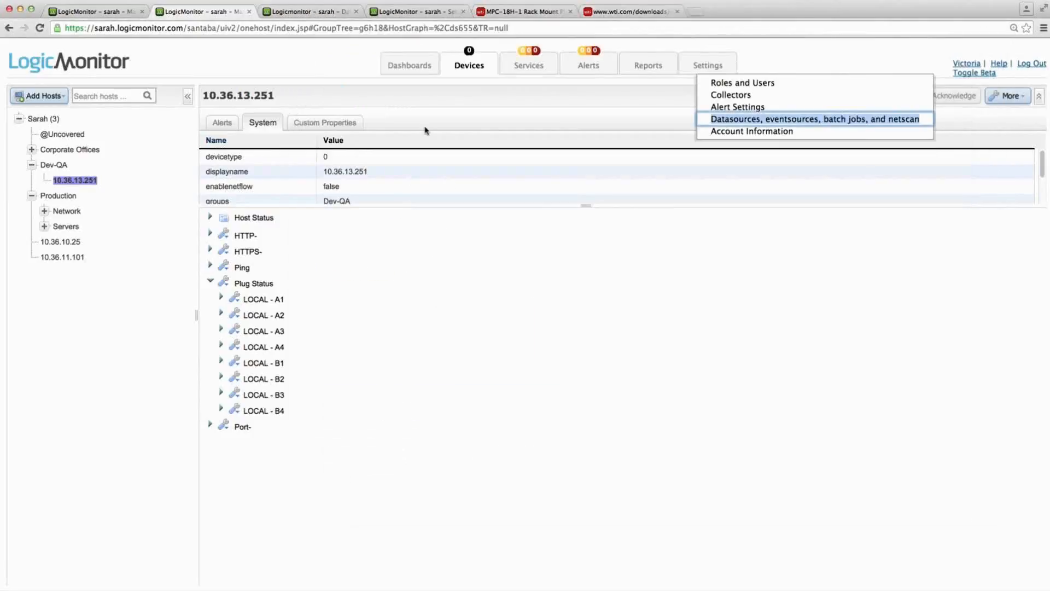
click(404, 13)
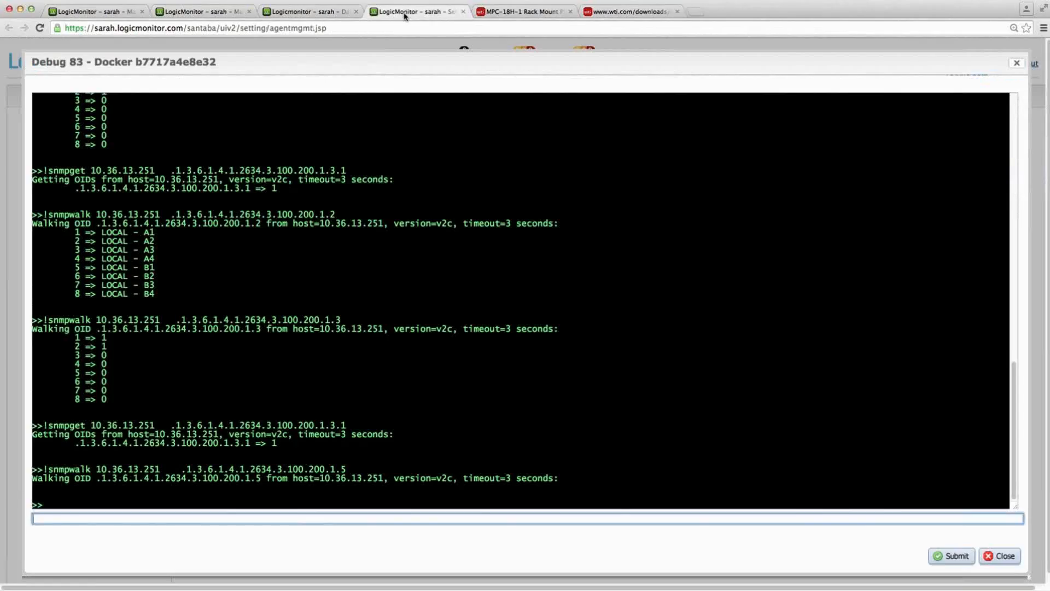
key(Up)
drag(167, 518, 397, 528)
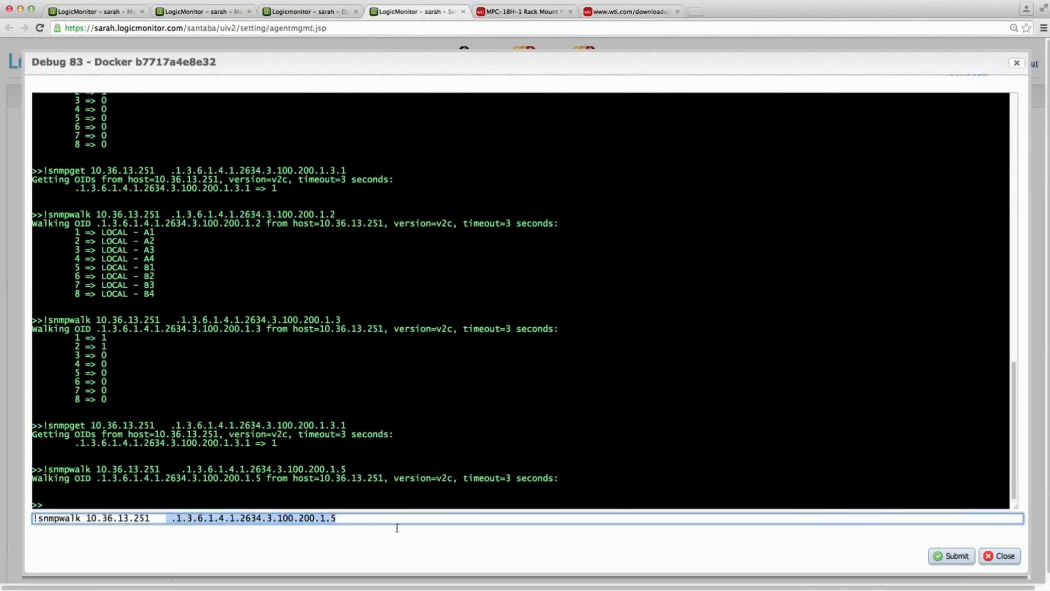
text(.1.3.6.1.4.1.2634.3.100.200.1.7)
key(Return)
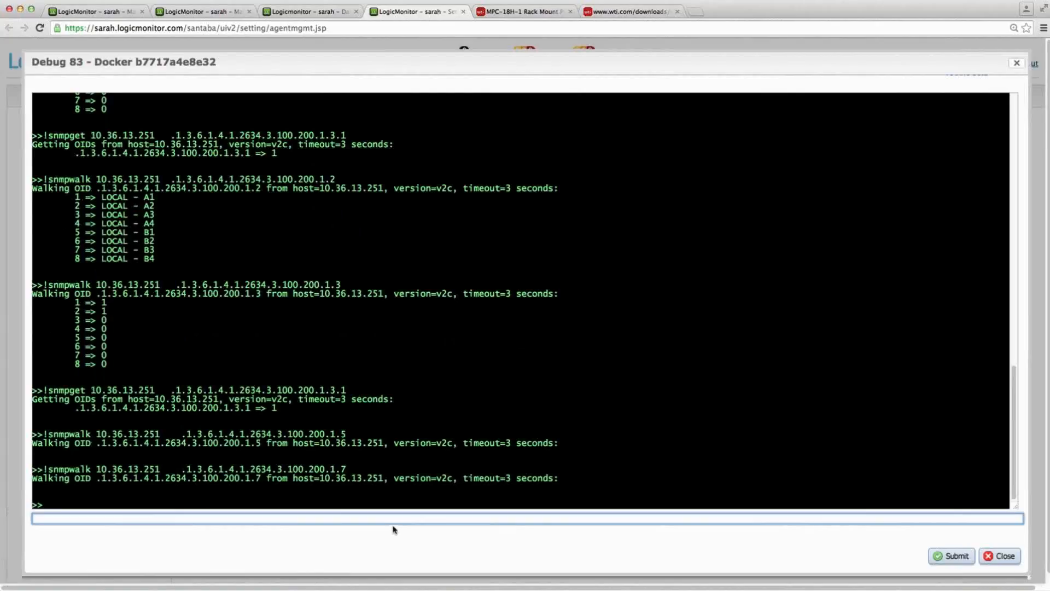
- Copy the plugPower OID from the MIB browser and run !snmpwalk 10.36.13.251 .1.3.6.1.4.1.2634.3.100.200.1.8 in the debug console
key(super+Tab)
click(453, 213)
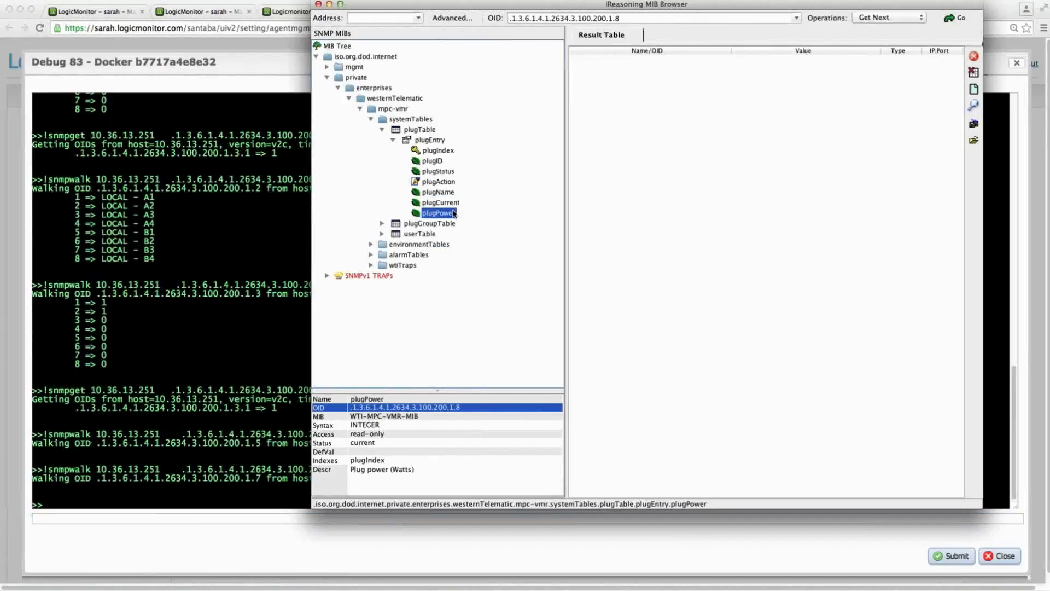
right_click(392, 411)
click(436, 417)
key(super+Tab)
key(Up)
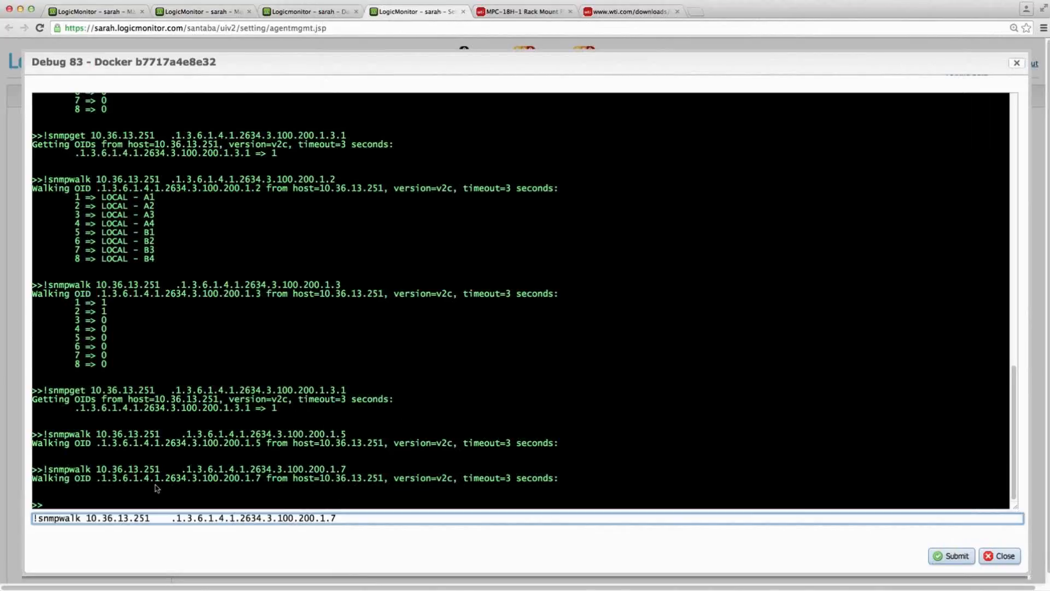
drag(162, 518, 420, 543)
key(BackSpace)
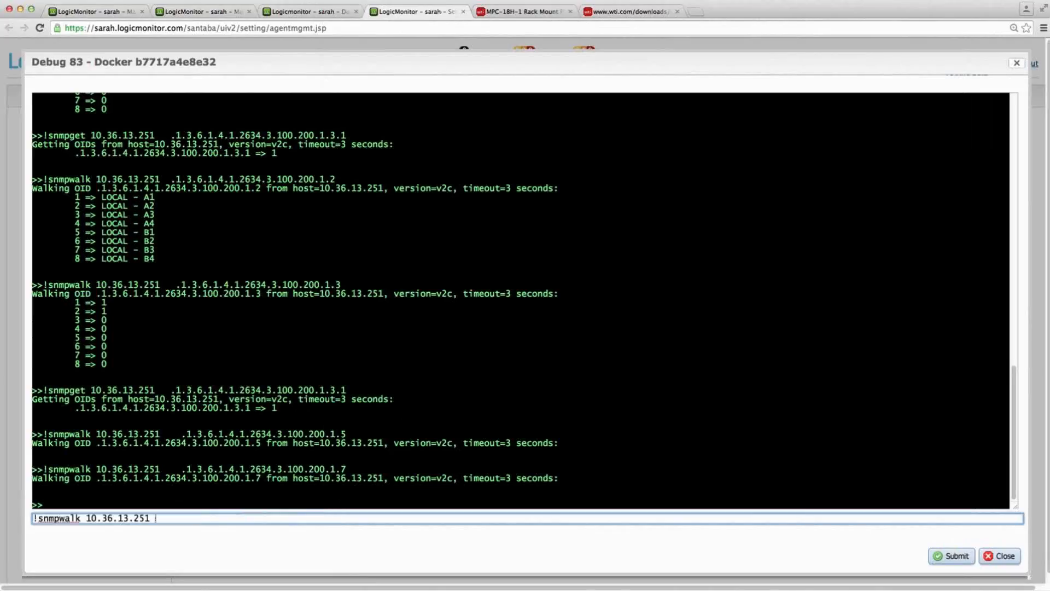
key(super+v)
key(Return)
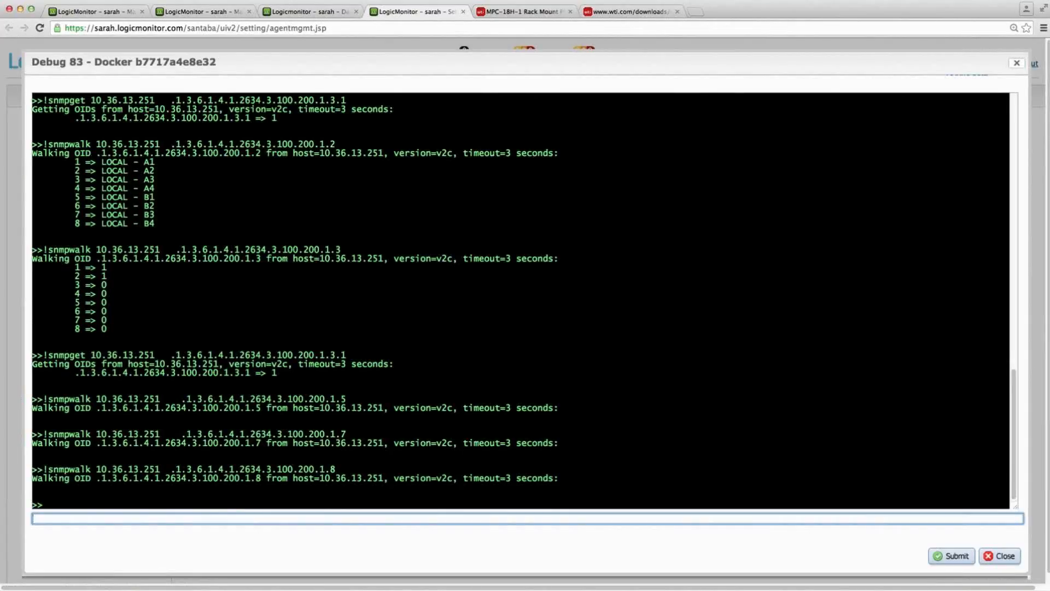
- In the MIB browser, expand environmentTables and examine the unit temperature, current, voltage and power objects in environmentUnitTable
key(super+Tab)
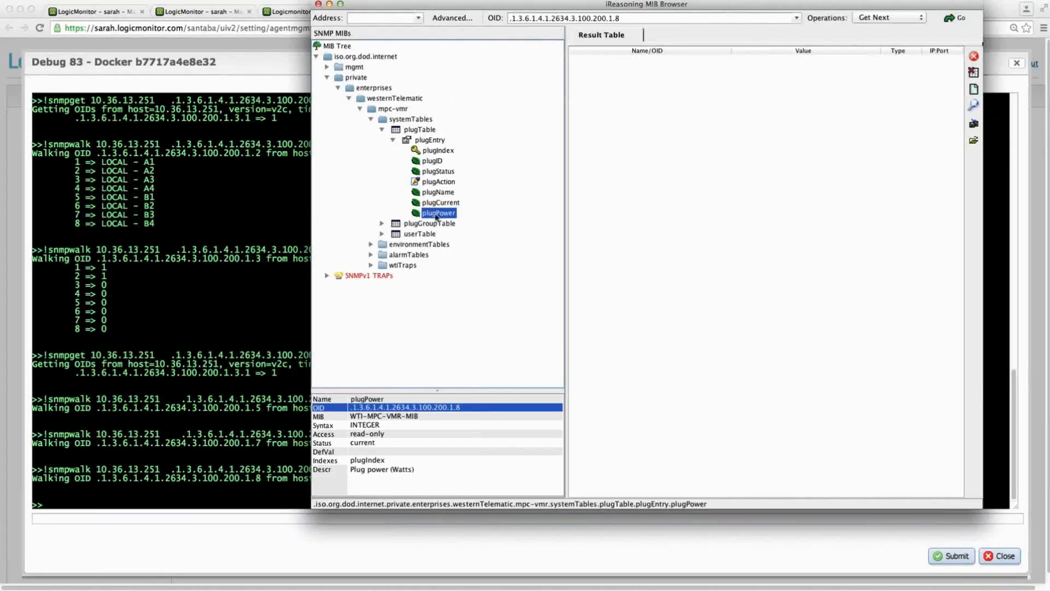
right_click(434, 216)
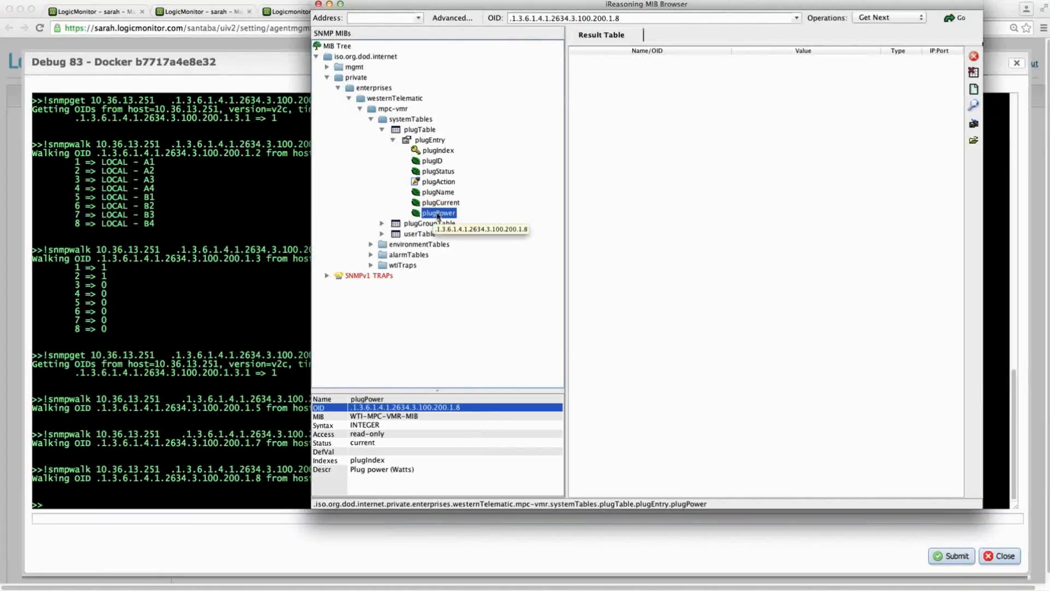
click(460, 227)
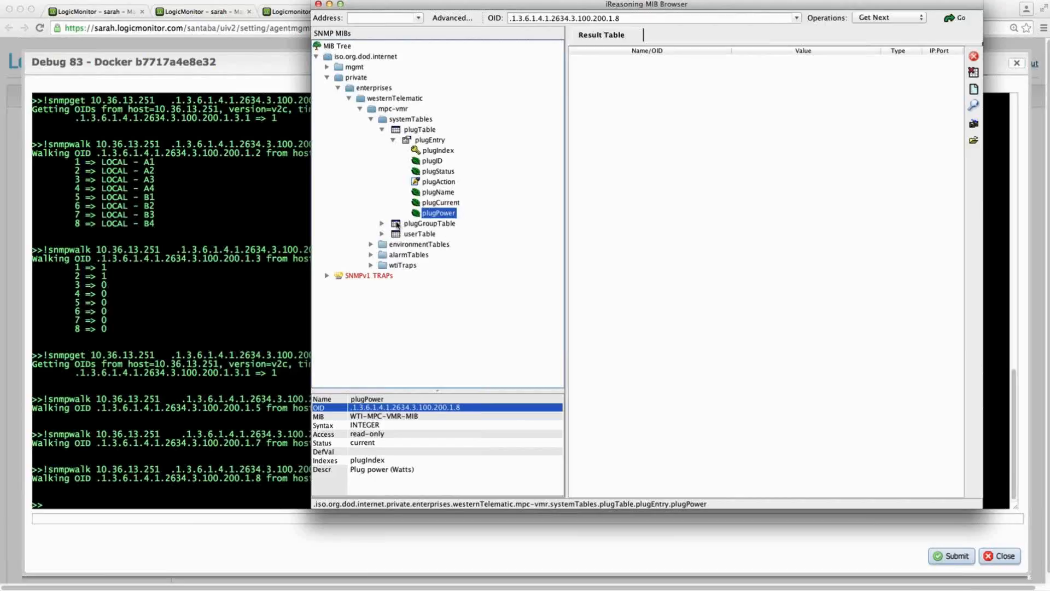
click(371, 245)
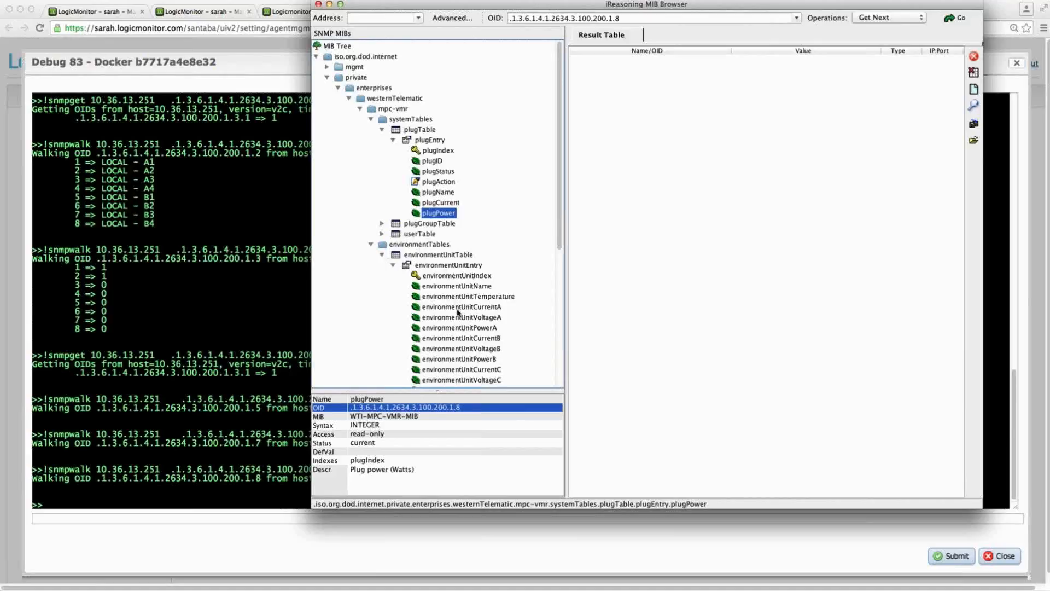
scroll(549, 325, down, 5)
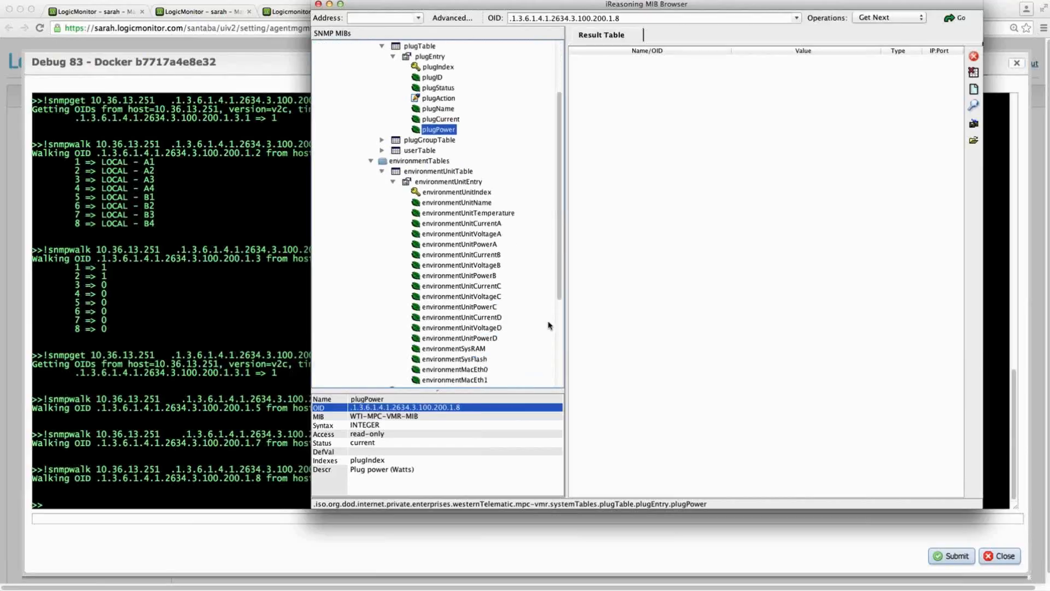
scroll(550, 325, down, 3)
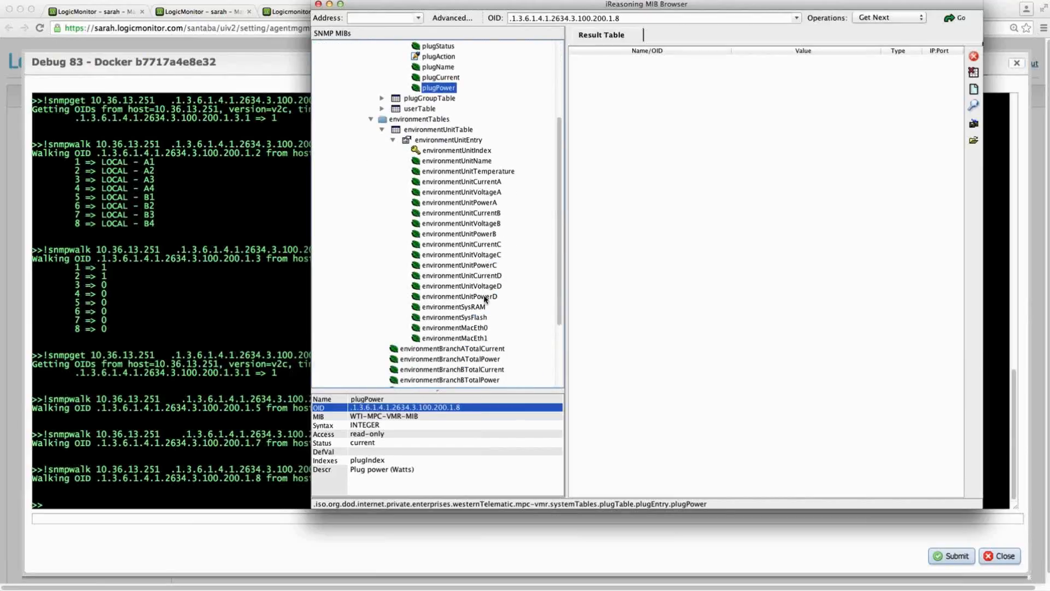
mouse_move(485, 299)
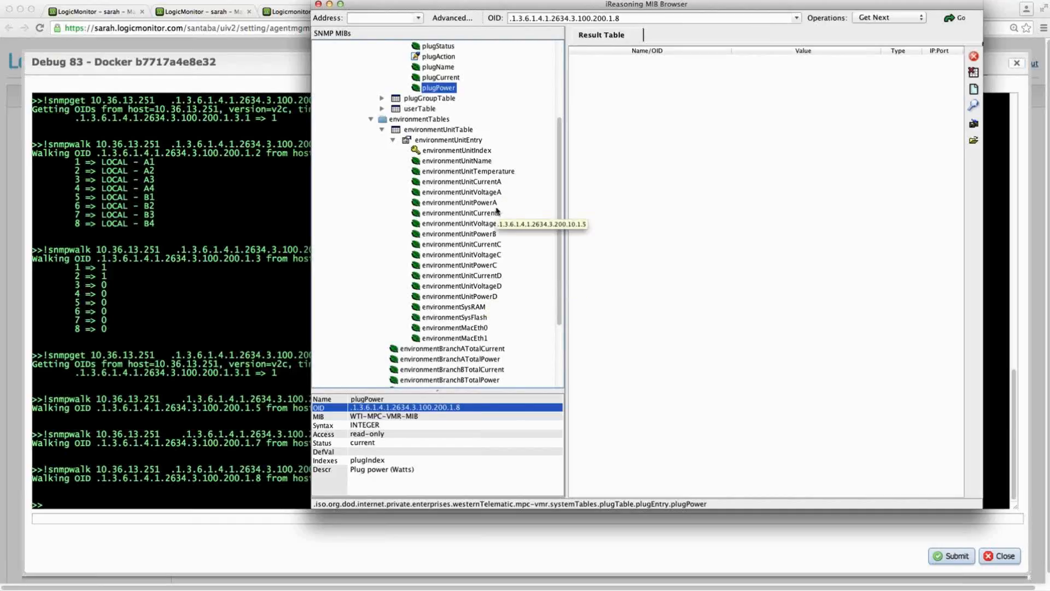
mouse_move(495, 231)
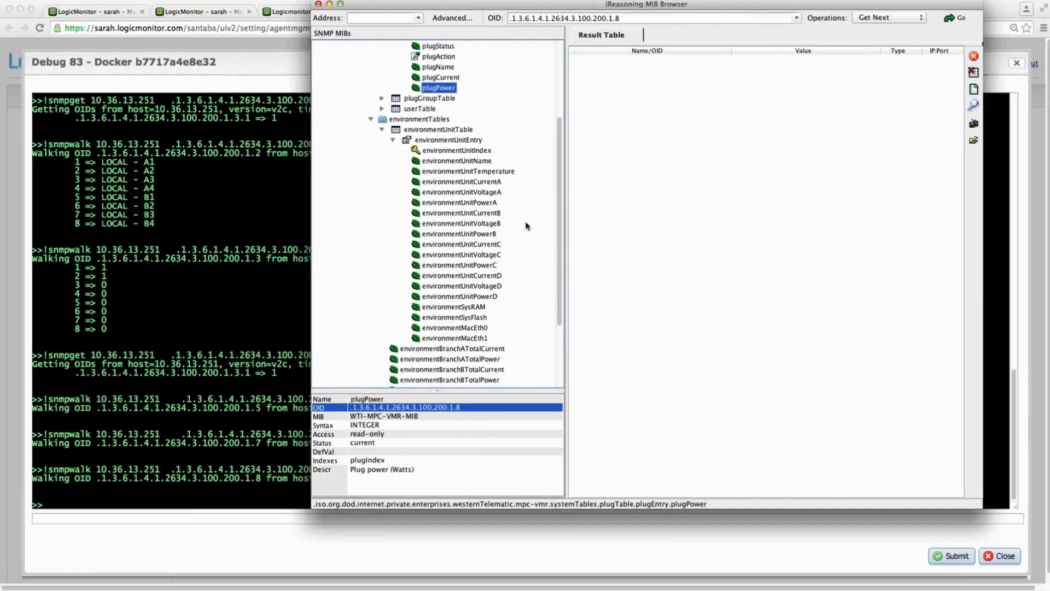
mouse_move(479, 185)
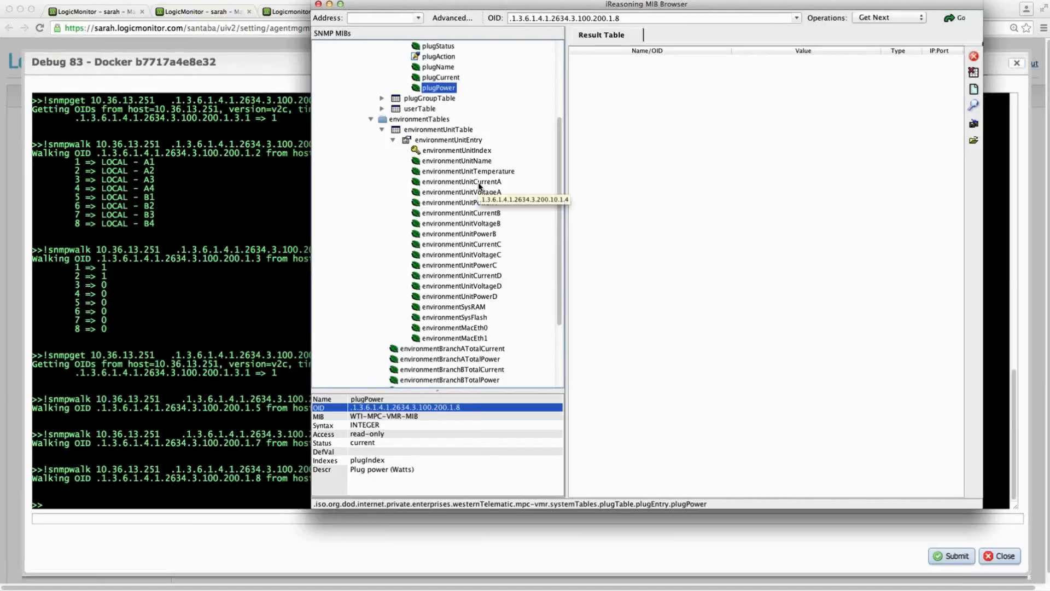
- Copy the environmentUnitName OID and run !snmpwalk 10.36.13.251 .1.3.6.1.4.1.2634.3.200.10.1.2 in LogicMonitor's debug console
click(475, 162)
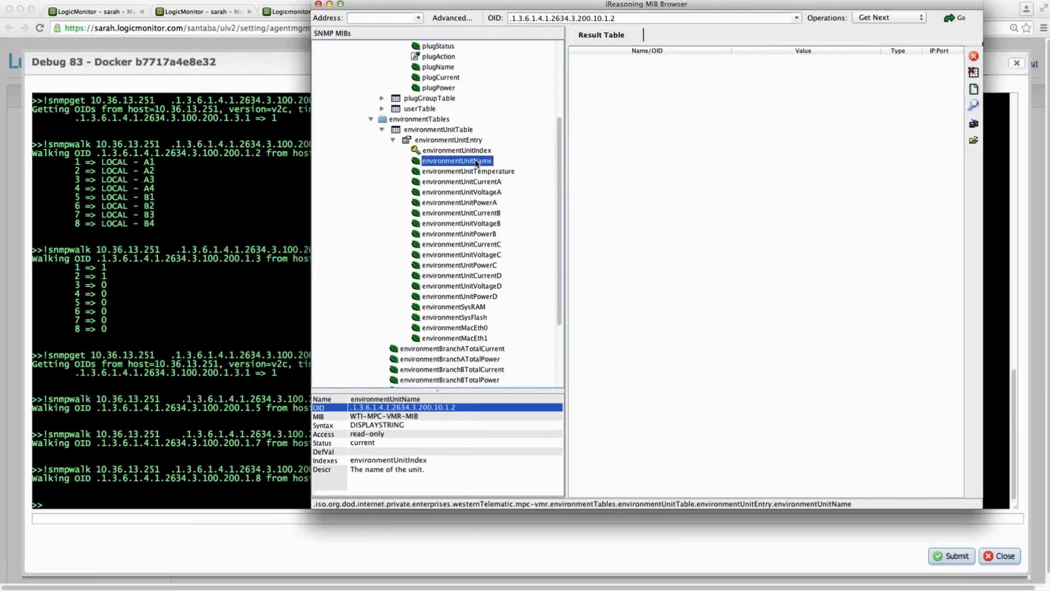
right_click(425, 409)
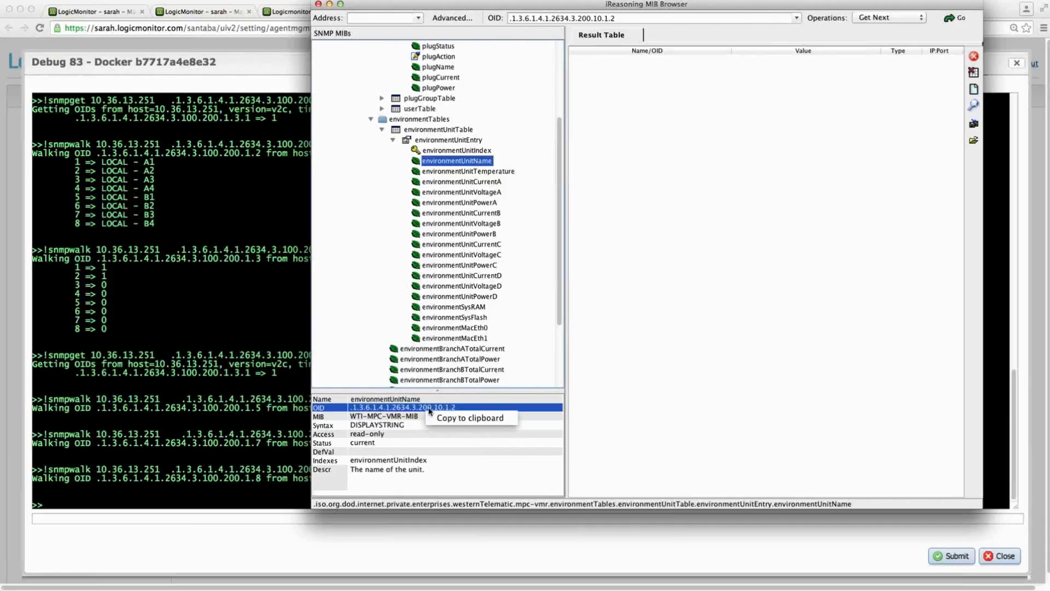
click(438, 416)
key(super+Tab)
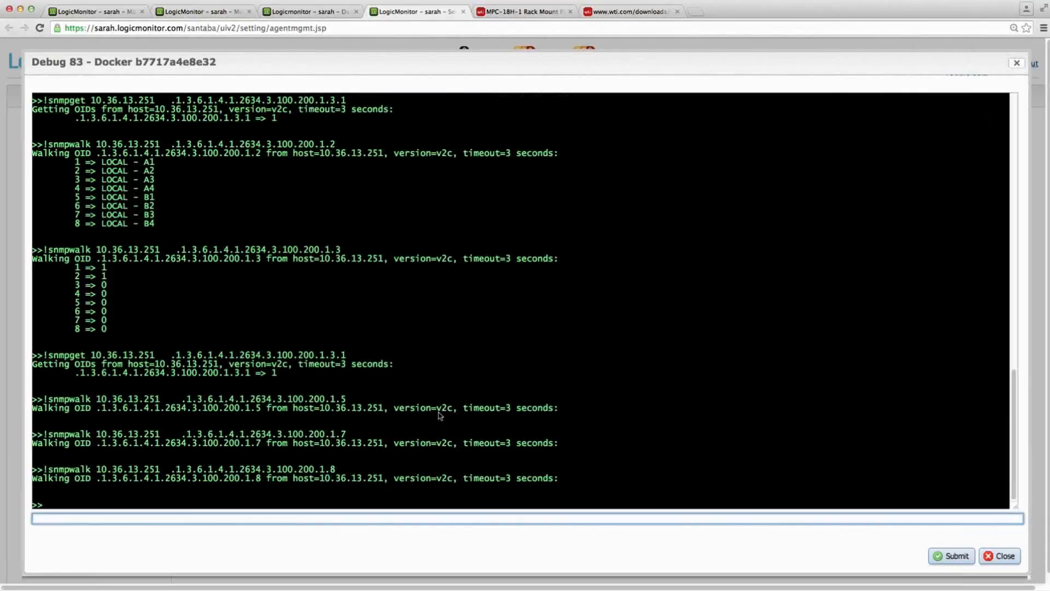
key(Up)
drag(165, 518, 371, 530)
key(BackSpace)
key(BackSpace)
text(.1.3.6.1.4.1.2634.3.200.10.1.2)
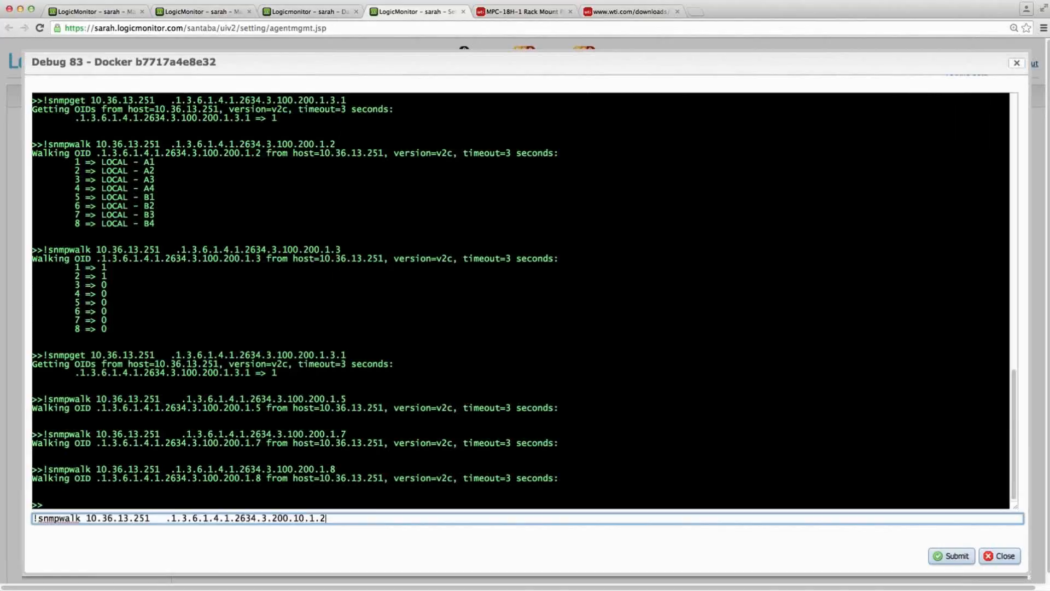
key(Return)
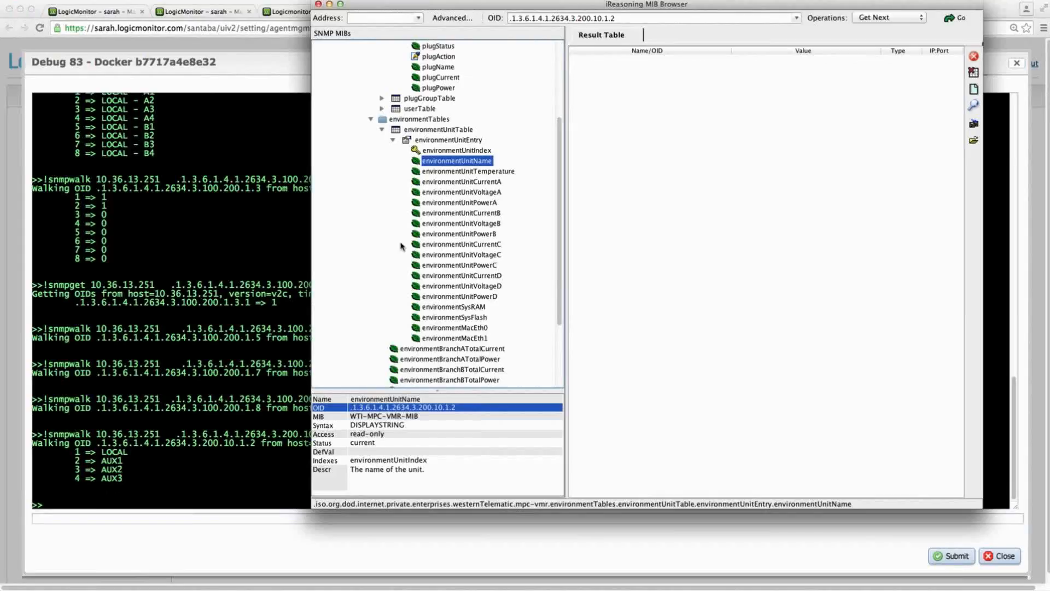
- Copy the environmentUnitTemperature OID from the MIB browser and run !snmpwalk 10.36.13.251 .1.3.6.1.4.1.2634.3.200.10.1.3 in the debug console
click(471, 171)
right_click(433, 409)
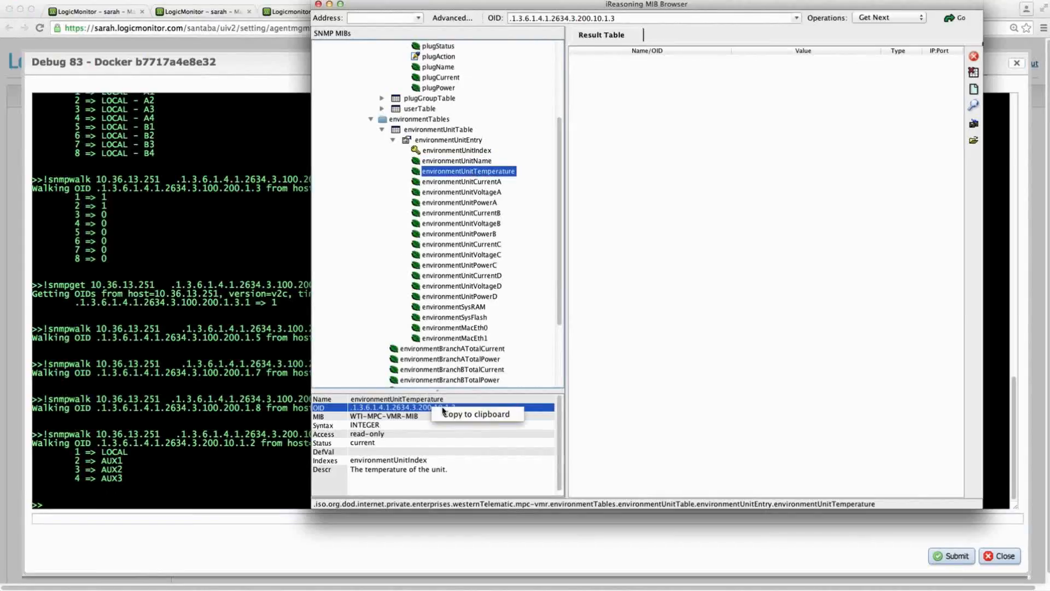
click(447, 414)
key(super+Tab)
key(Up)
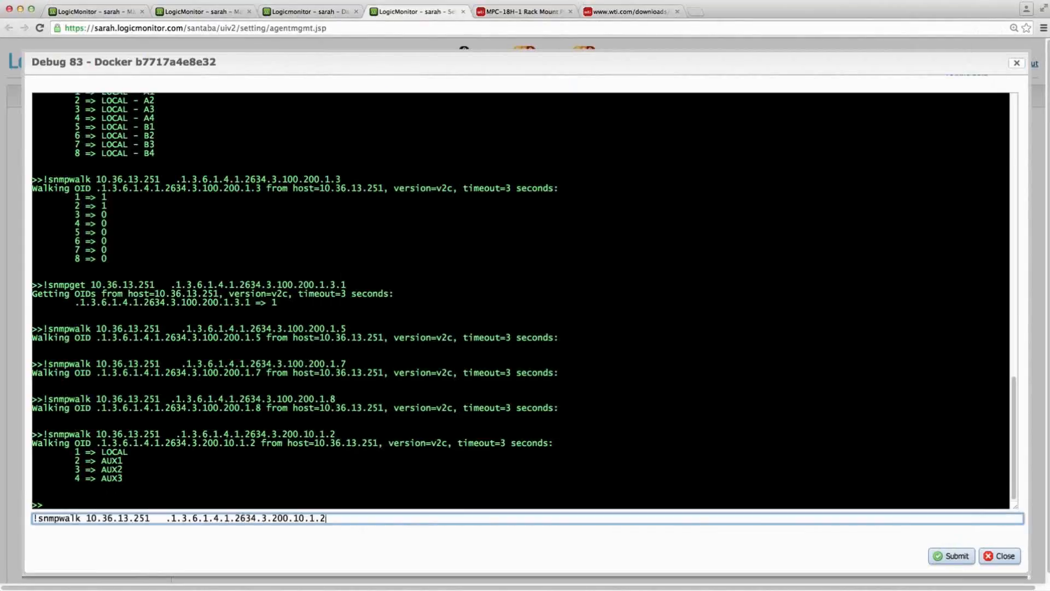
drag(162, 533, 438, 534)
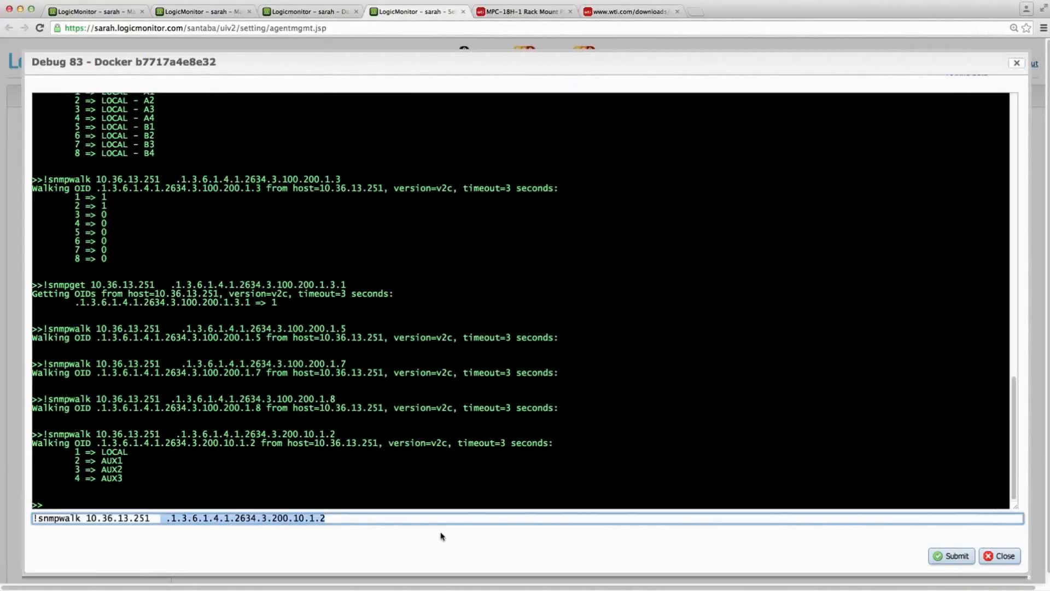
key(super+v)
key(Return)
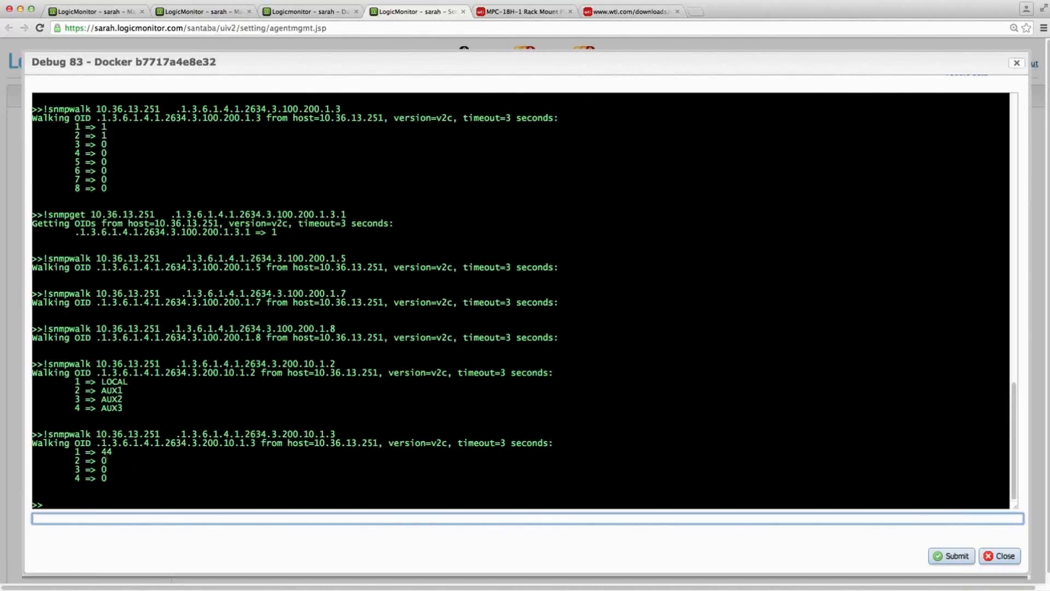
- Copy the environmentUnitCurrentA OID from the MIB browser and run !snmpwalk 10.36.13.251 .1.3.6.1.4.1.2634.3.200.10.1.4 in LogicMonitor's debug console
key(super+Tab)
click(488, 183)
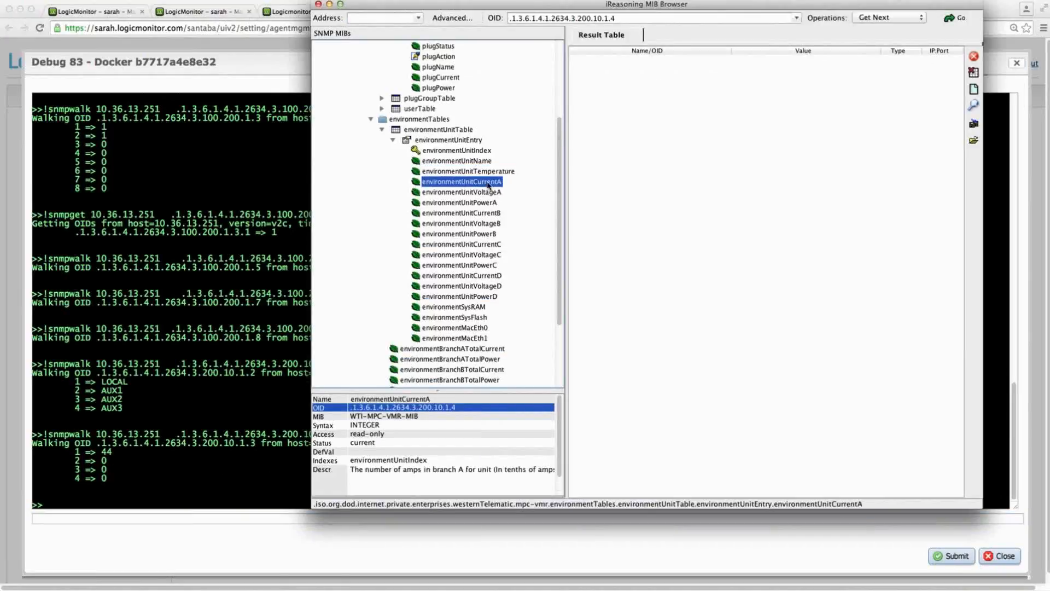
right_click(403, 408)
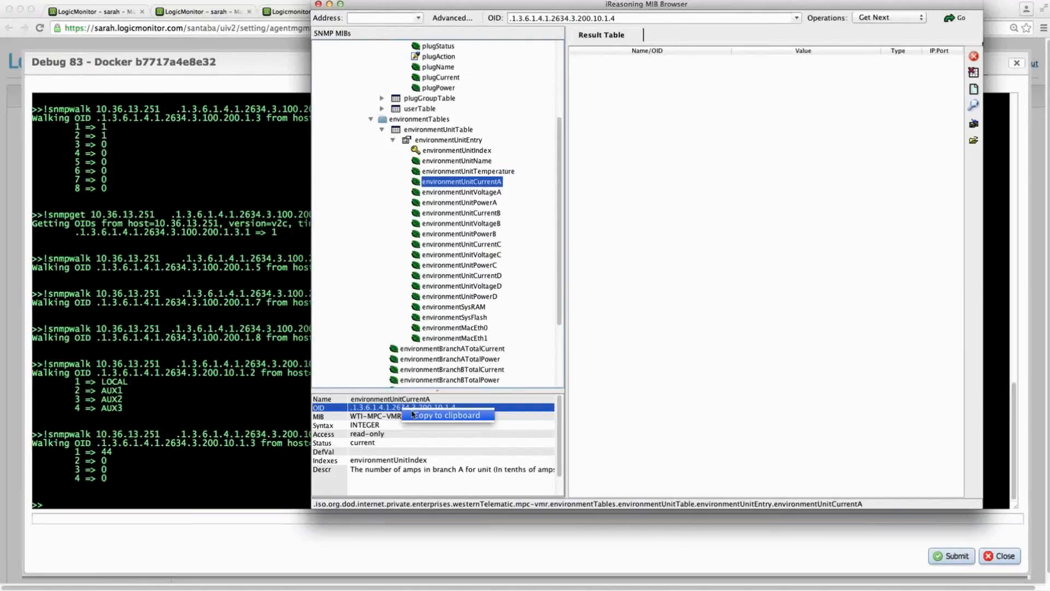
click(420, 415)
key(super+Tab)
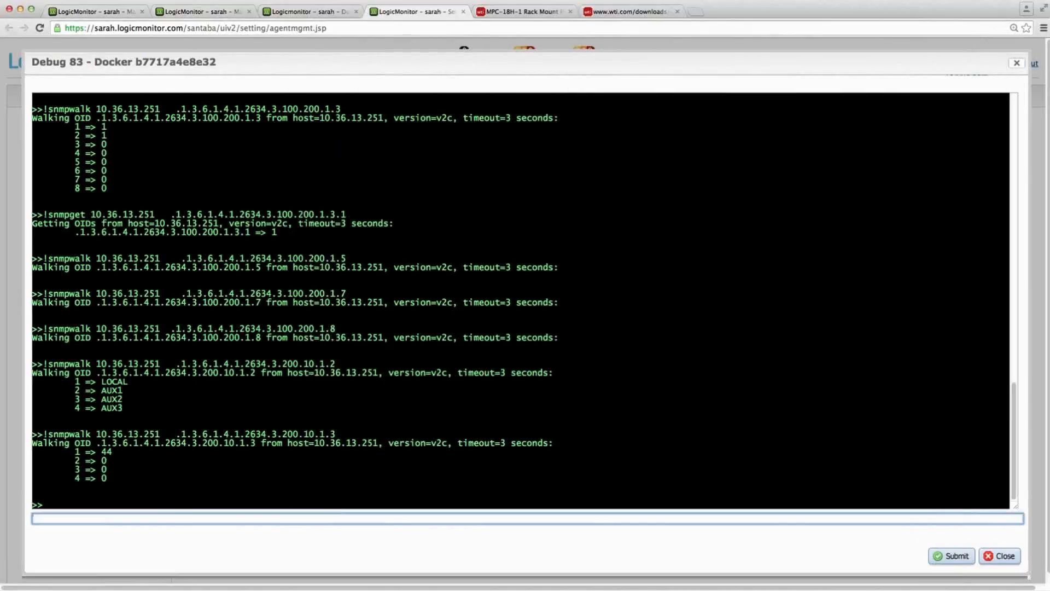
key(Up)
drag(161, 519, 414, 517)
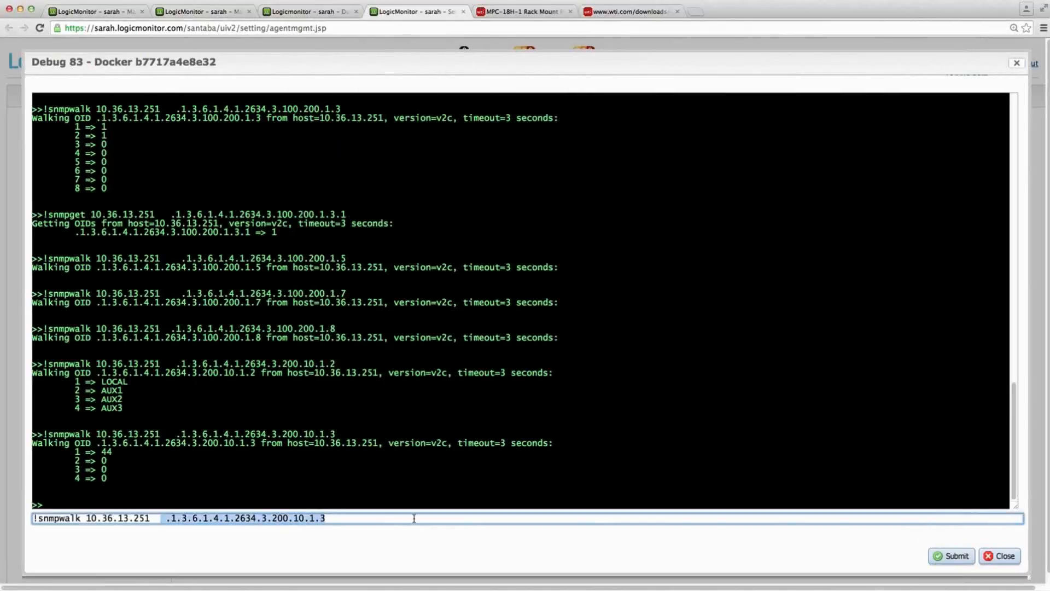
key(super+v)
key(Return)
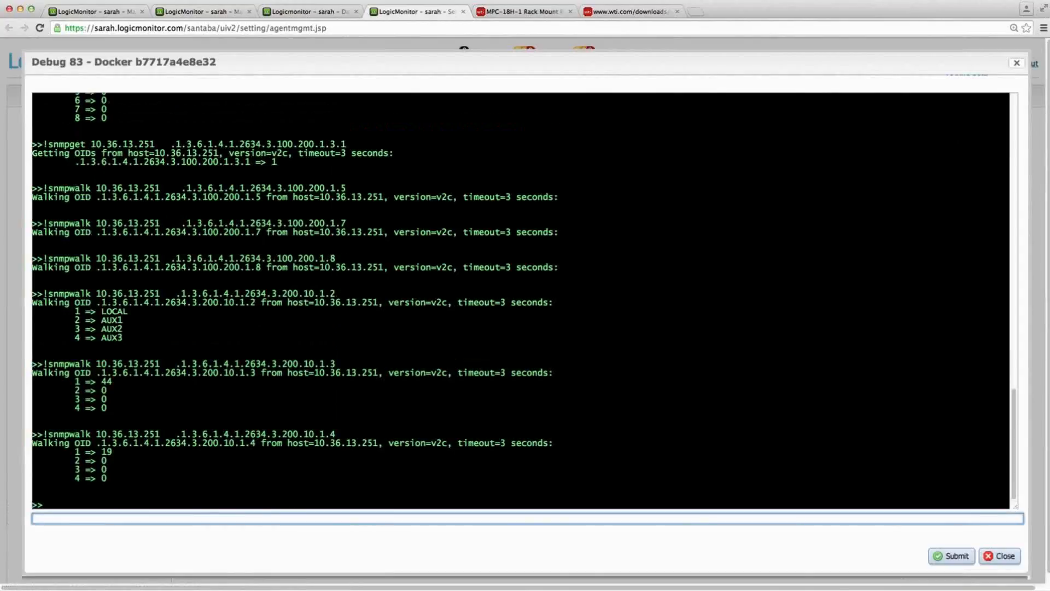
- Examine the environmentUnitCurrentB object's details in the MIB browser, then return to LogicMonitor
key(super+Tab)
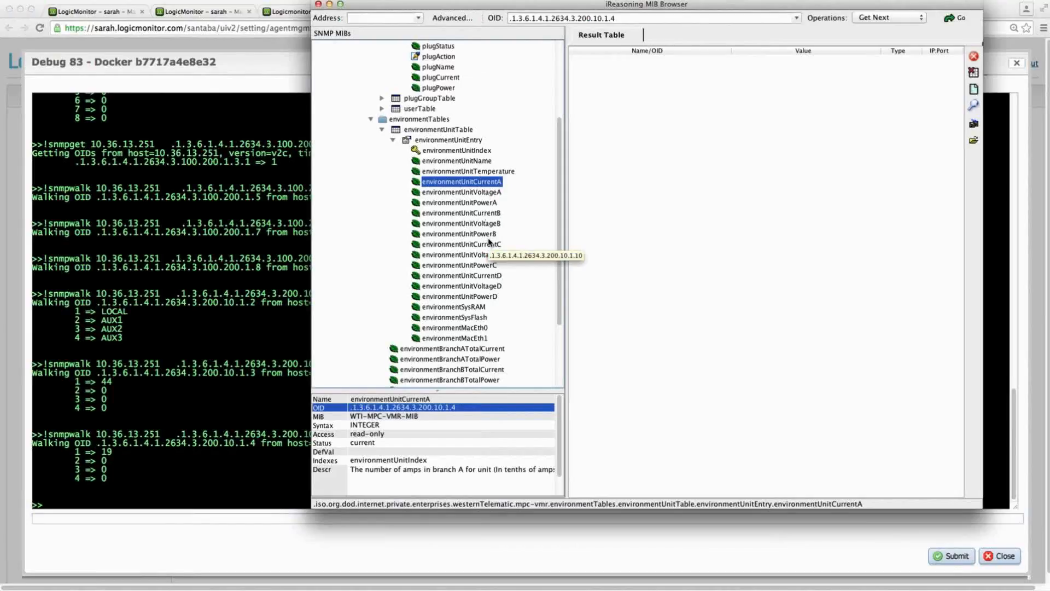
click(485, 213)
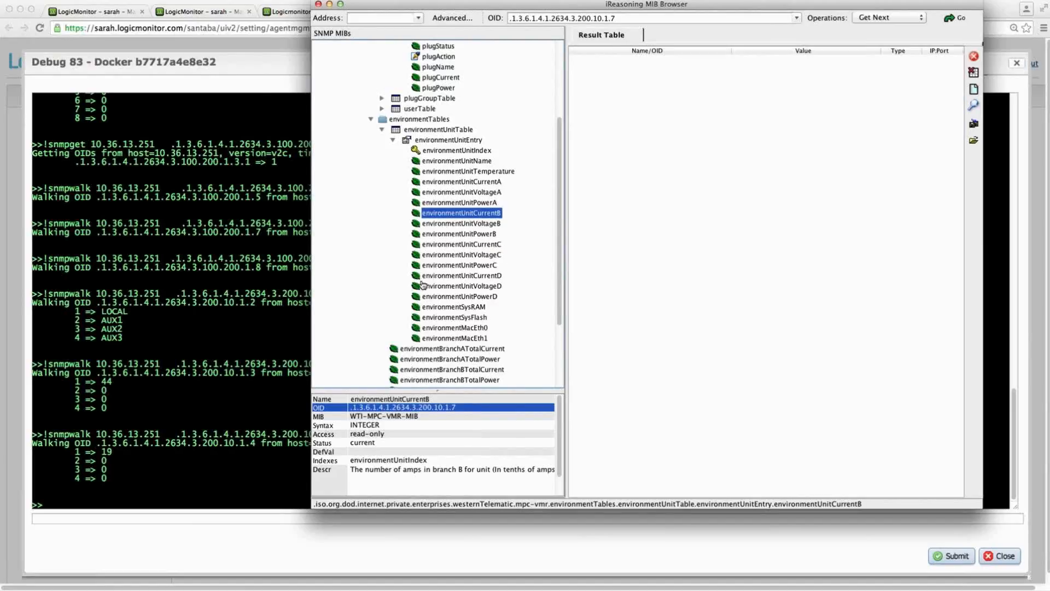
key(super+Tab)
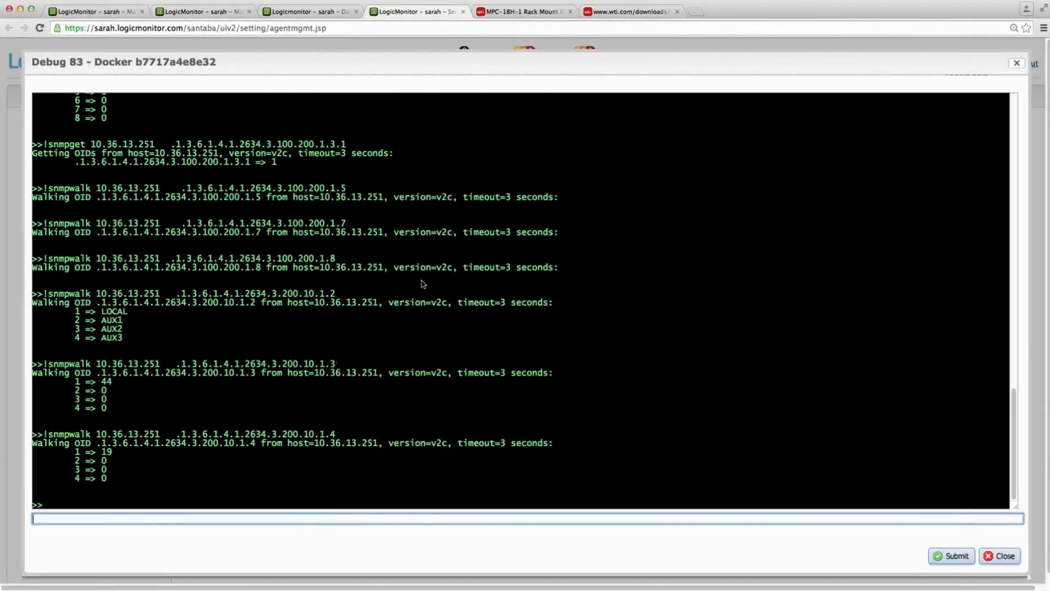
- Create a new LogicMonitor DataSource named WTIPDU_Current, displayed as Branch Current
click(312, 12)
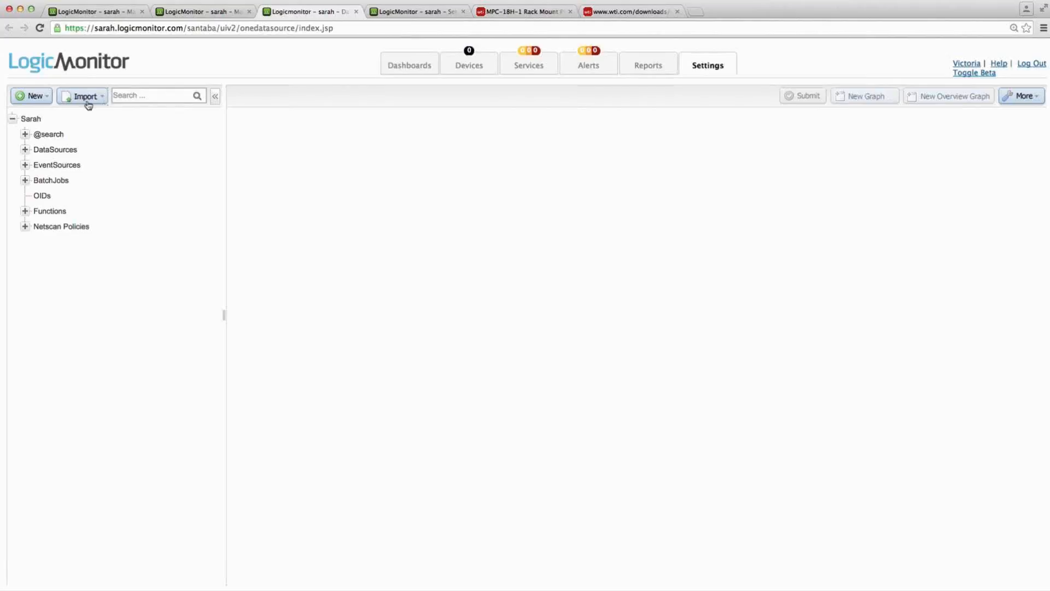
click(34, 97)
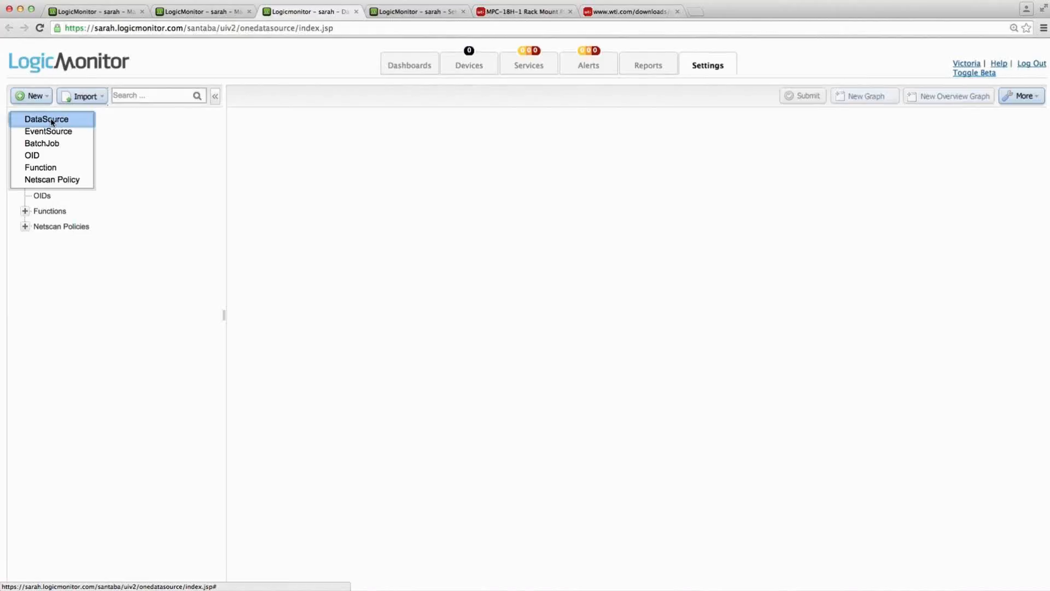
key(super+Tab)
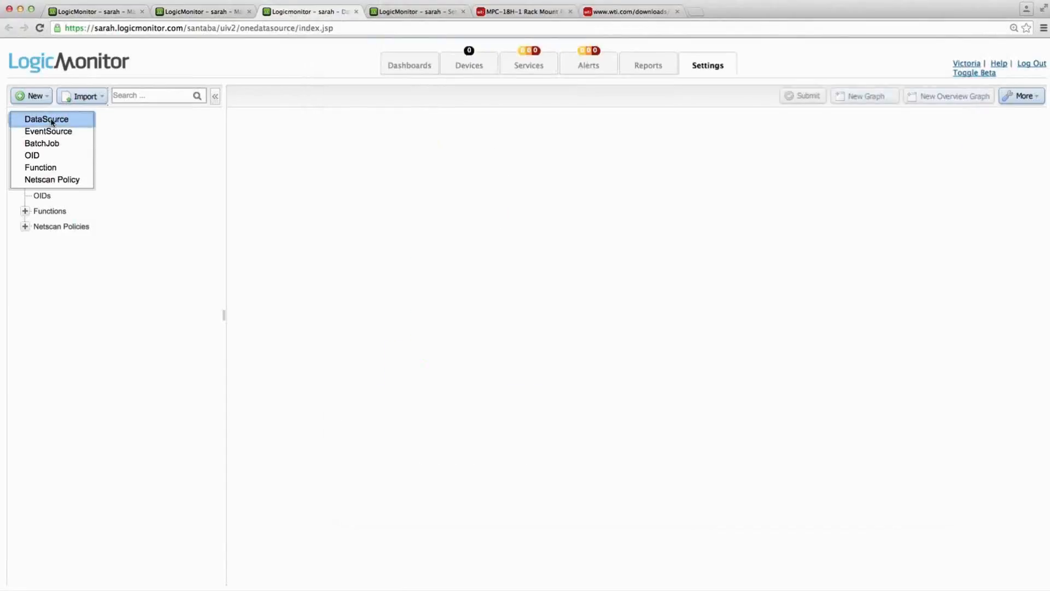
click(52, 120)
click(366, 150)
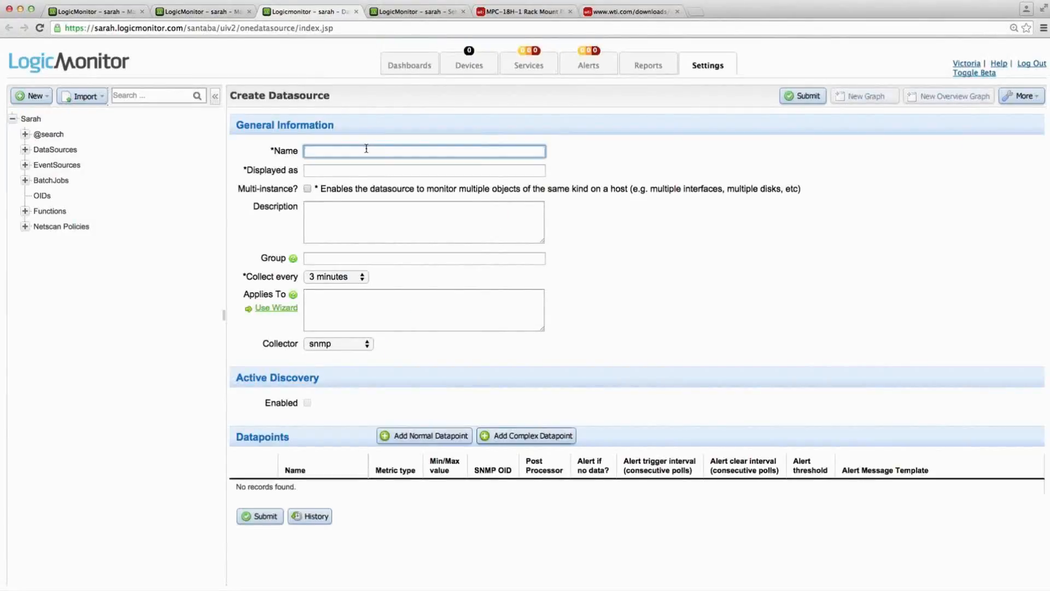
text(WTIPDU_Current)
click(381, 173)
key(ctrl+a)
text(B)
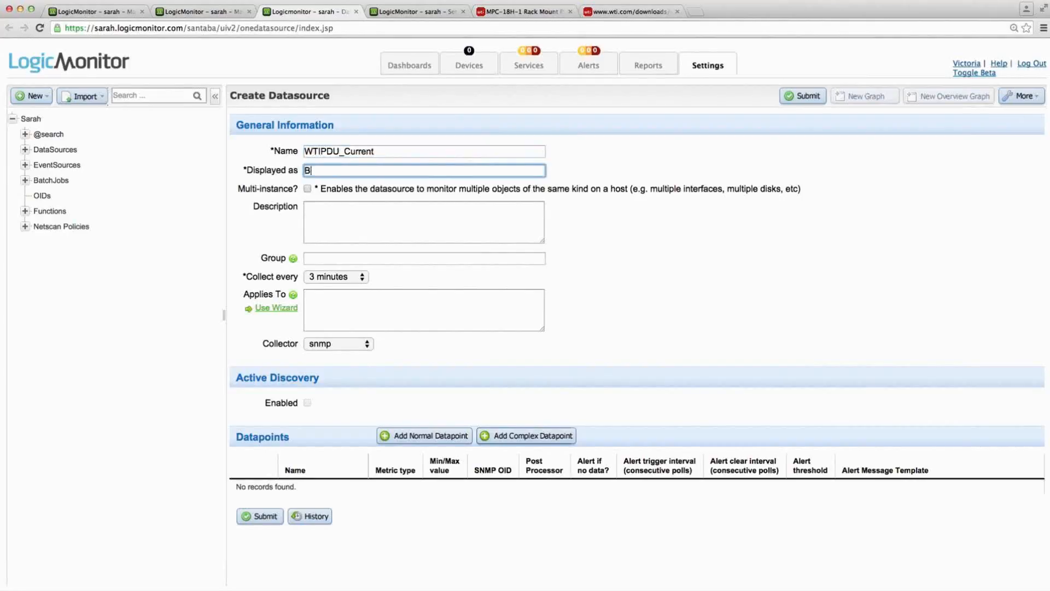
text(ranch Current)
- Make the datasource multi-instance and describe it as "current through branches"
click(307, 188)
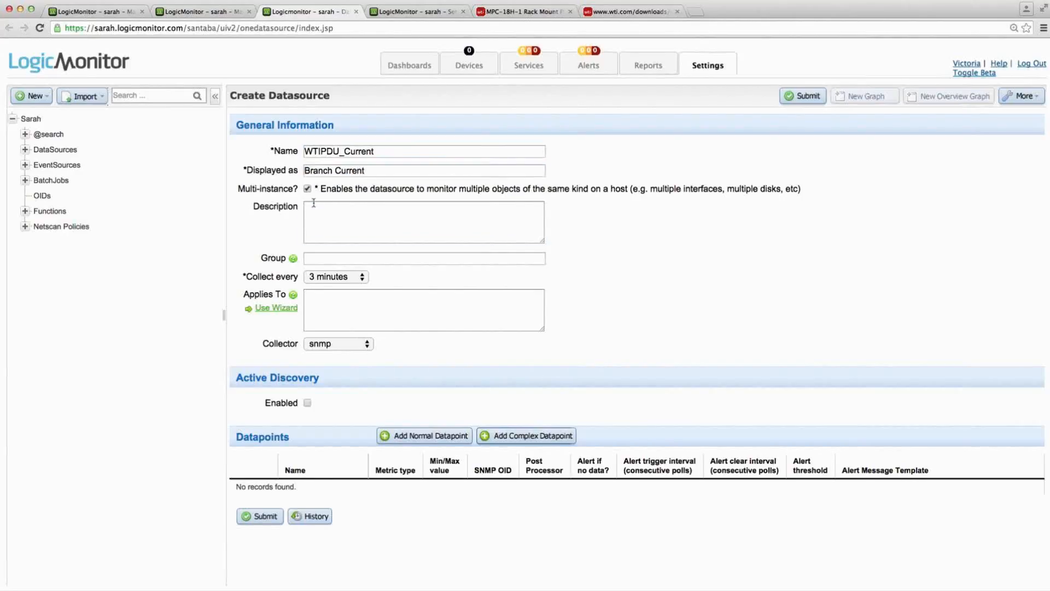
click(313, 205)
text(curr)
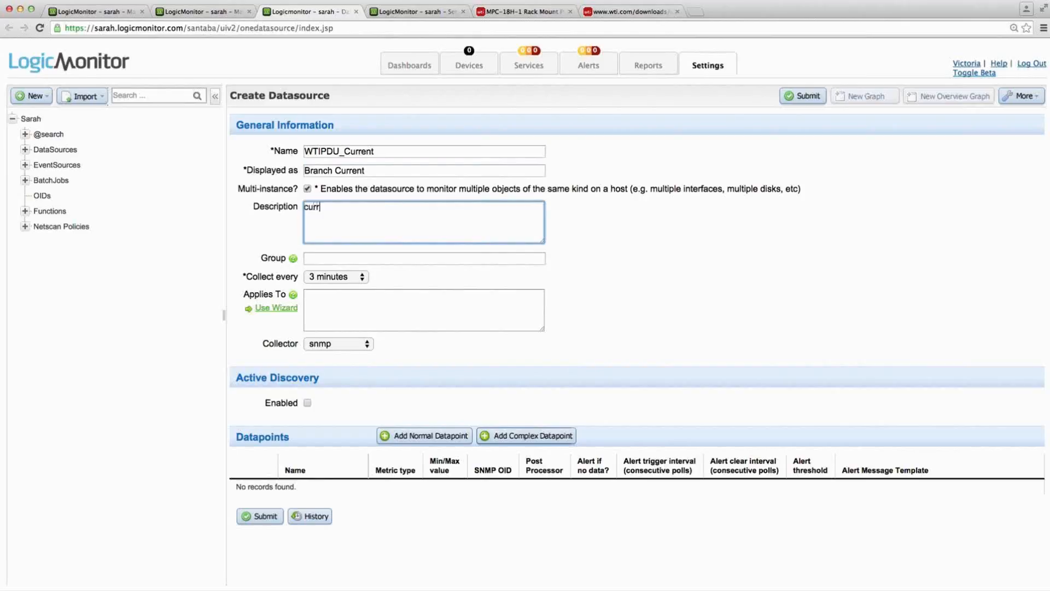
text(ent through branches A)
key(BackSpace)
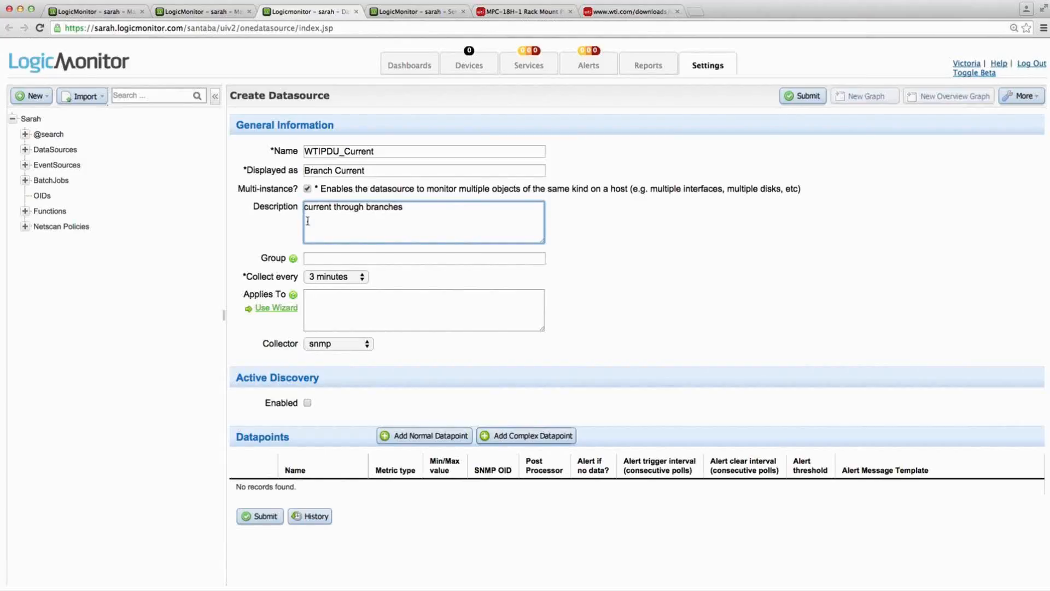
- Enable Active Discovery and use the AppliesTo wizard to apply the datasource to host 10.36.13.251
click(307, 403)
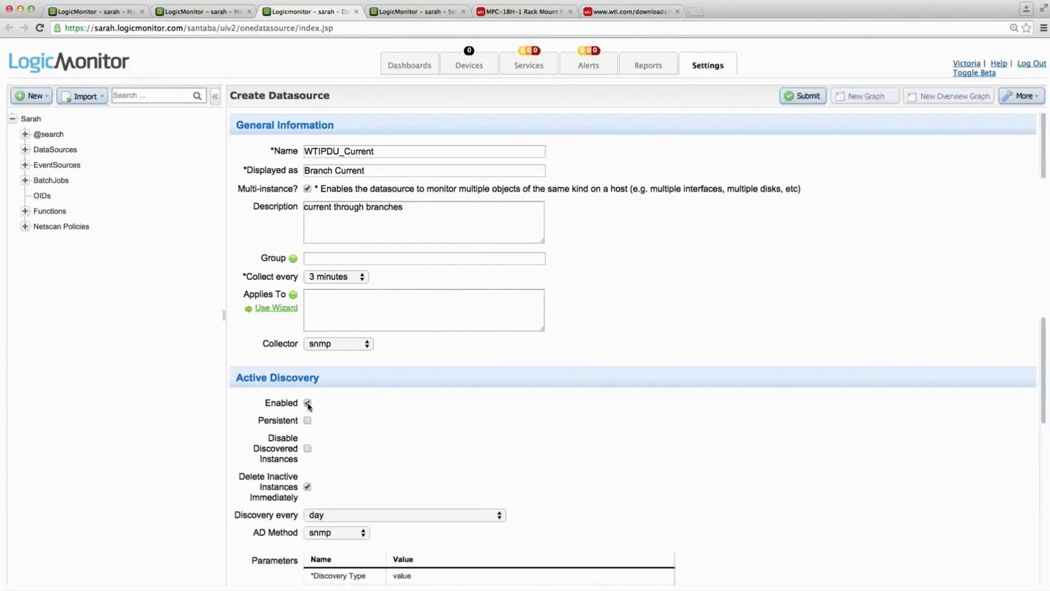
click(287, 310)
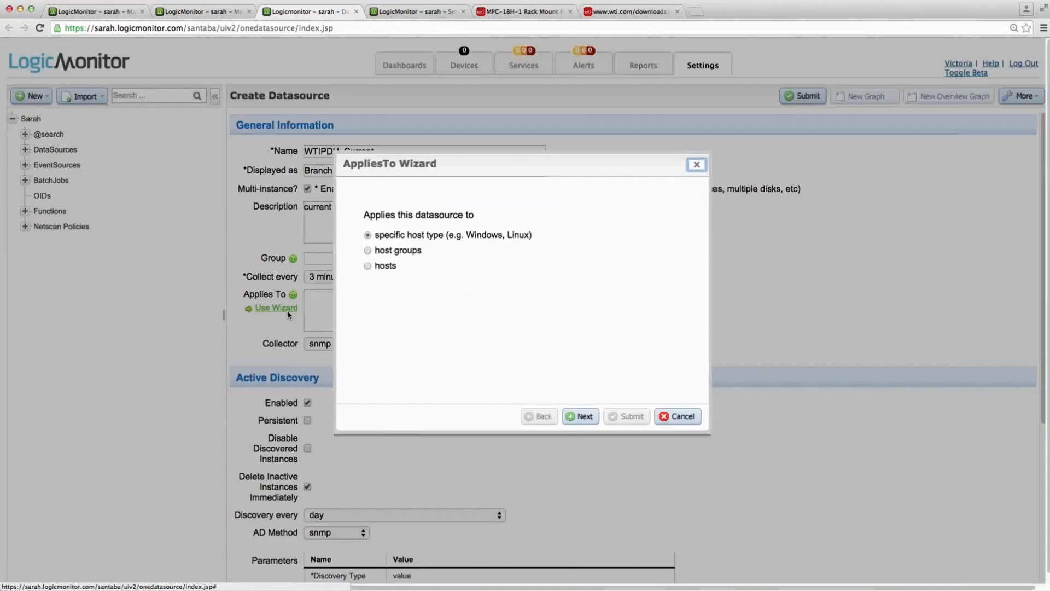
click(365, 267)
click(581, 416)
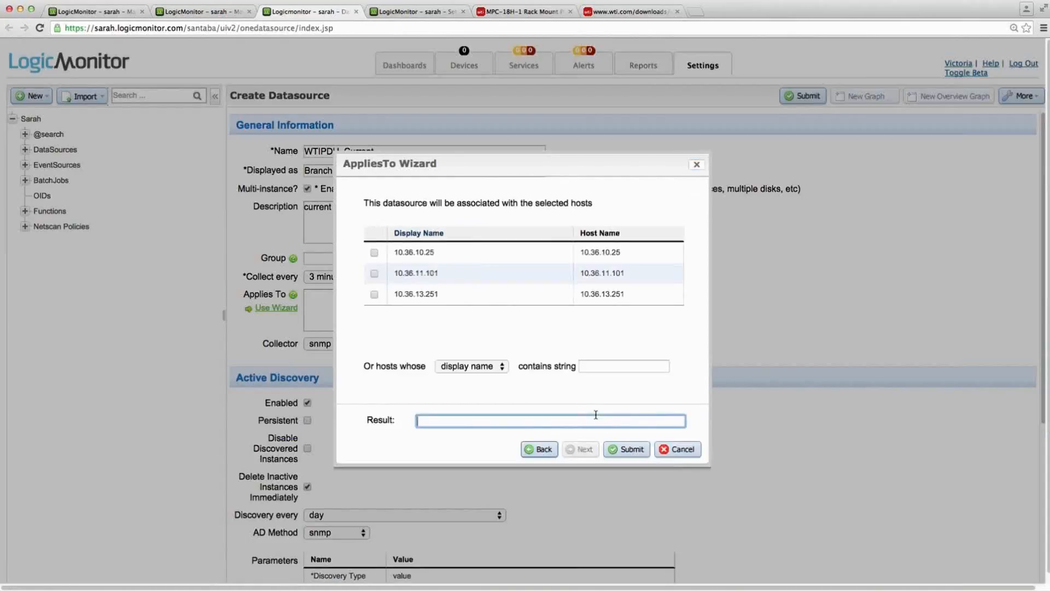
click(374, 295)
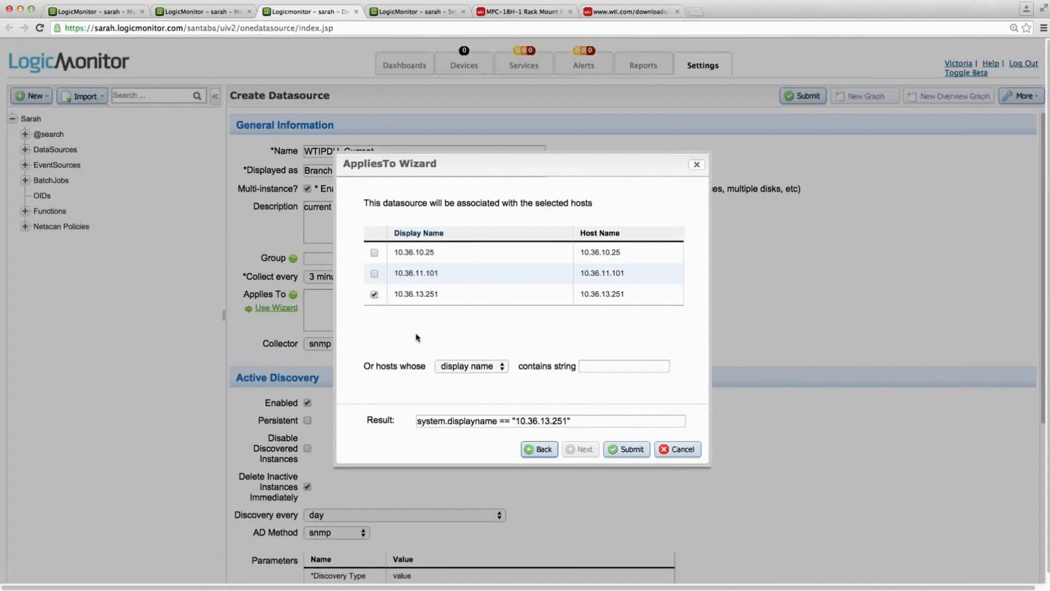
click(631, 451)
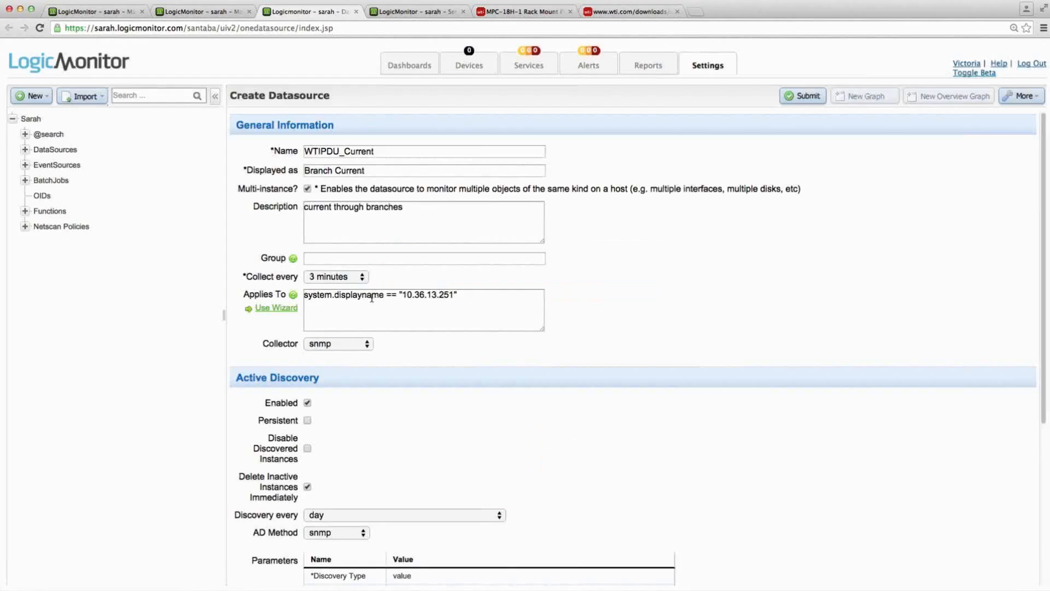
- Copy the environmentUnitName OID from the MIB browser and save .1.3.6.1.4.1.2634.3.200.10.1.2 as the Active Discovery SNMP OID in LogicMonitor
scroll(335, 362, down, 5)
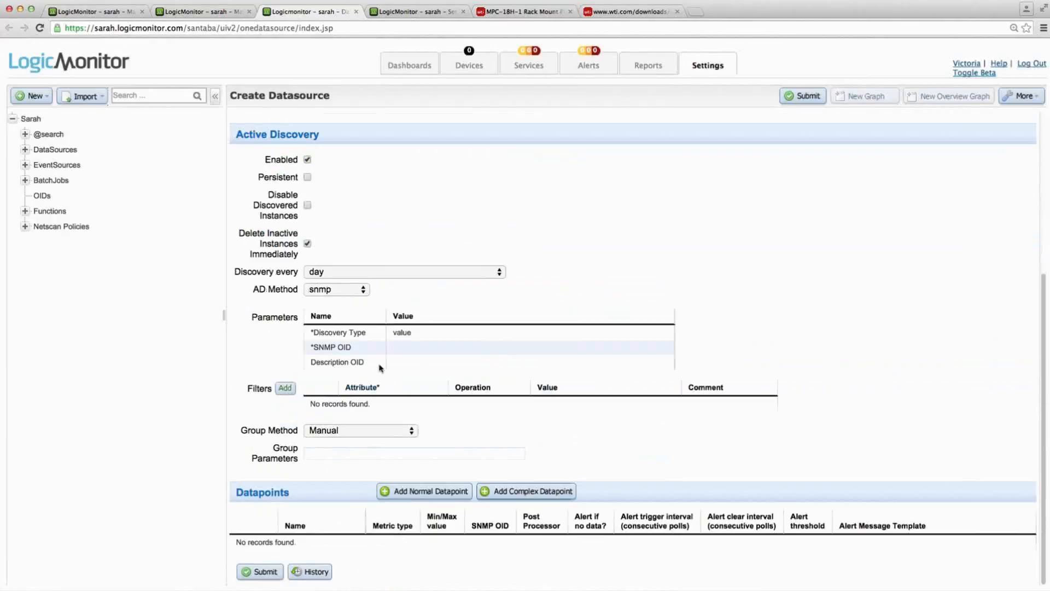
key(super+Tab)
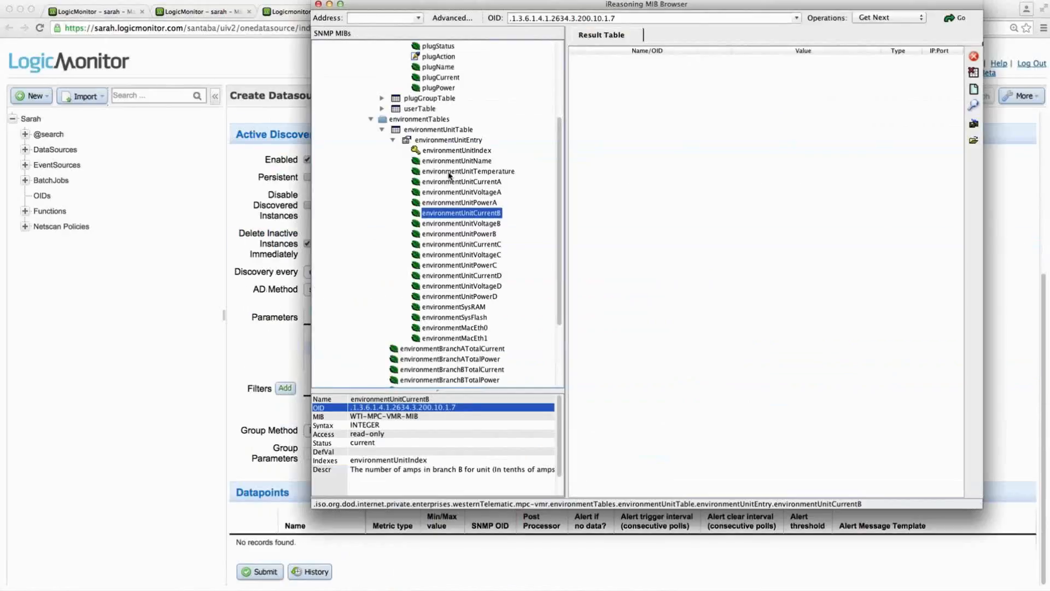
click(449, 161)
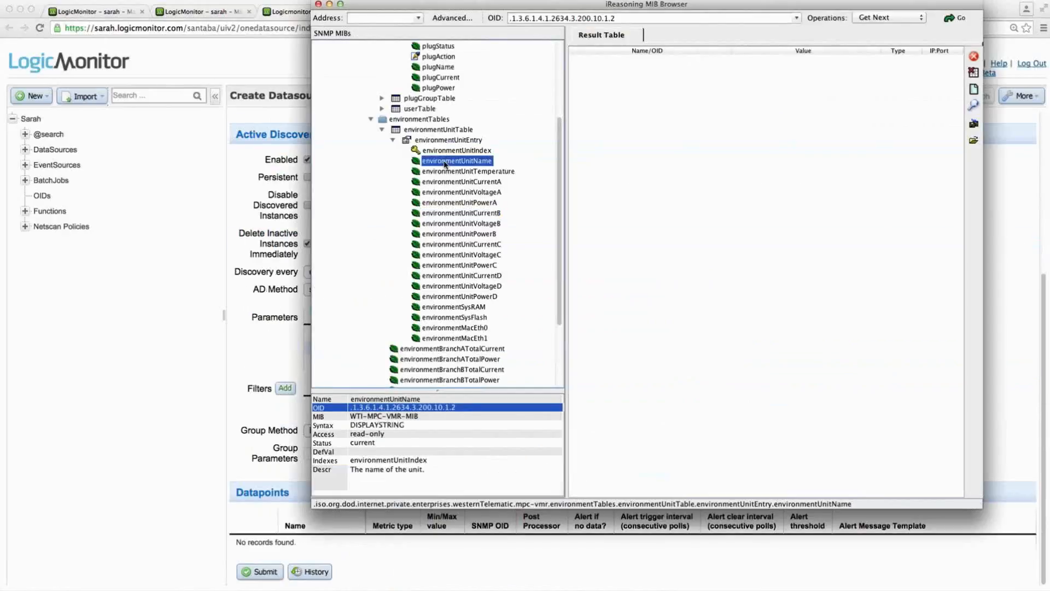
right_click(448, 409)
click(482, 414)
key(super+Tab)
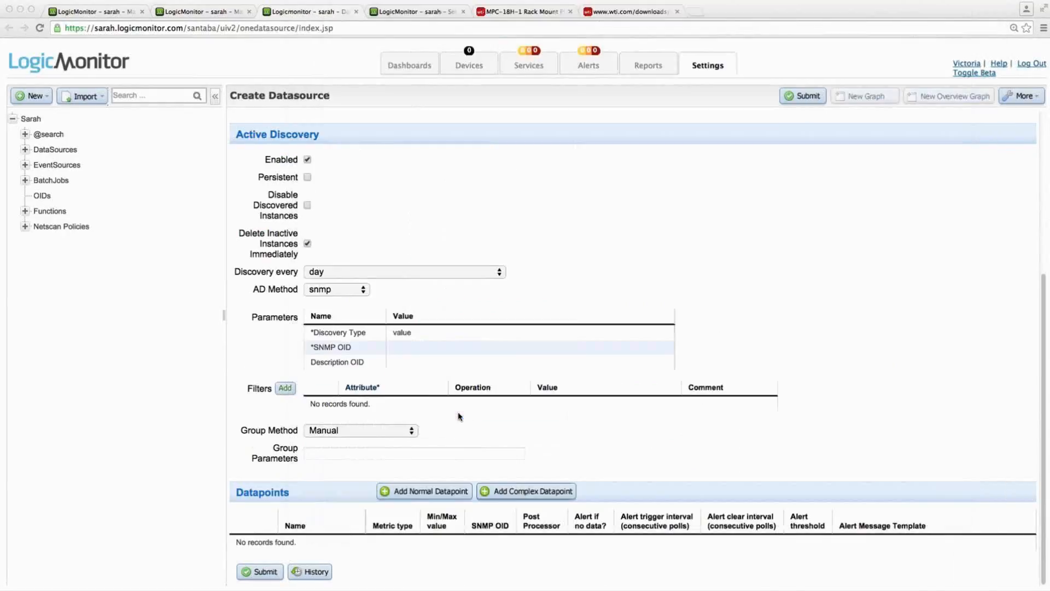
click(394, 351)
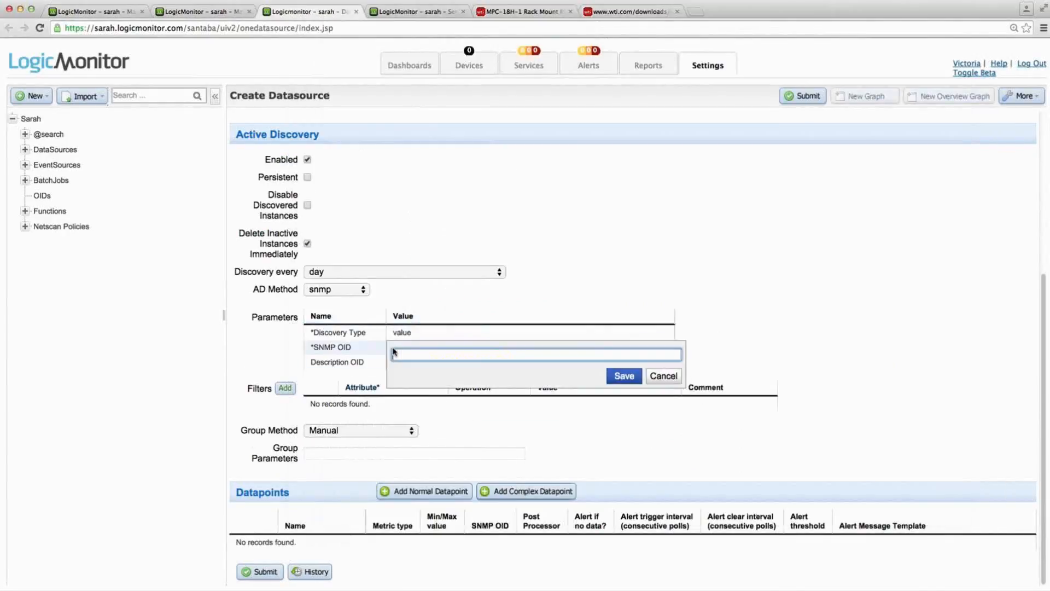
key(super+v)
click(624, 376)
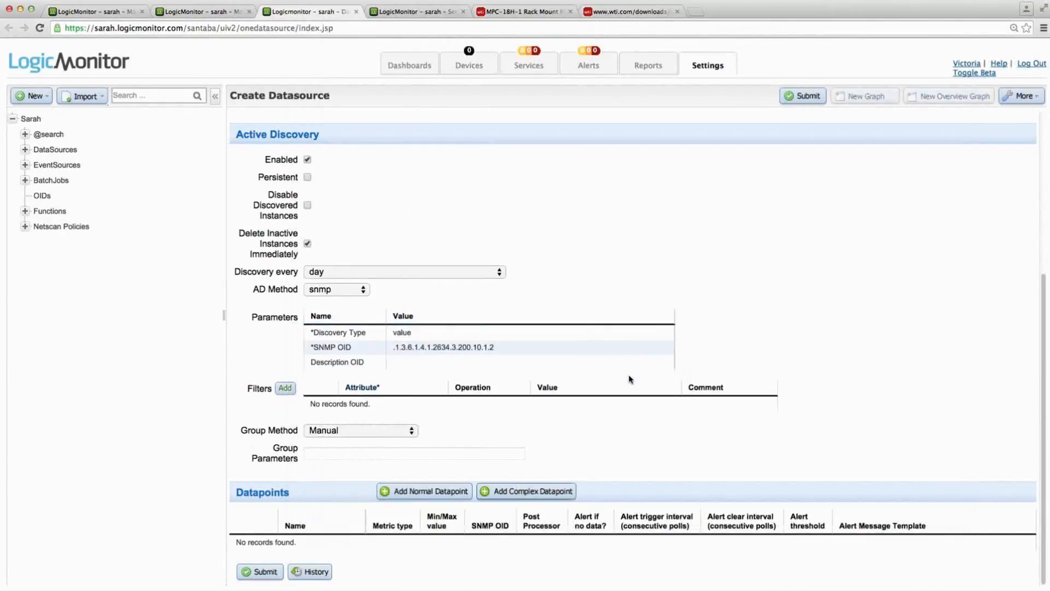
- Start a new normal datapoint for the datasource and name it CurrentA
click(385, 493)
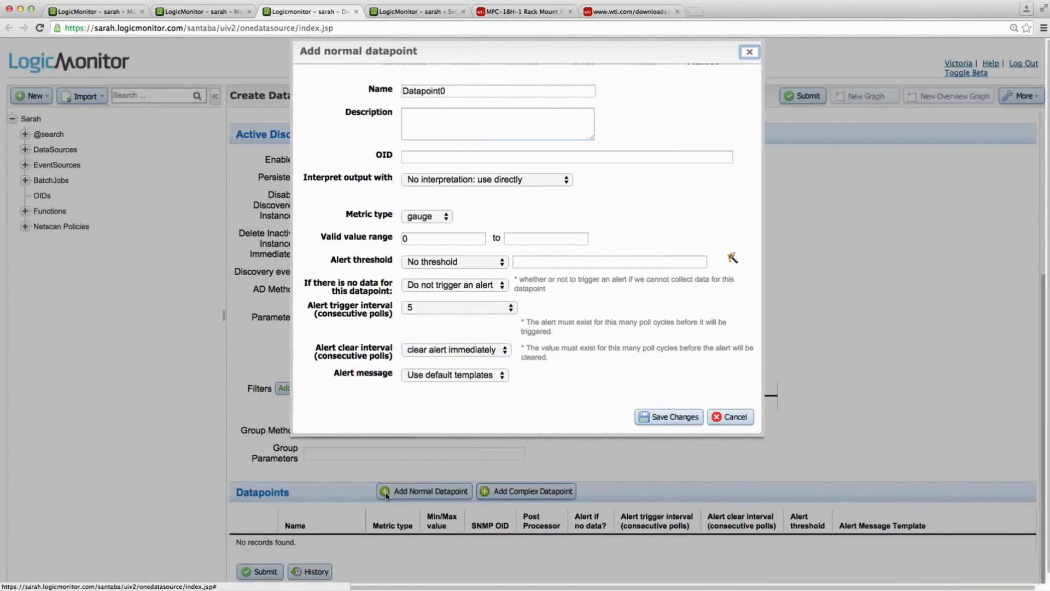
key(super+Tab)
- Copy the environmentUnitCurrentA description from the MIB browser into the CurrentA datapoint's description in LogicMonitor
key(super+Tab)
click(456, 93)
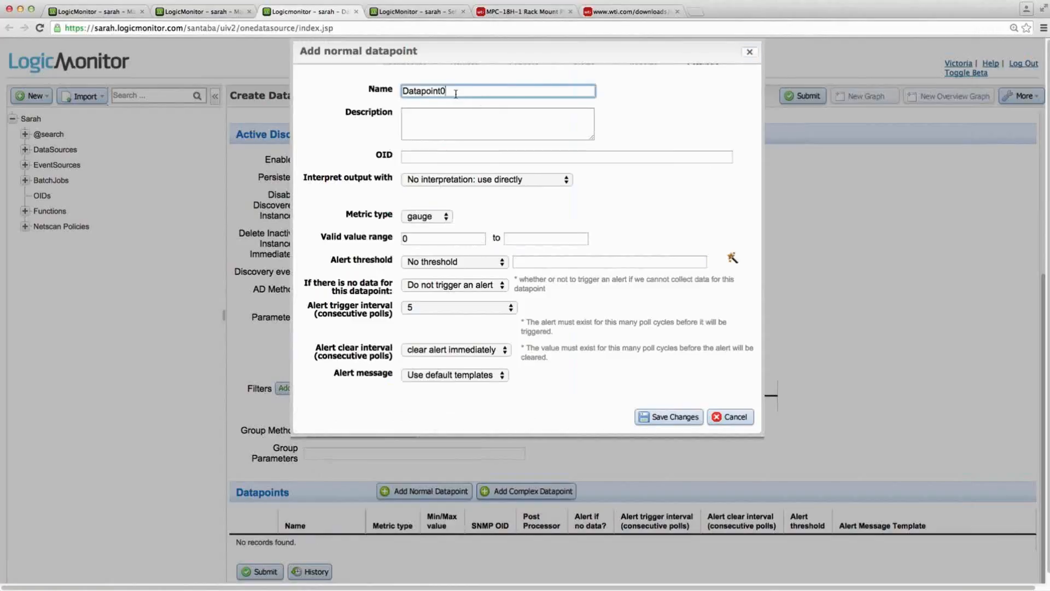
key(super+a)
text(CurrentA)
key(super+Tab)
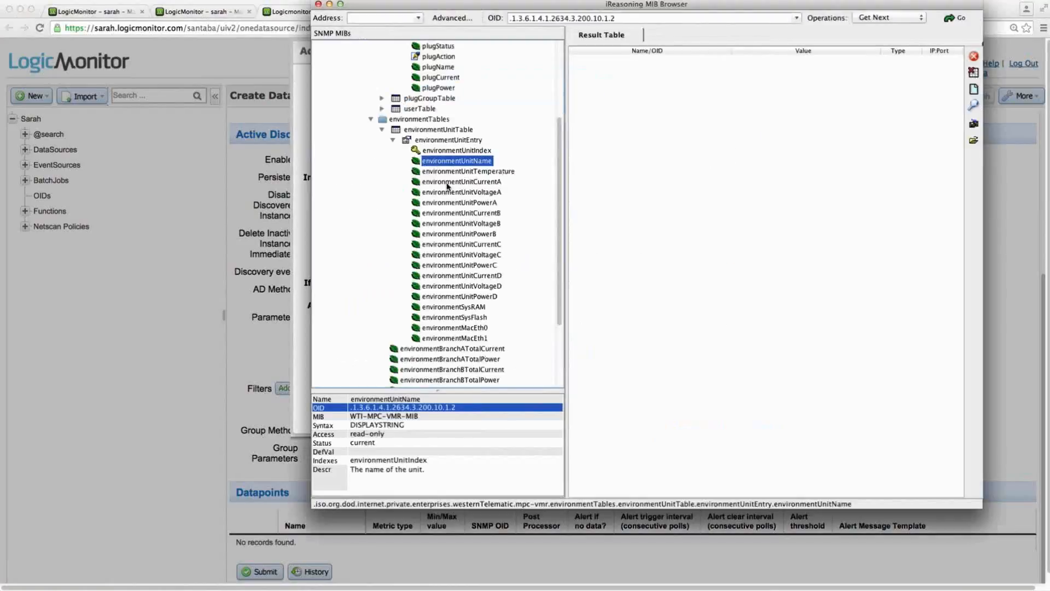
click(449, 181)
click(358, 471)
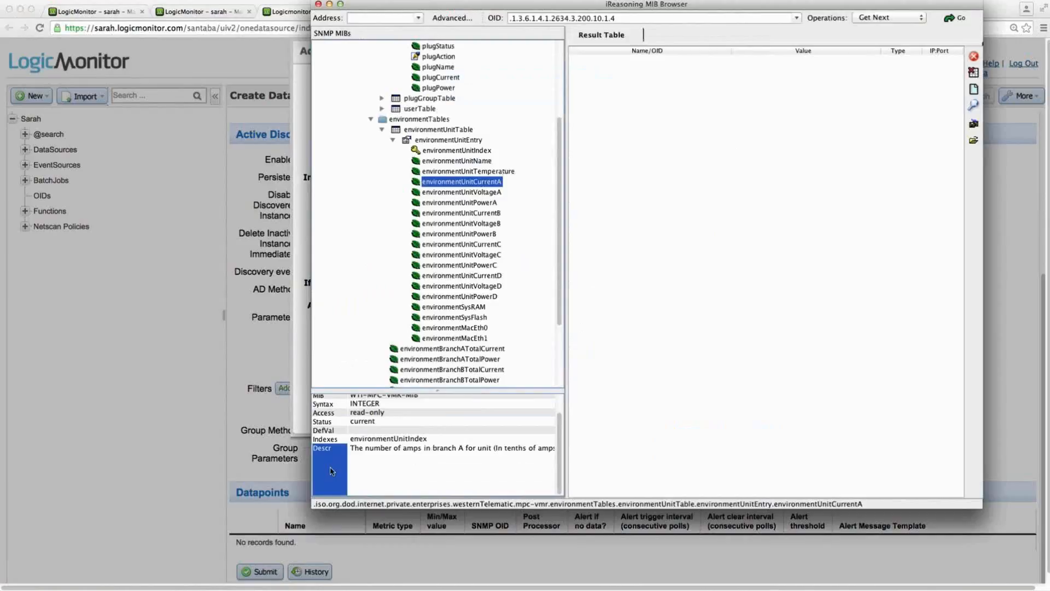
drag(352, 451, 448, 461)
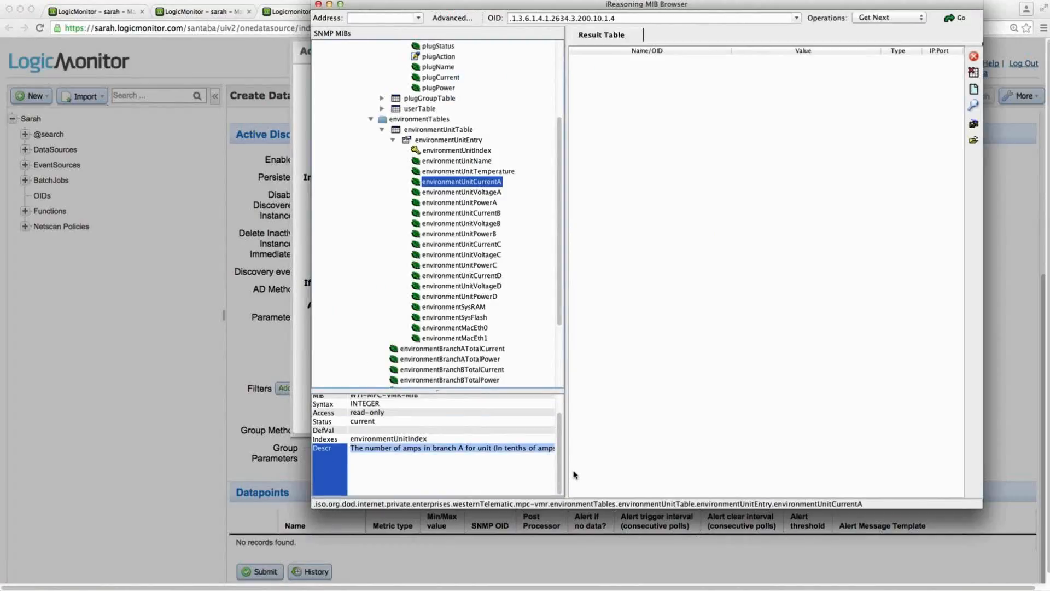
key(super+Tab)
click(499, 119)
text(The number of amps in branch A for unit (In tenths of amps, divide by 10 for value in amps).)
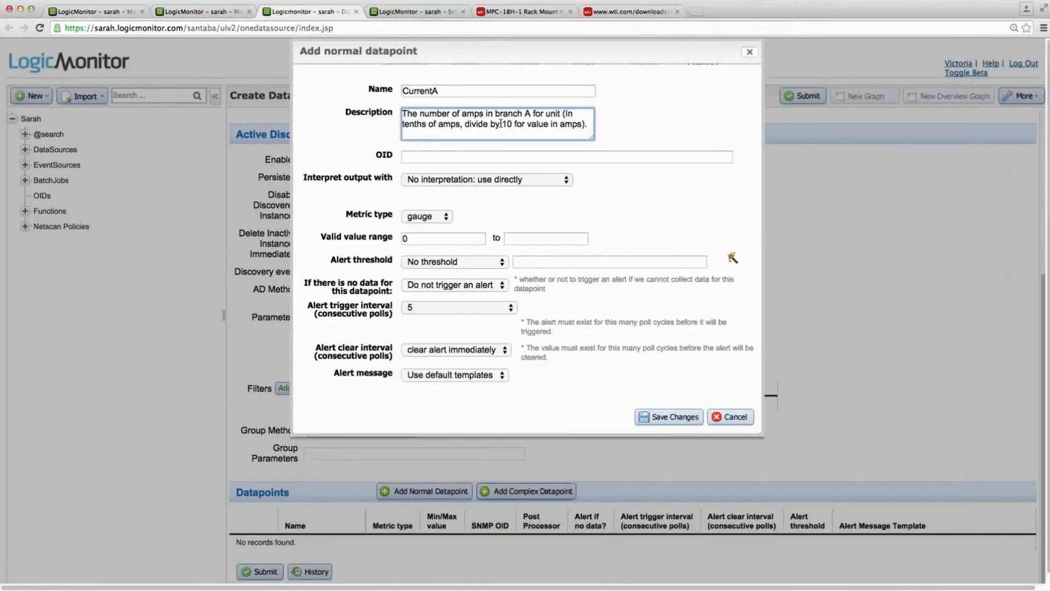
- Copy the environmentUnitCurrentA OID from the MIB browser, then save the CurrentA datapoint in LogicMonitor with OID .1.3.6.1.4.1.2634.3.200.10.1.4.##WILDVALUE##
key(super+Tab)
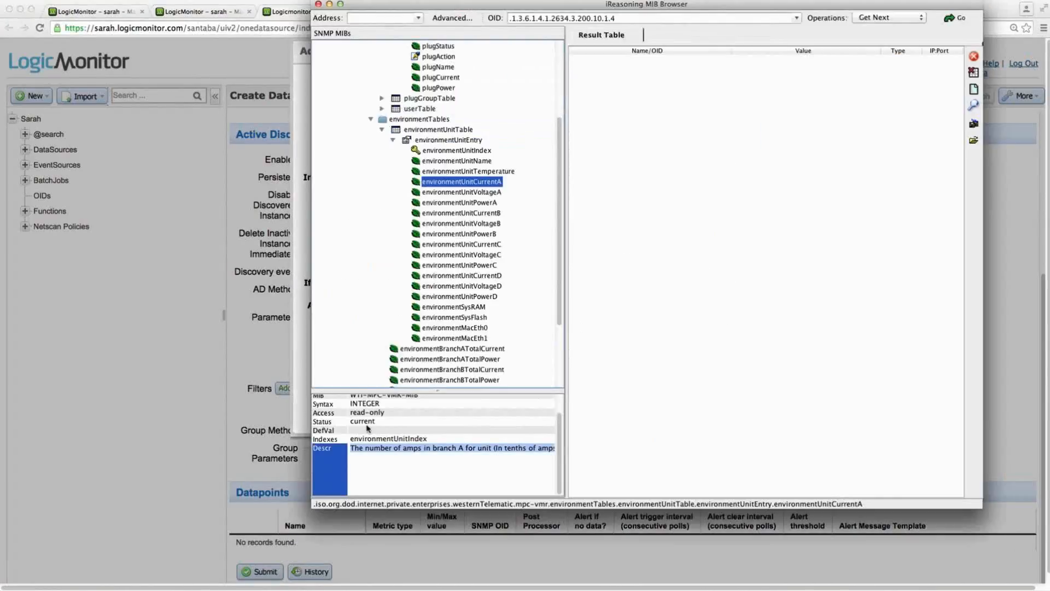
scroll(325, 417, up, 1)
click(331, 408)
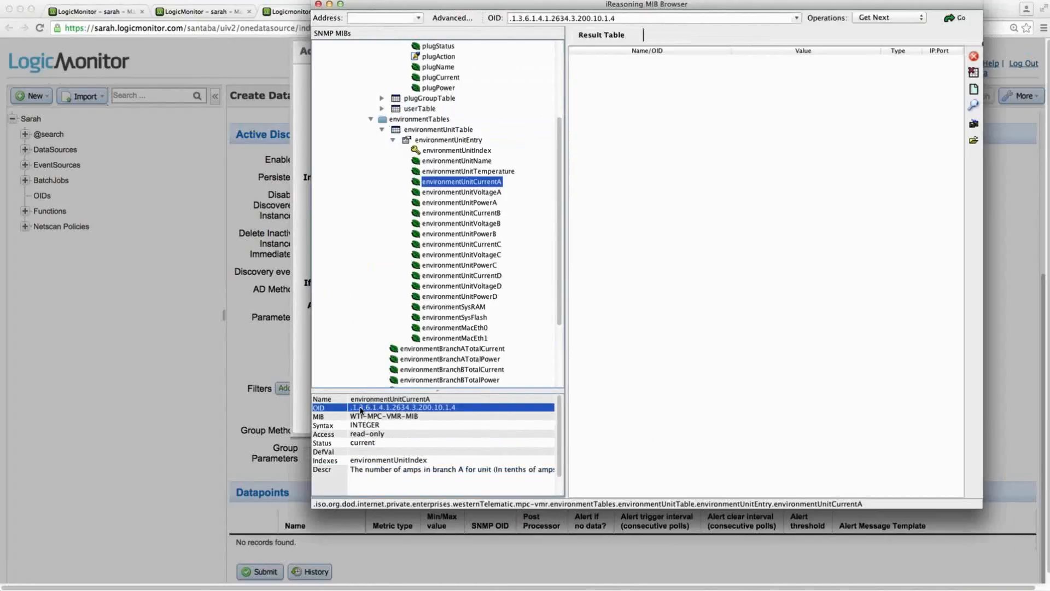
key(super+Tab)
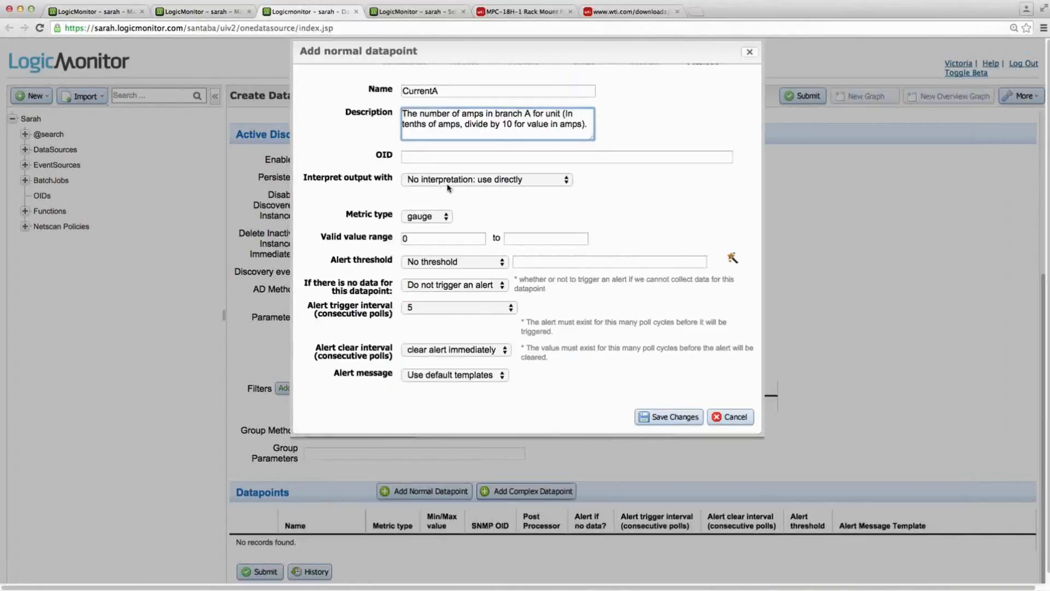
click(428, 156)
text(.1.3.6.1.4.1.2634.3.200.10.1.4)
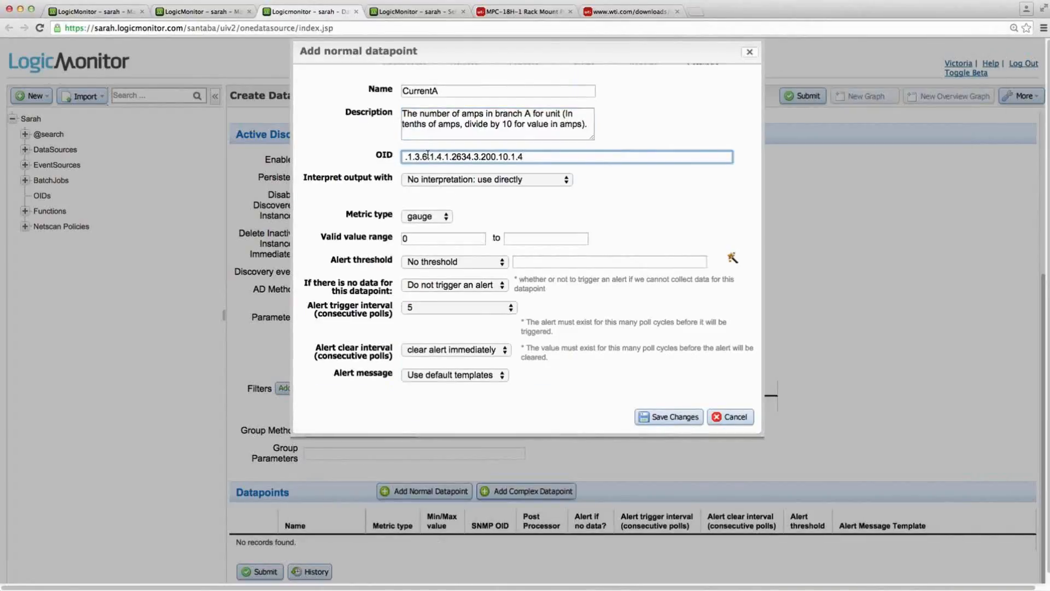
text(.##WILDVALUE##)
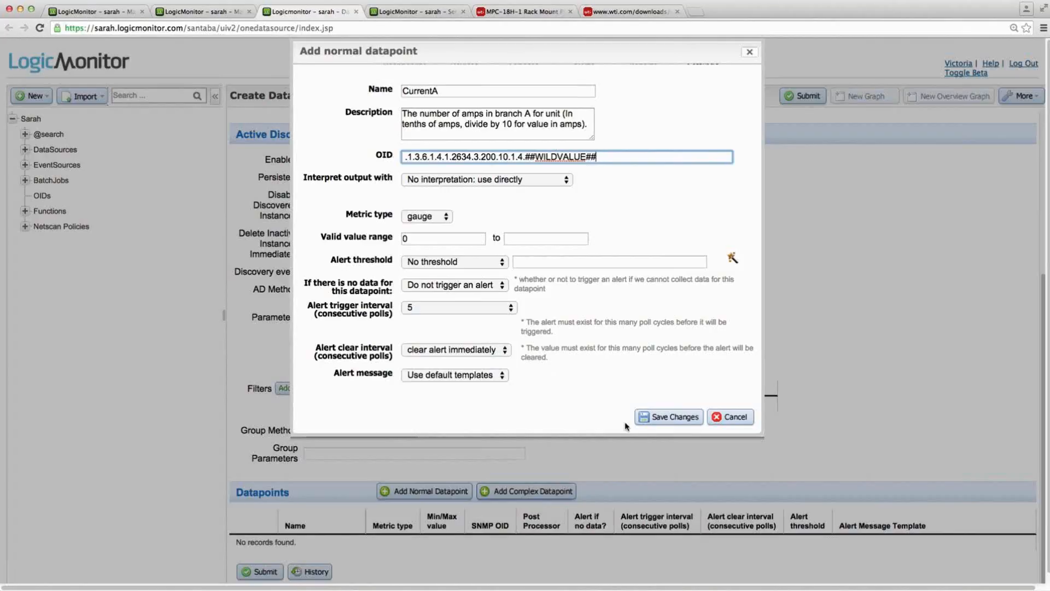
click(673, 418)
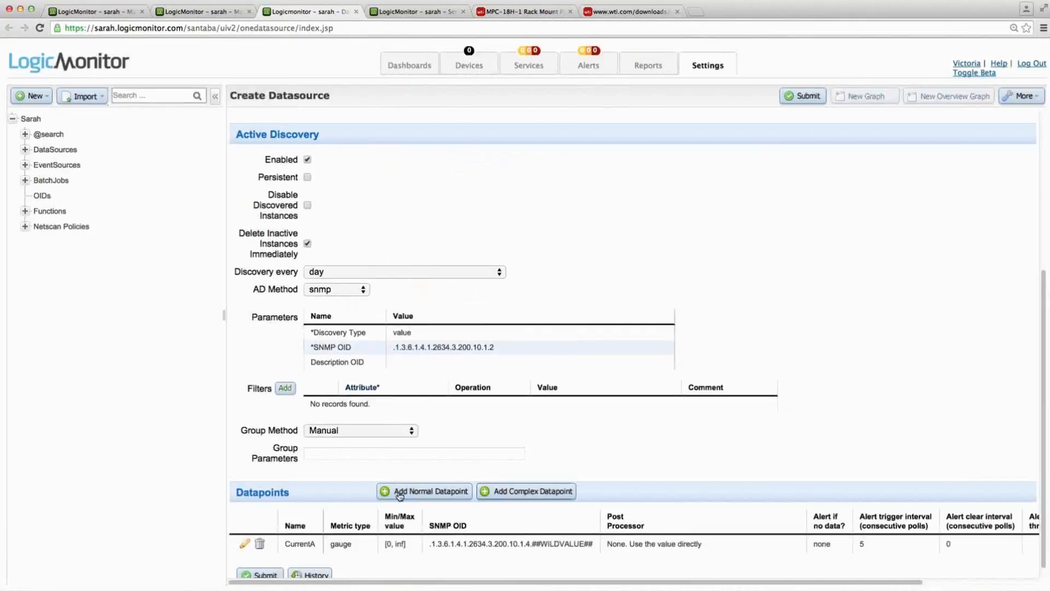
- Add an Active Discovery filter in LogicMonitor with the environmentUnitCurrentA OID from the MIB browser, .1.3.6.1.4.1.2634.3.200.10.1.4, as its attribute
click(286, 389)
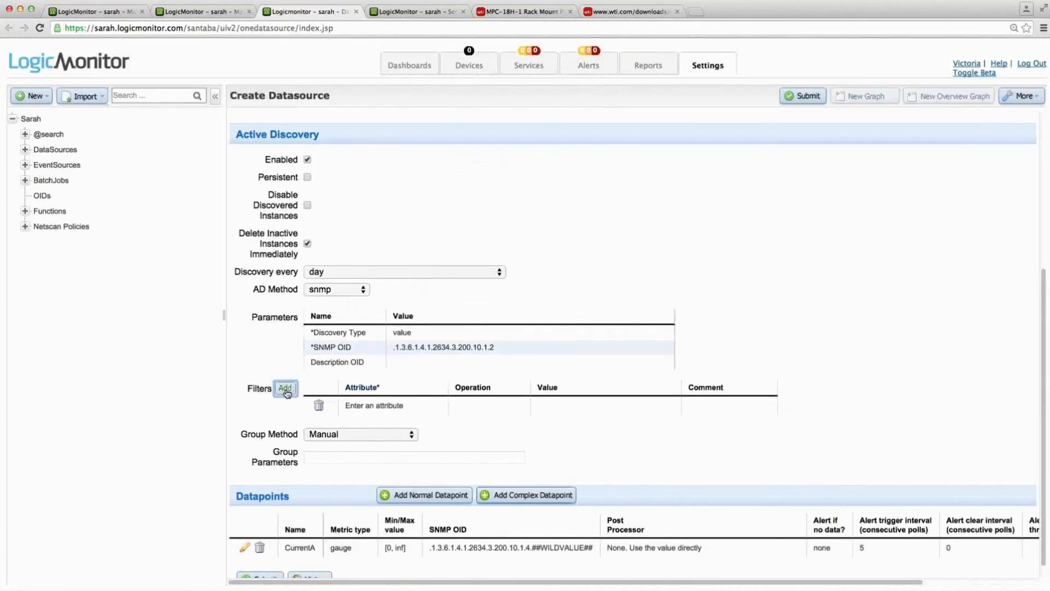
click(374, 406)
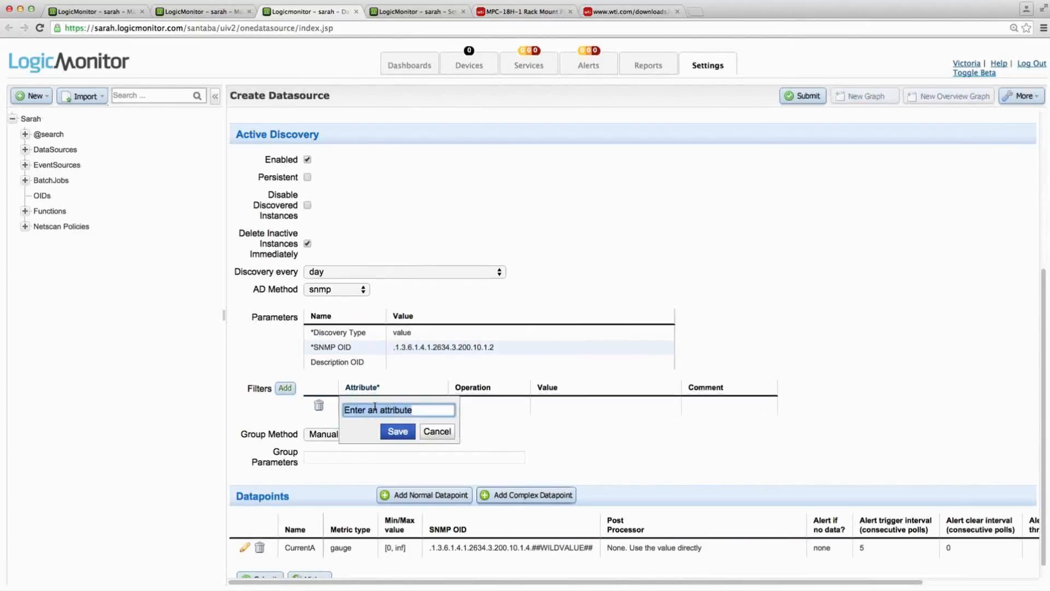
key(super+Tab)
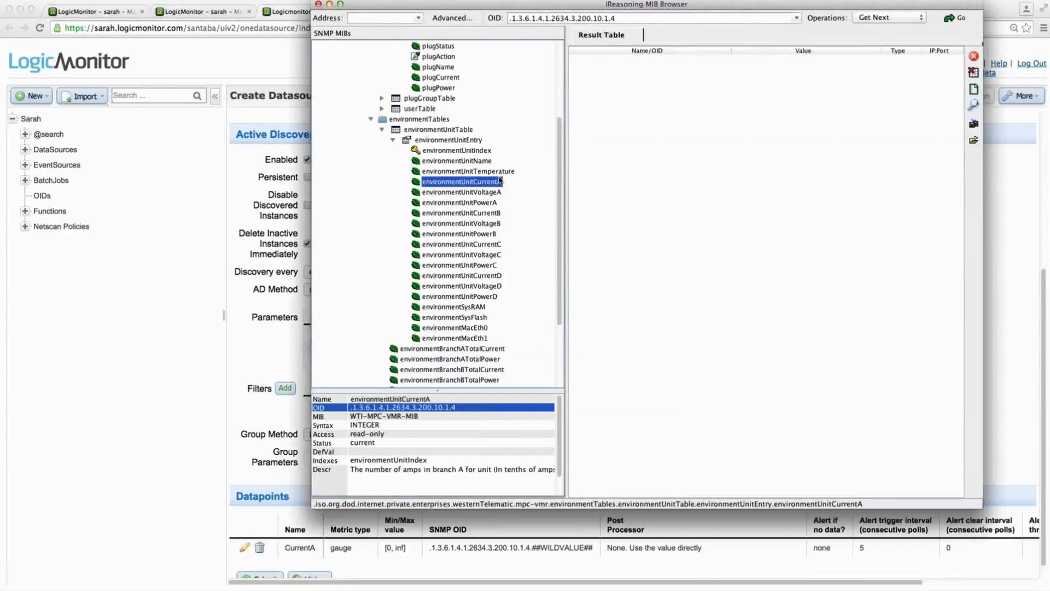
right_click(404, 407)
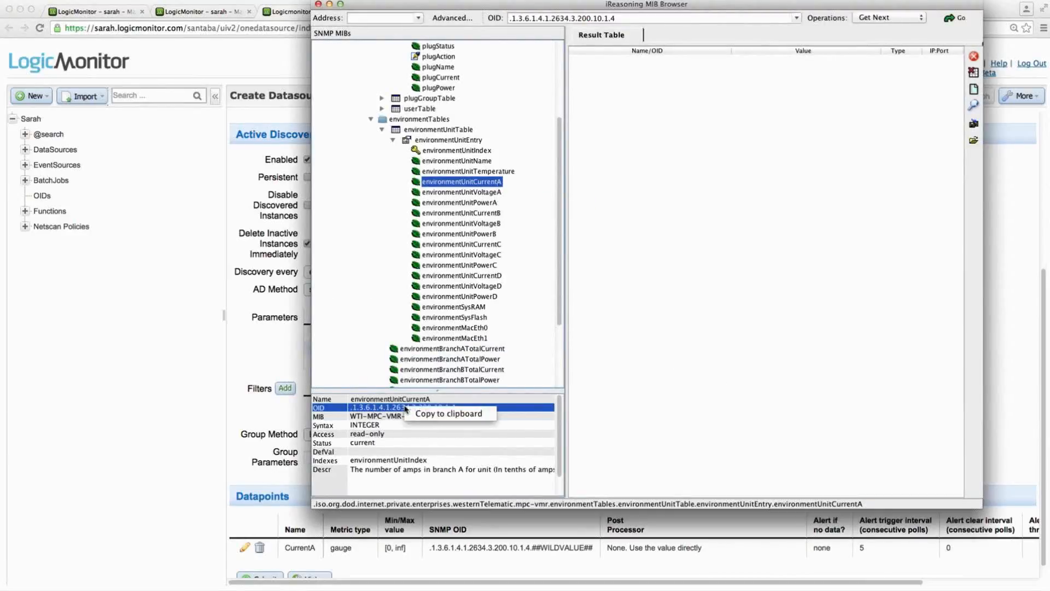
click(416, 414)
key(super+Tab)
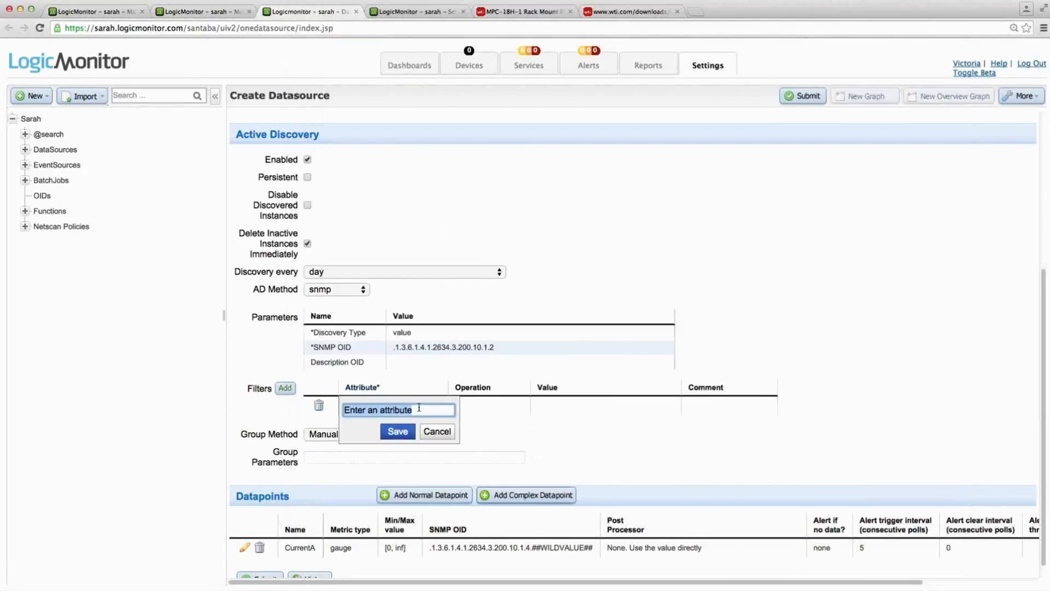
text(.1.3.6.1.4.1.2634.3.200.10.1.4)
click(398, 432)
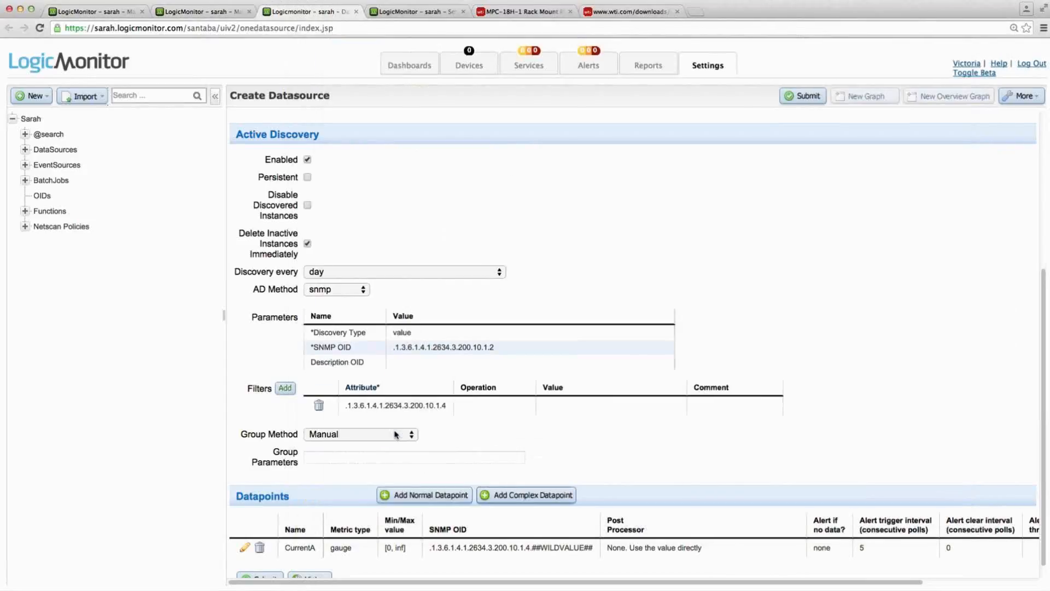
- Set the environmentUnitCurrentA filter's operation to NotEqual and its value to 0
click(487, 408)
click(492, 406)
click(483, 416)
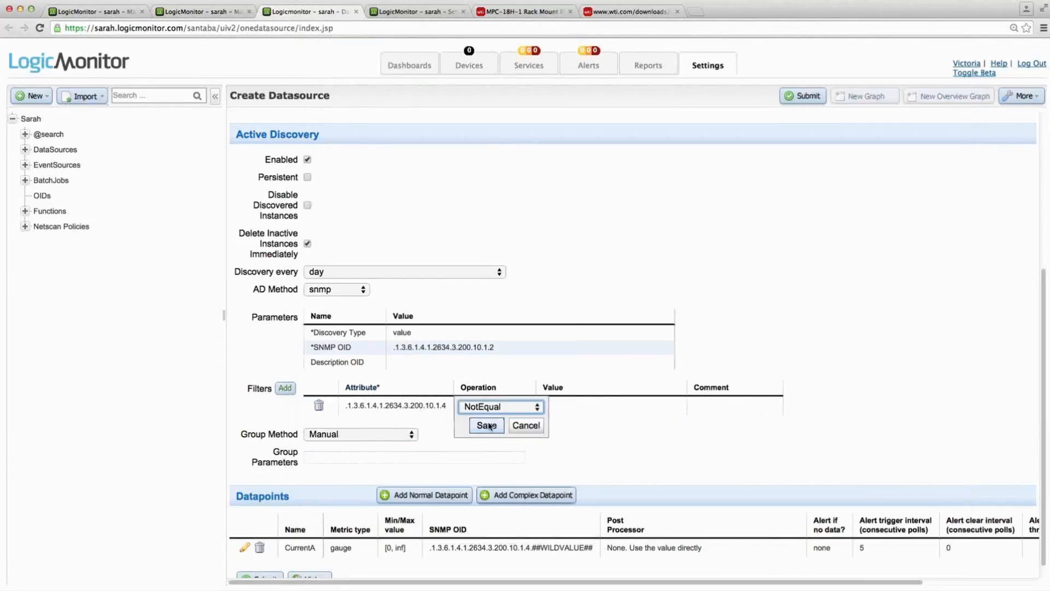
click(487, 425)
click(612, 408)
text(0)
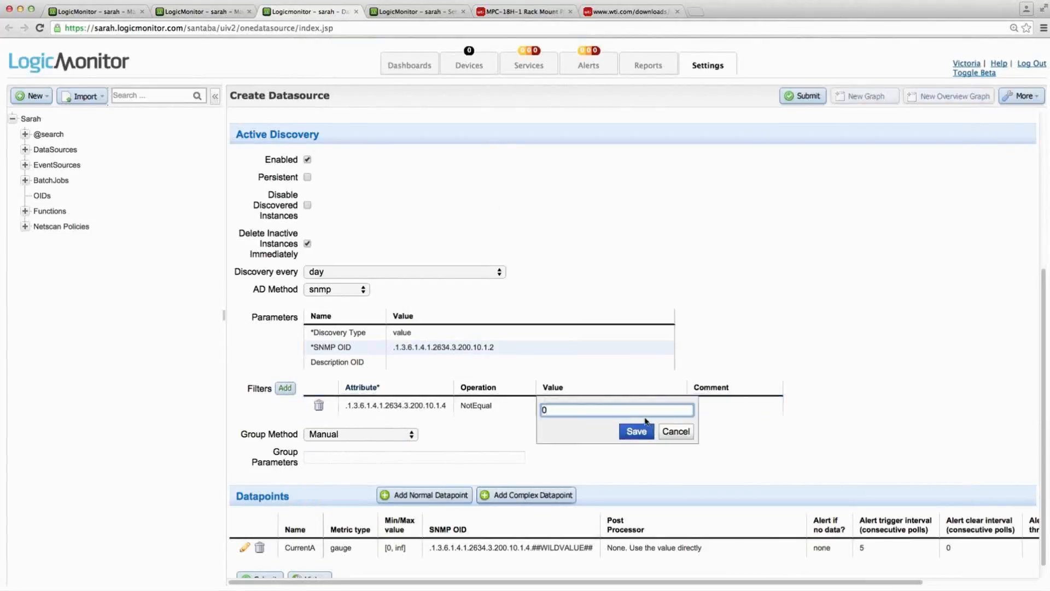
click(636, 432)
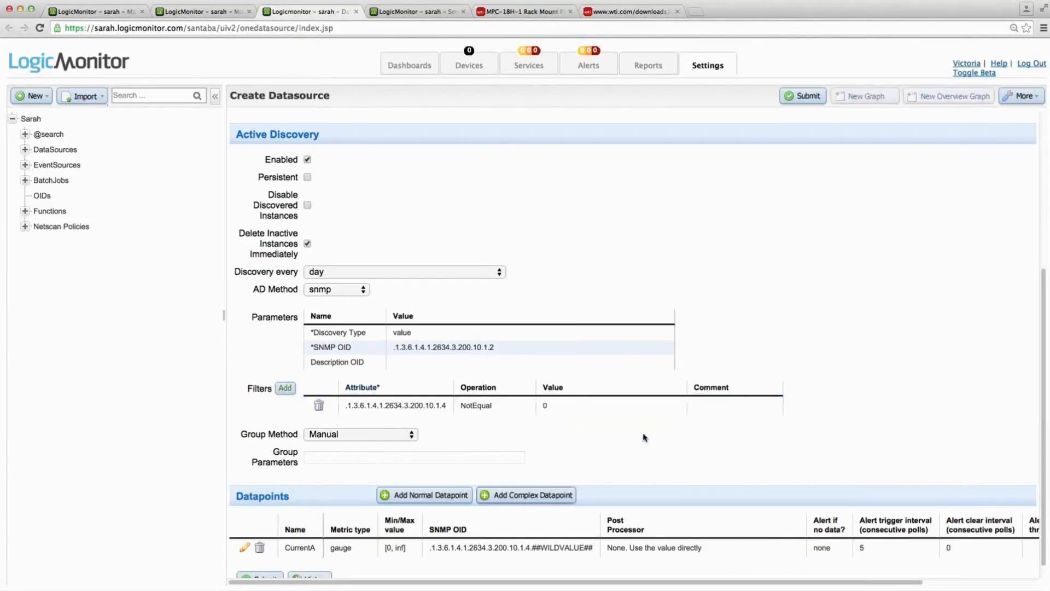
- Add the comment "filter out values of 0" to the first Active Discovery filter
click(742, 405)
text(filter )
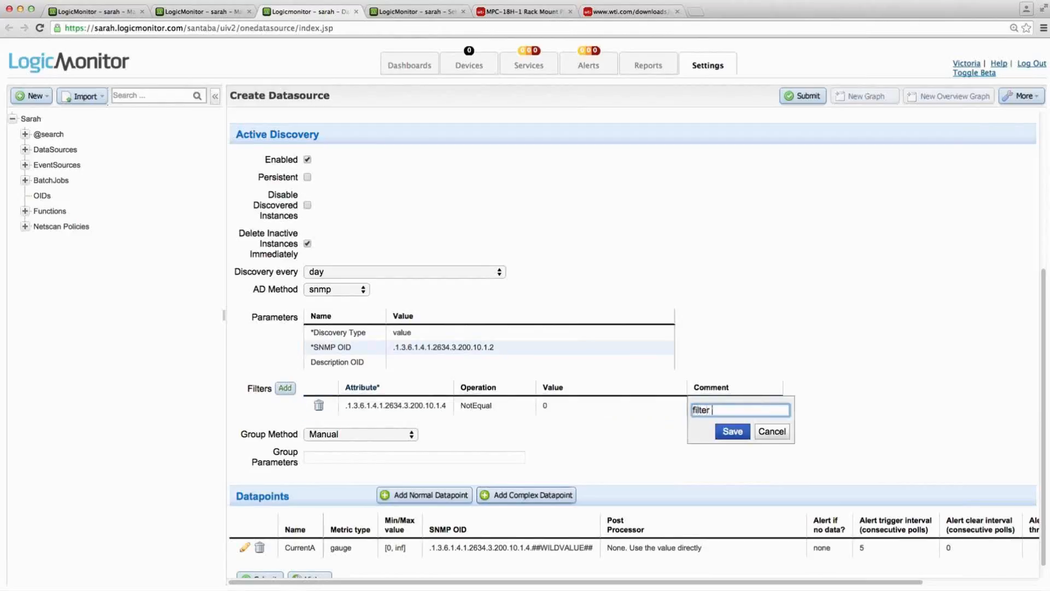
text(out values of 0)
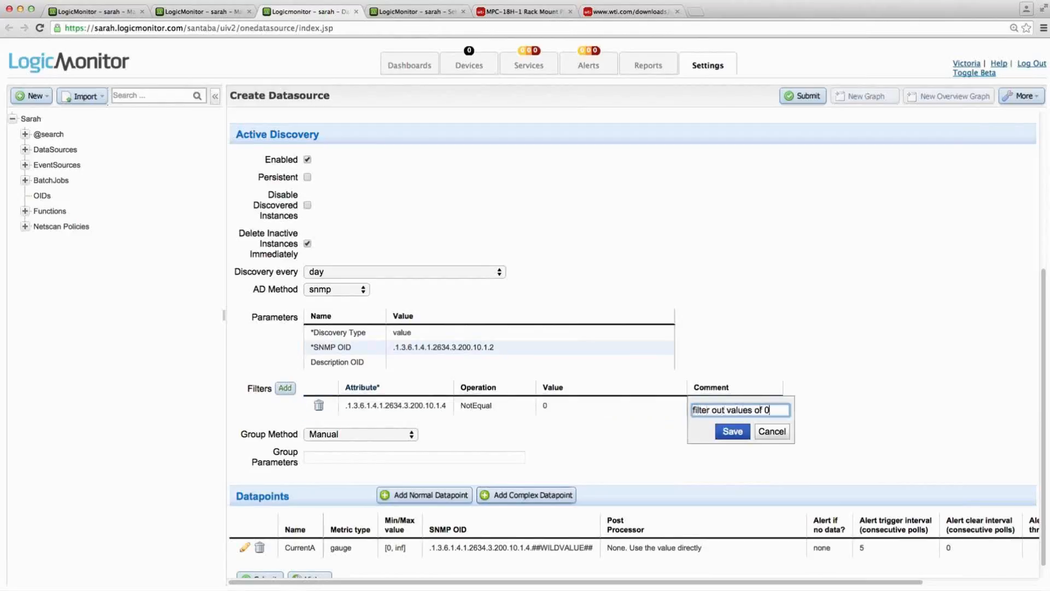
click(733, 432)
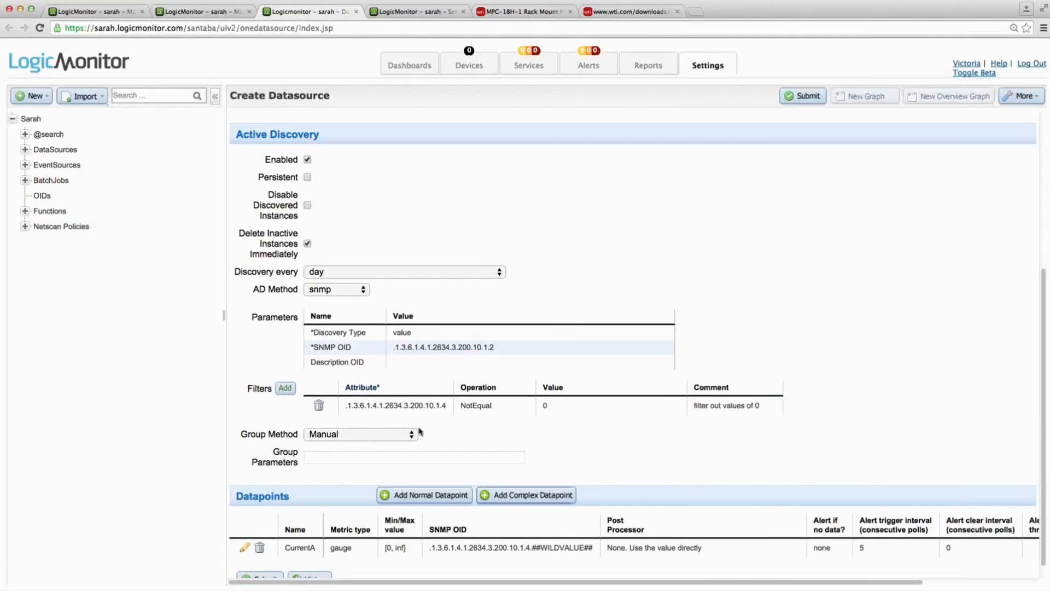
- Add a second Active Discovery filter in LogicMonitor with the environmentUnitCurrentB OID from the MIB browser, .1.3.6.1.4.1.2634.3.200.10.1.7, as its attribute
click(285, 388)
click(384, 424)
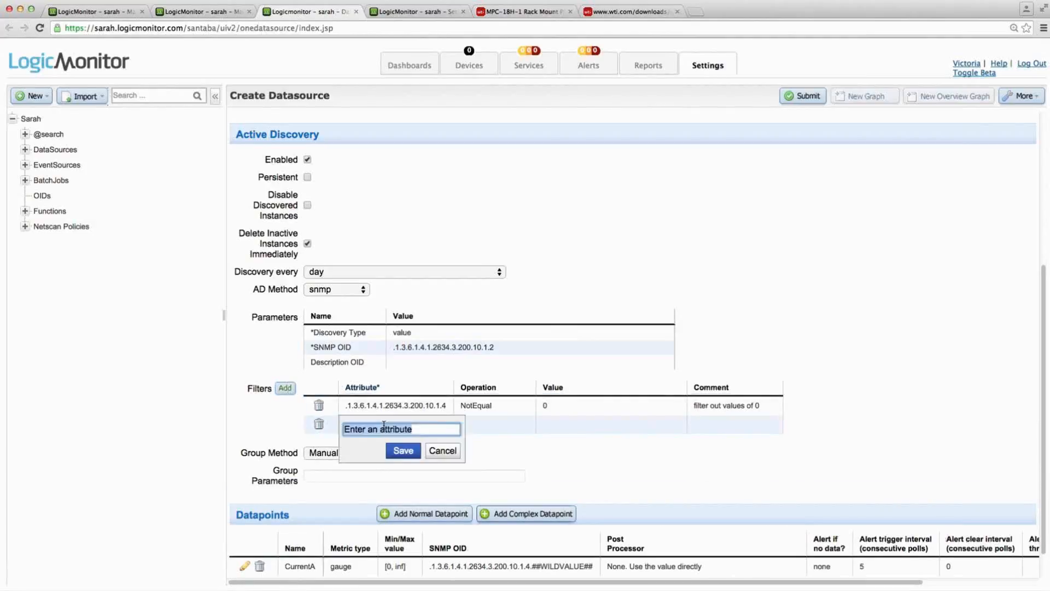
key(super+Tab)
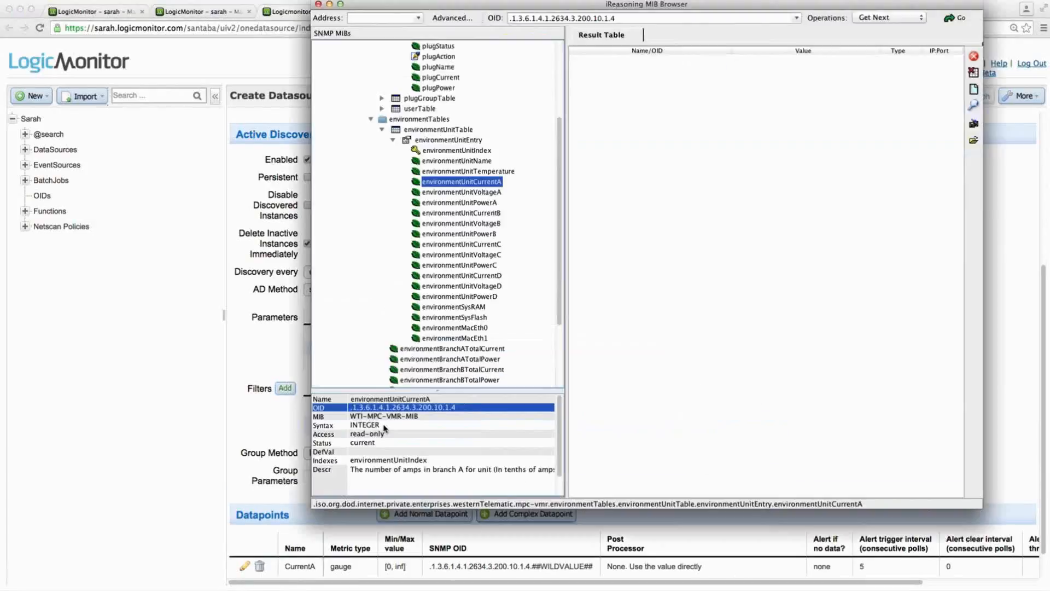
click(454, 214)
right_click(451, 408)
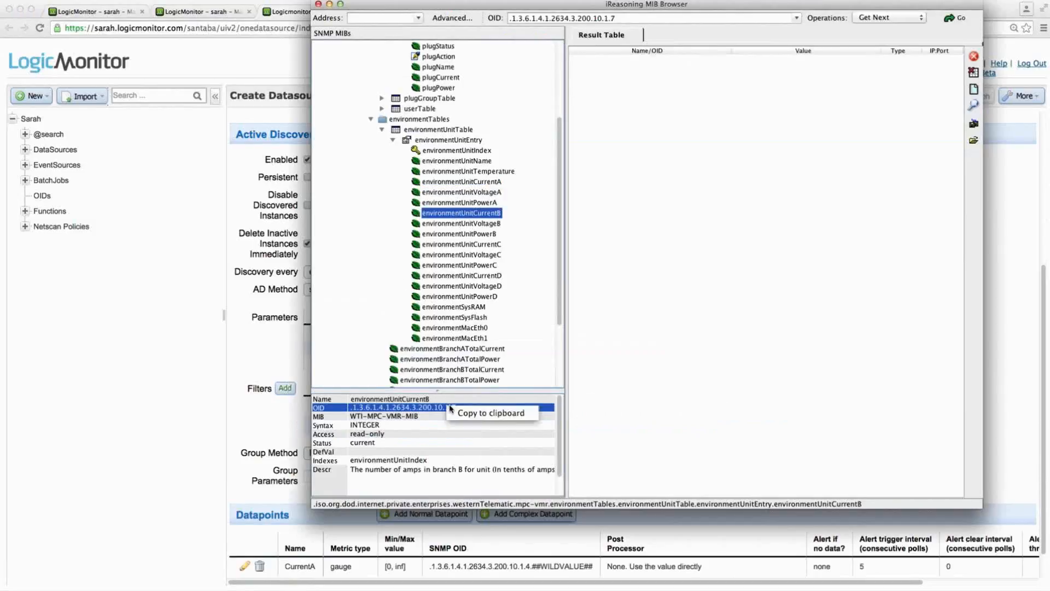
click(455, 414)
key(super+Tab)
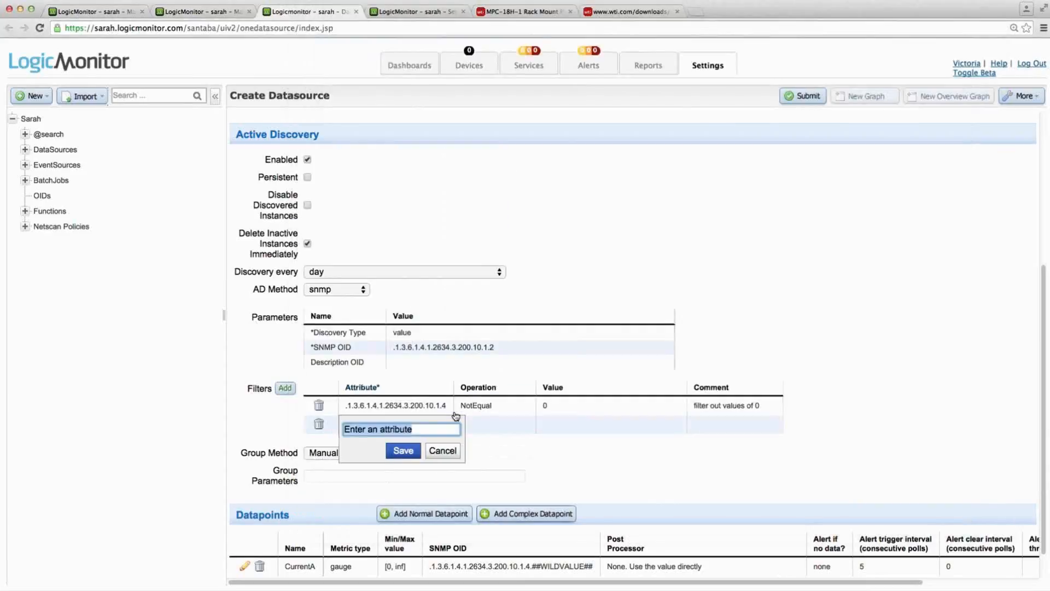
text(.1.3.6.1.4.1.2634.3.200.10.1.7)
click(403, 450)
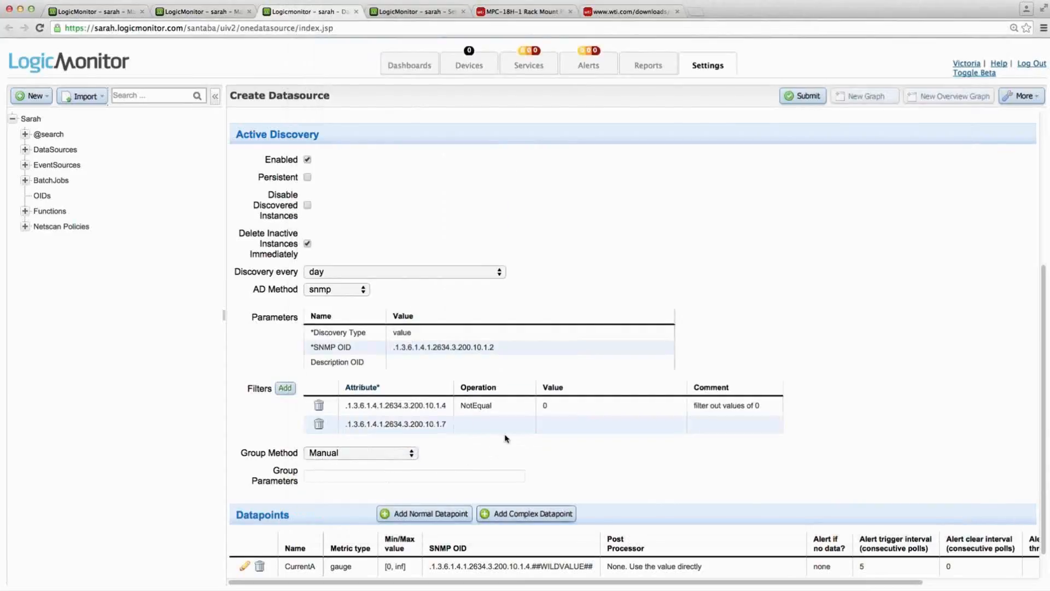
- Set the second filter's operation to NotEqual and its value to 0
click(507, 426)
click(486, 450)
click(561, 427)
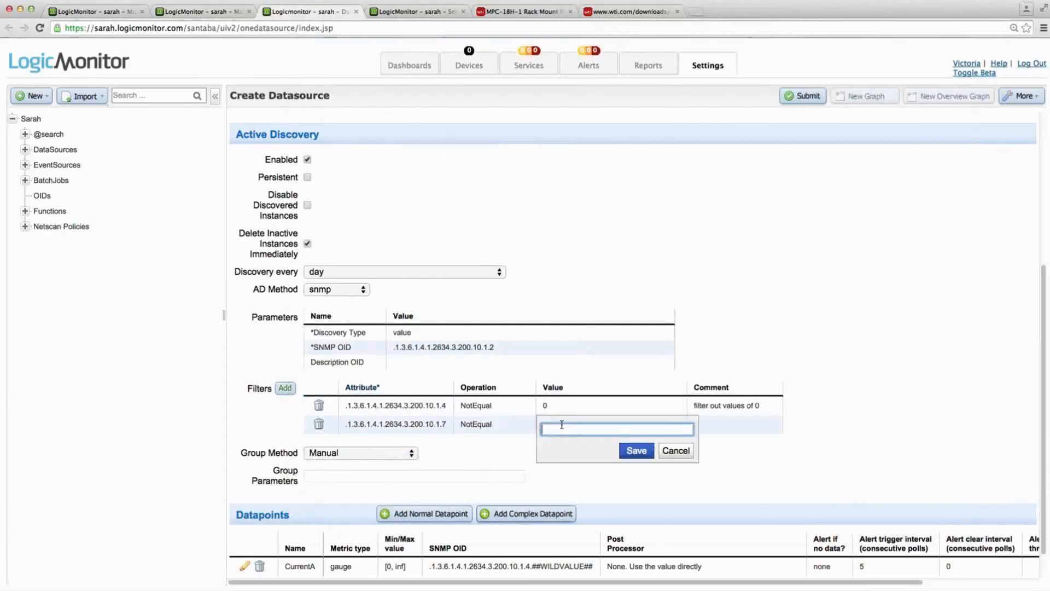
text(0)
click(637, 450)
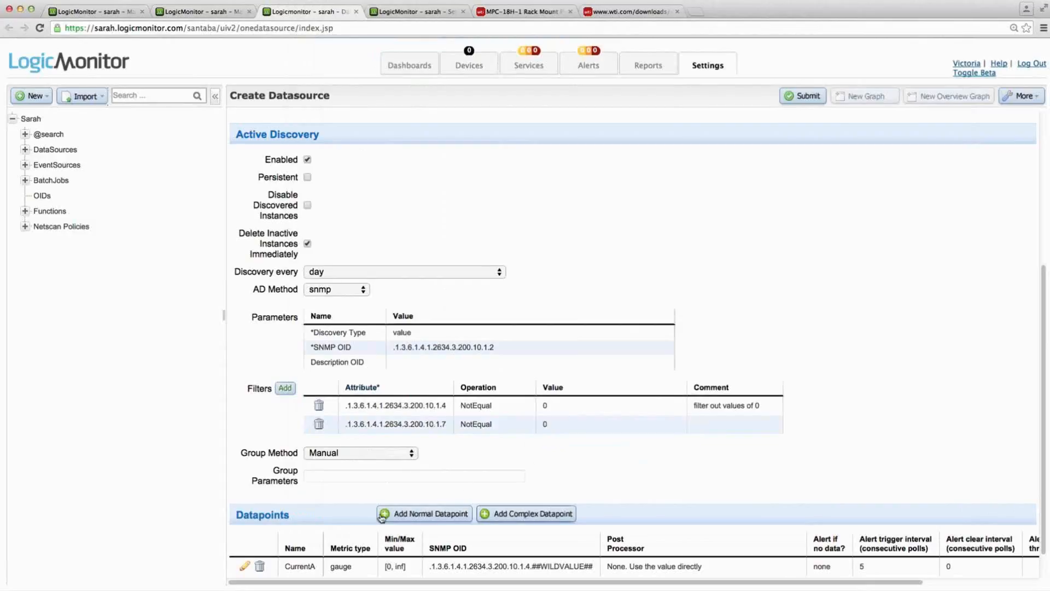
- Add a normal datapoint named CurrentB with OID .1.3.6.1.4.1.2634.3.200.10.1.7.##WILDVALUE## and save it
click(402, 516)
click(492, 157)
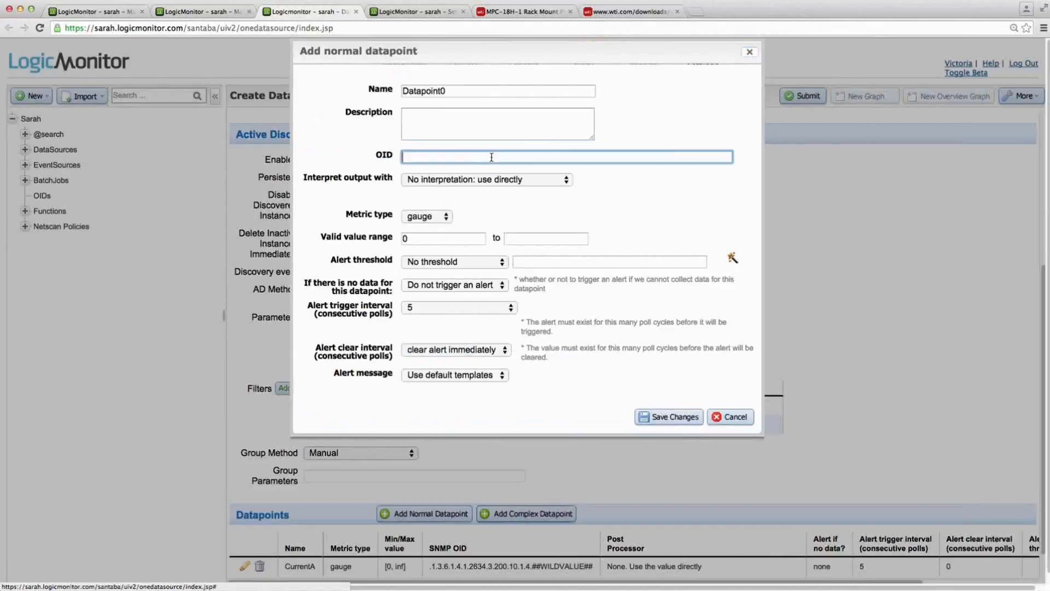
text(.1.3.6.1.4.1.2634.3.200.10.1.7)
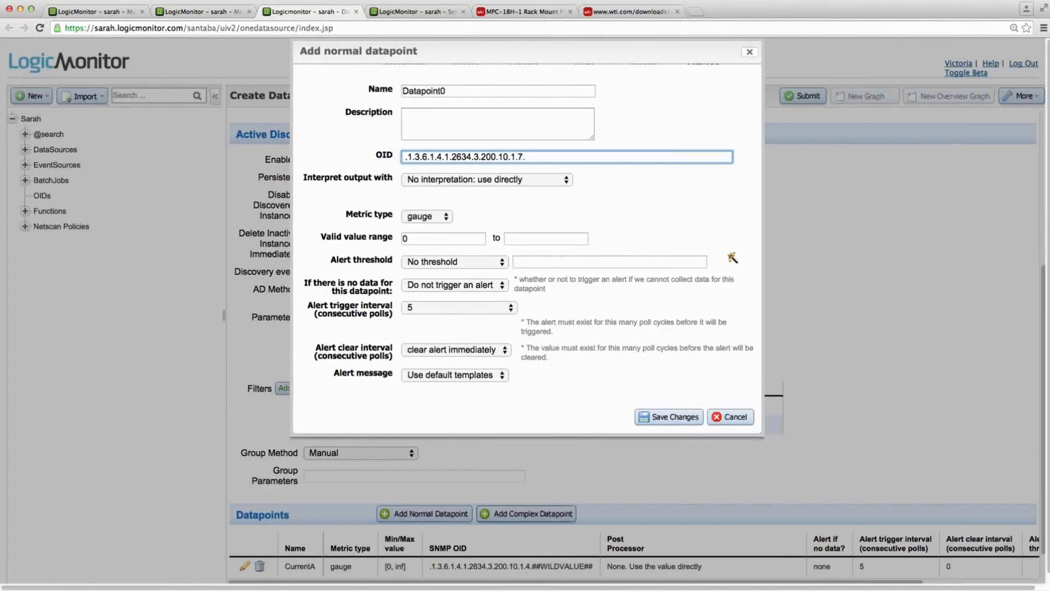
text(##WILDVALUE##)
double_click(467, 92)
text(C)
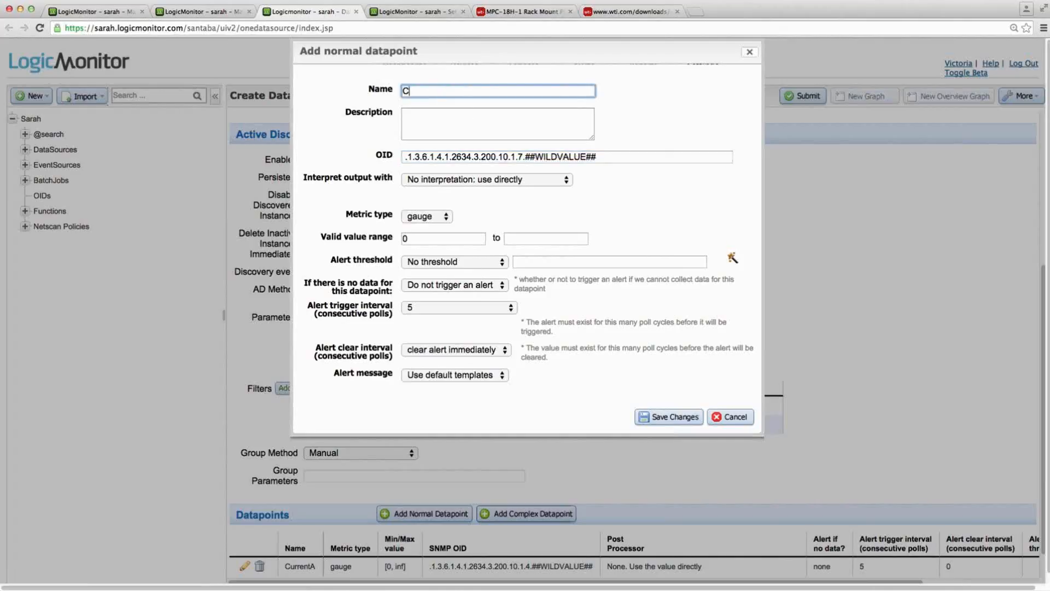
text(urrentB)
click(652, 417)
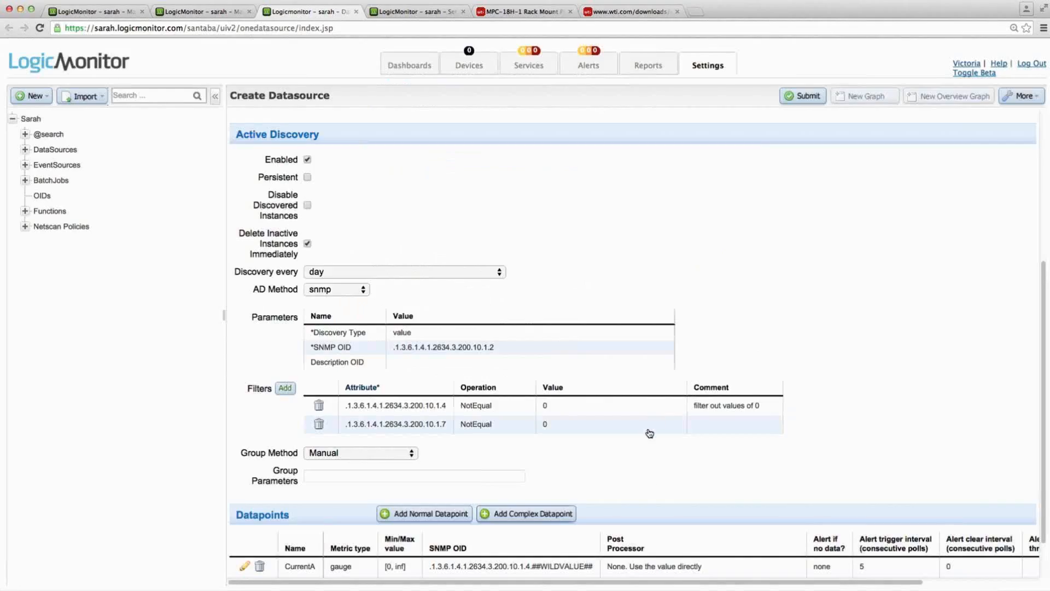
- Submit the WTIPDU_Current datasource with its two filters and two datapoints
scroll(649, 479, down, 1)
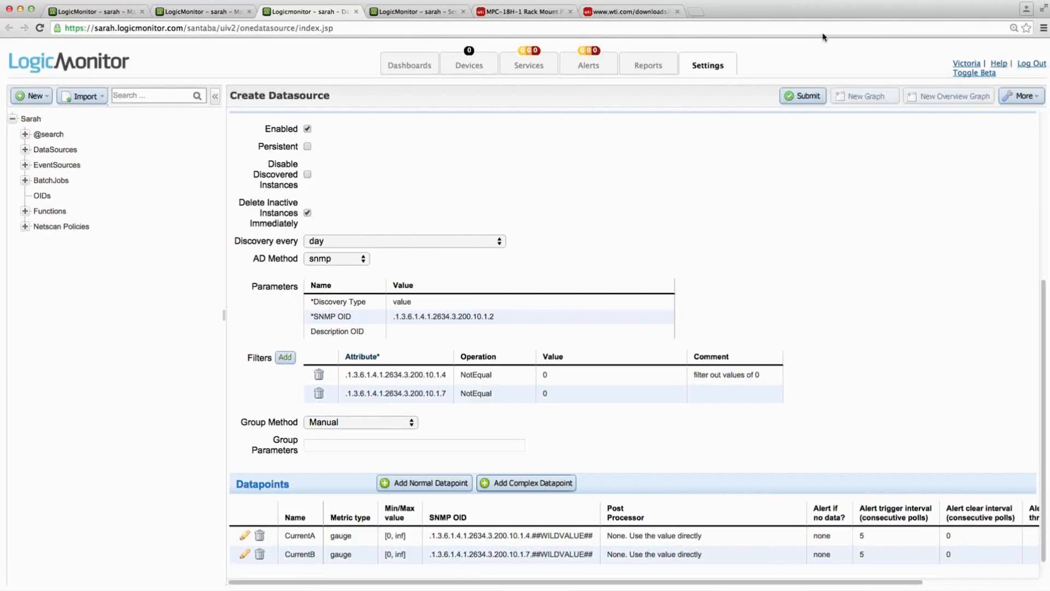
click(807, 103)
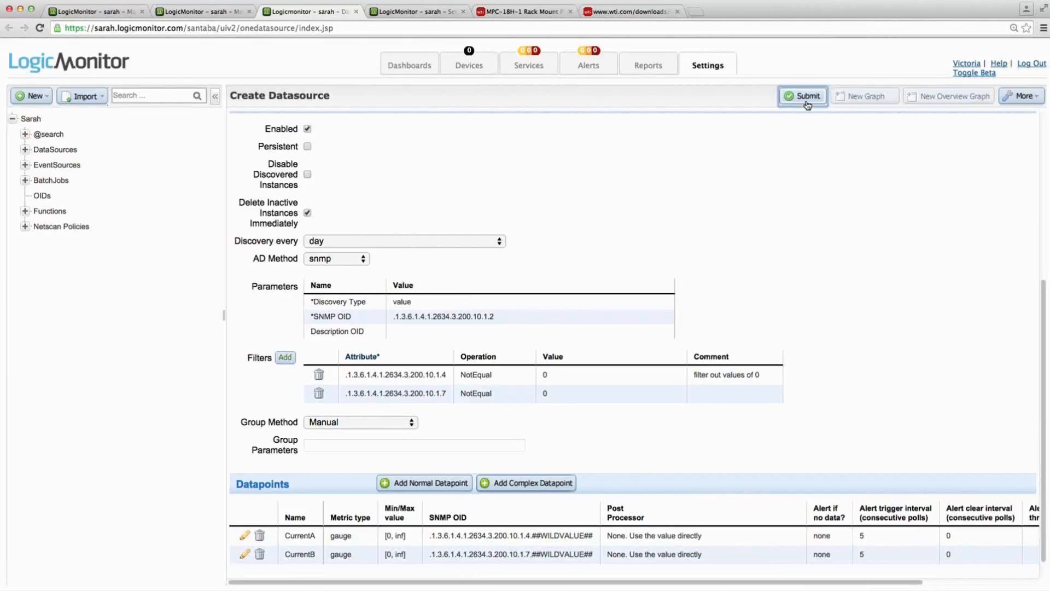
click(609, 194)
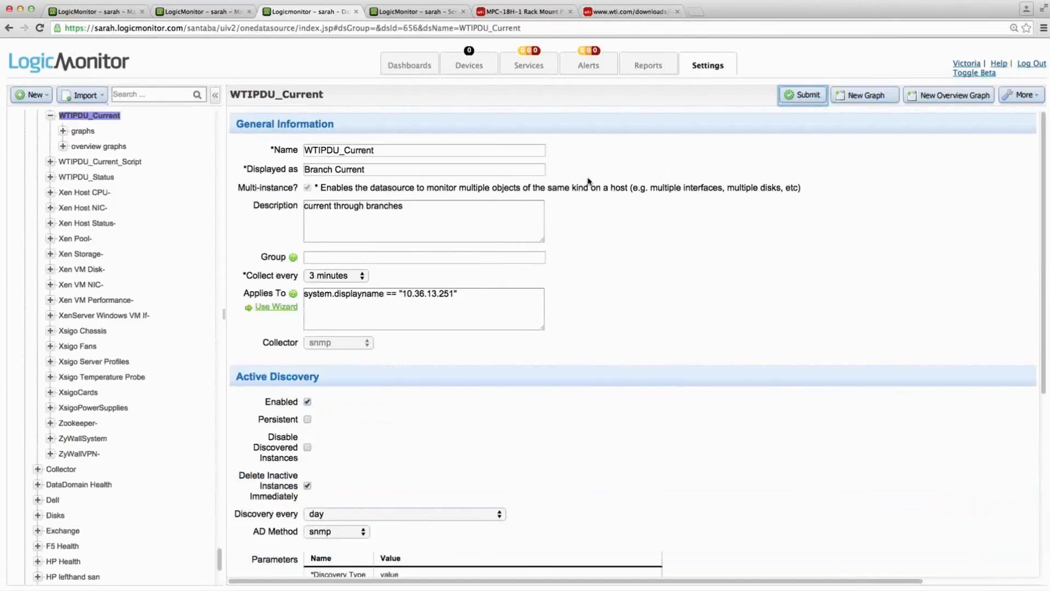
- Start a new datasource and name it WTIPDU_Temp
click(45, 102)
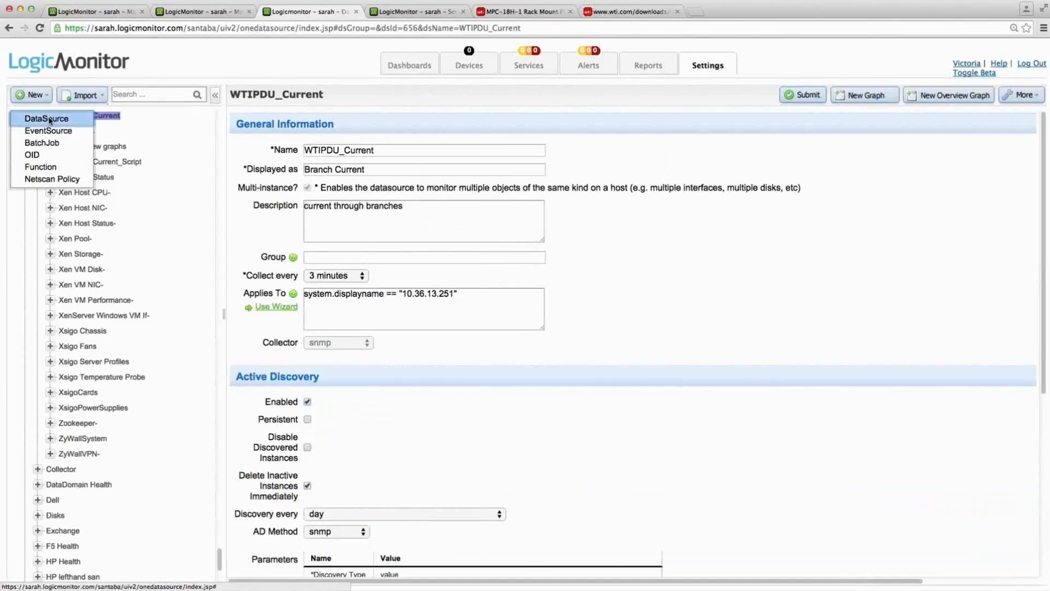
click(49, 118)
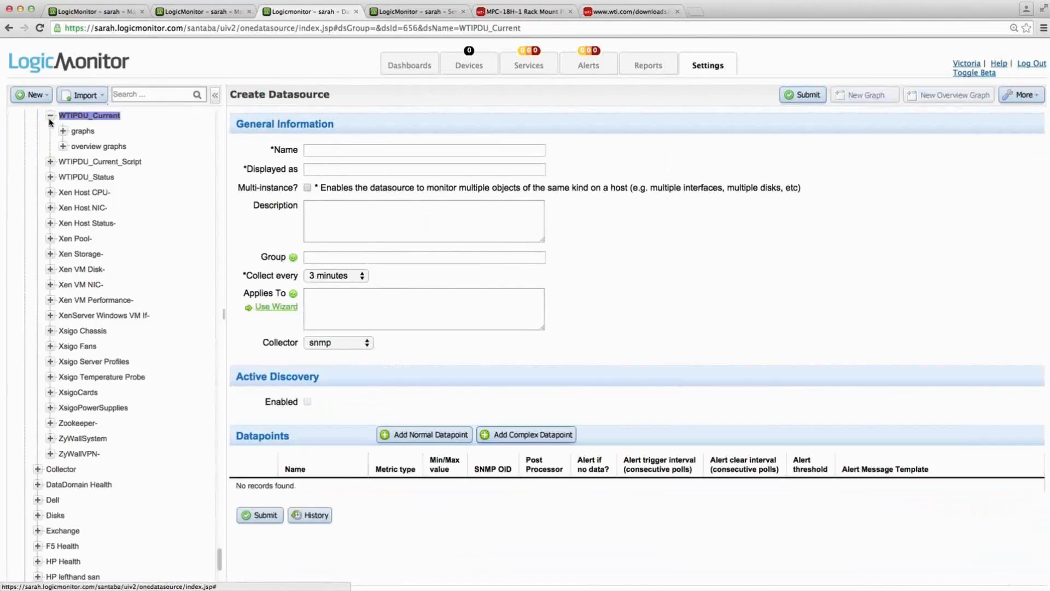
click(325, 150)
text(WTIPDU_Temp)
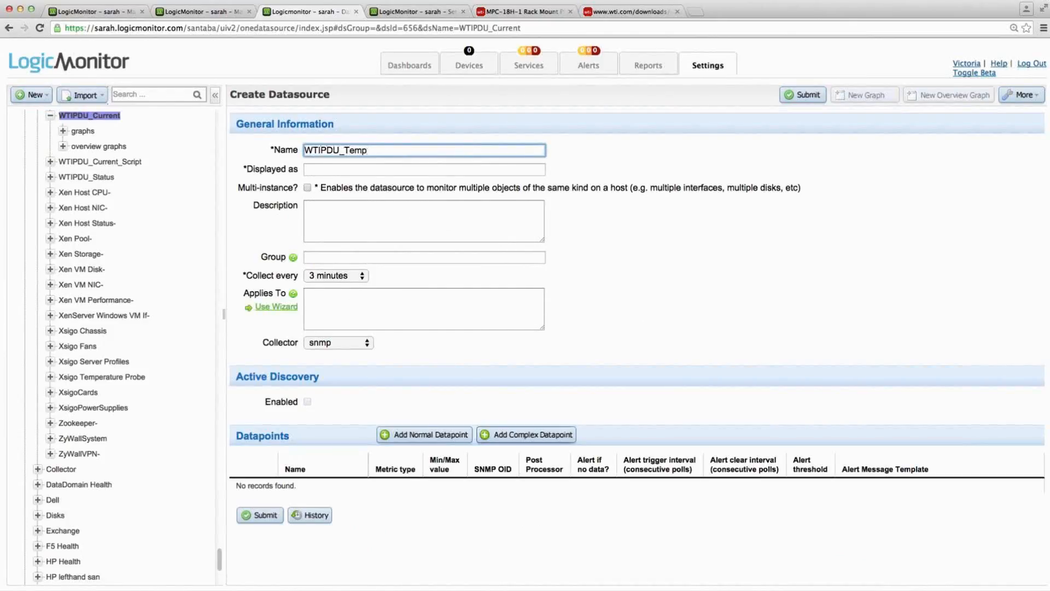
- Set the datasource's displayed name to Temperature and make it multi-instance
click(318, 174)
text(TIPDU_TempT)
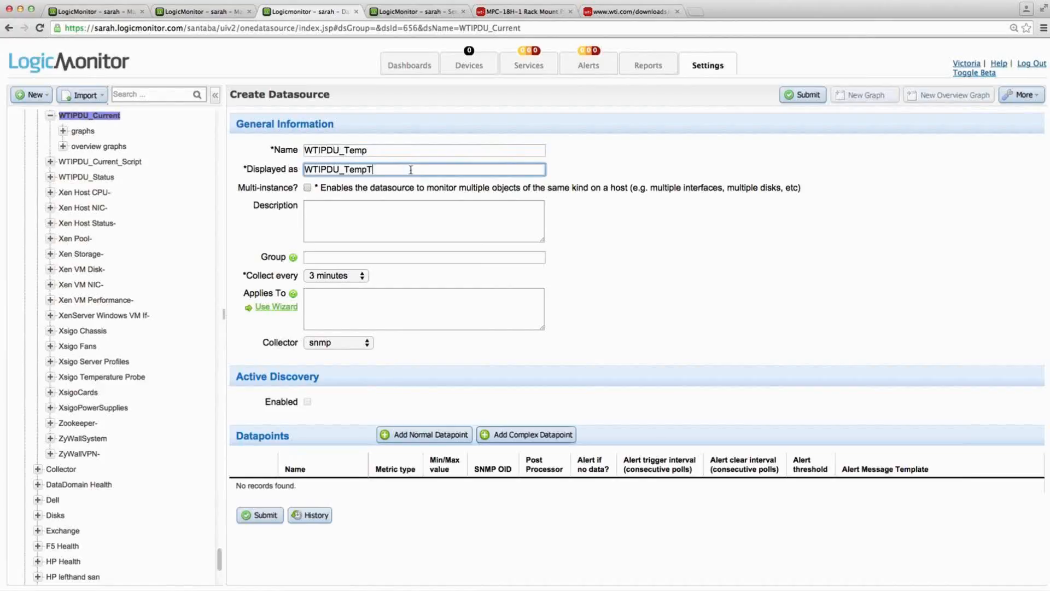
key(super+a)
text(Temperature)
click(307, 188)
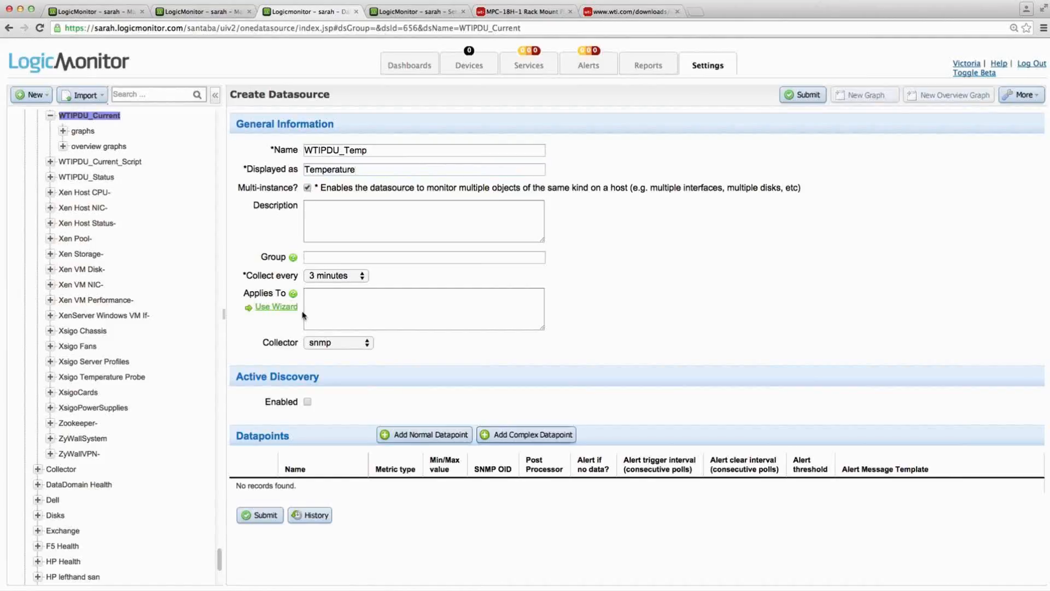
- Look up the environmentUnitTemperature object in the iReasoning MIB Browser and return to the datasource form
key(super+Tab)
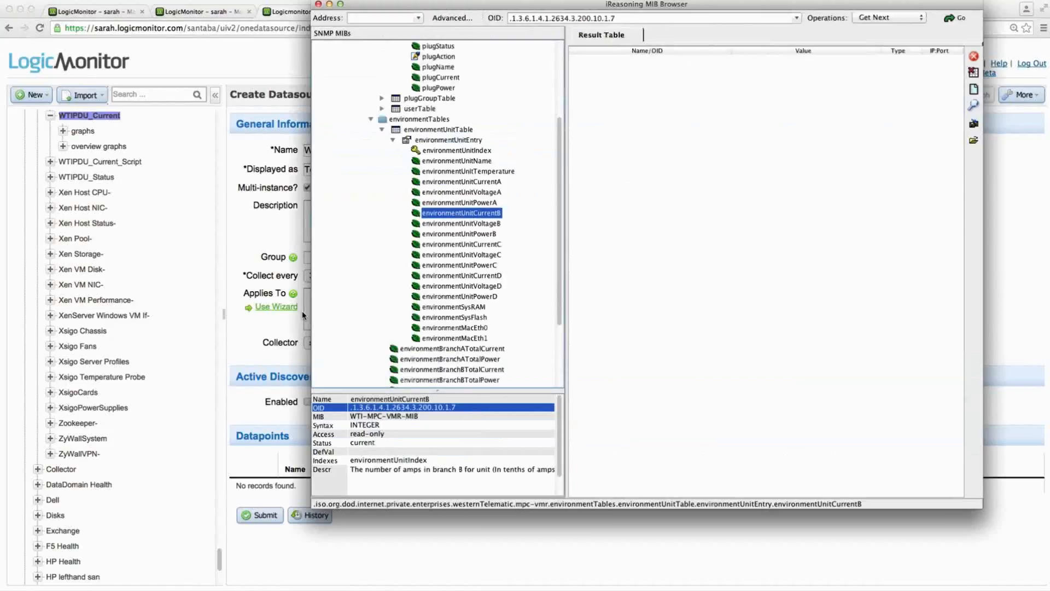
click(475, 172)
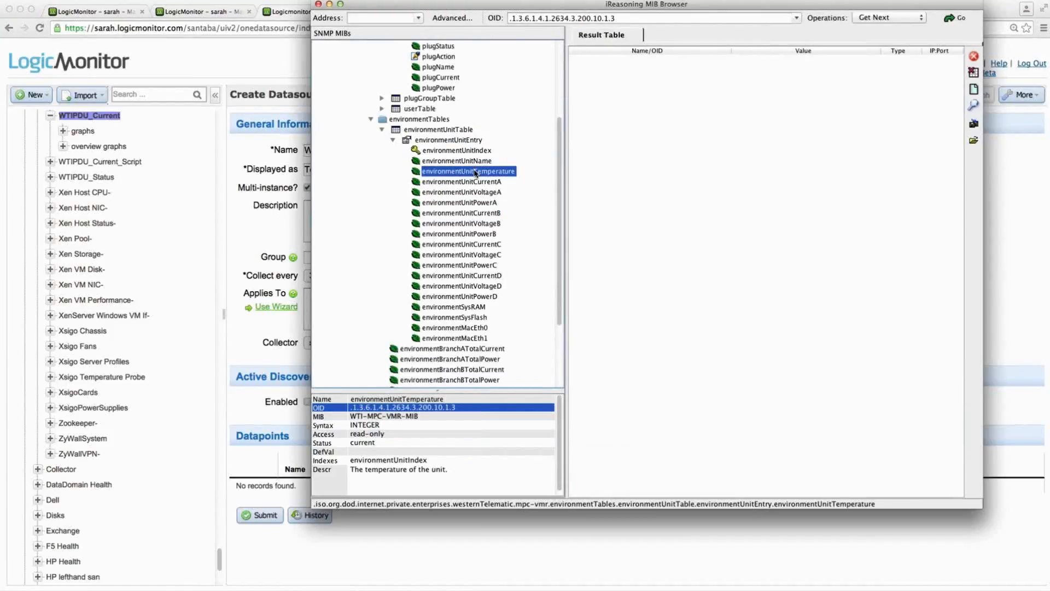
key(super+Tab)
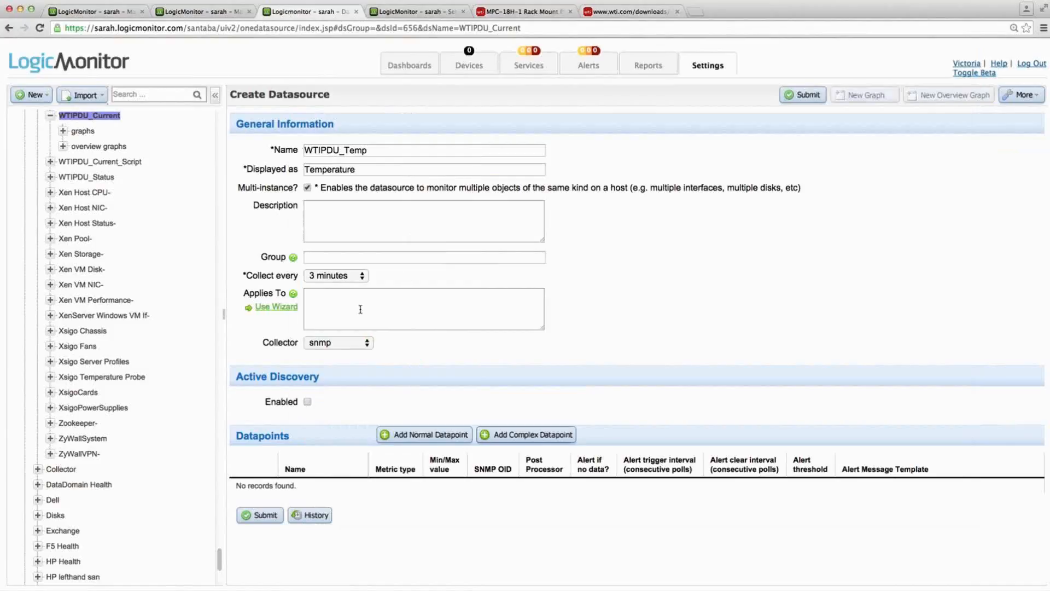
- Apply the datasource to host 10.36.13.251 with the AppliesTo Wizard
click(279, 307)
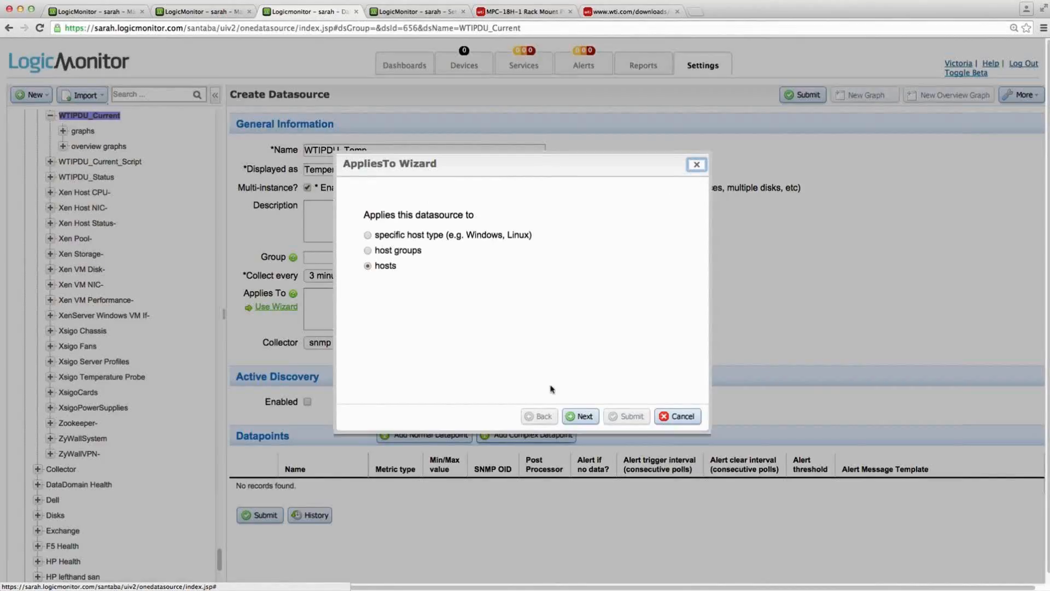
click(576, 417)
click(374, 293)
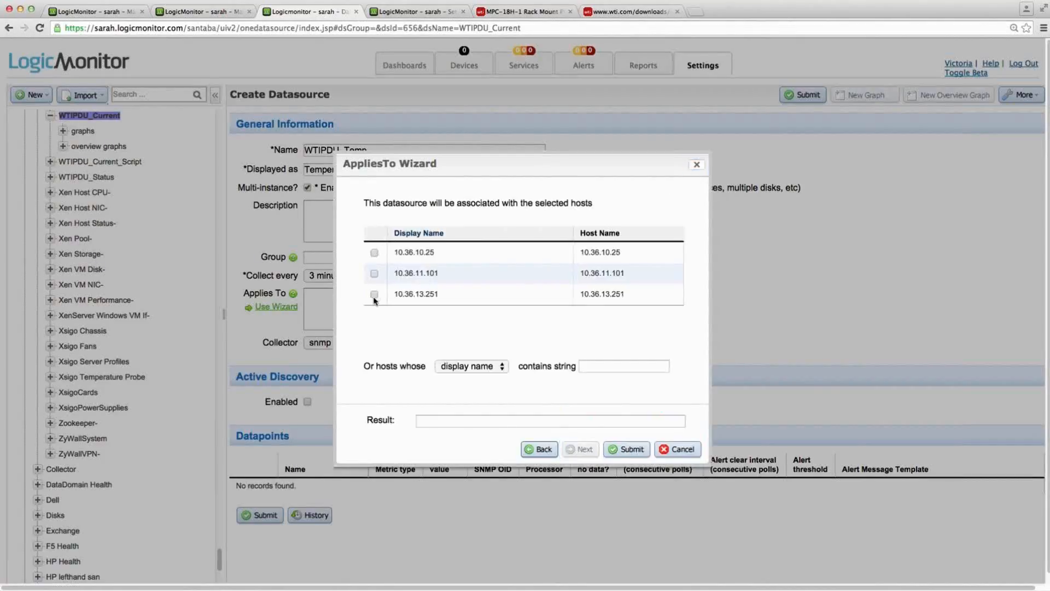
click(629, 449)
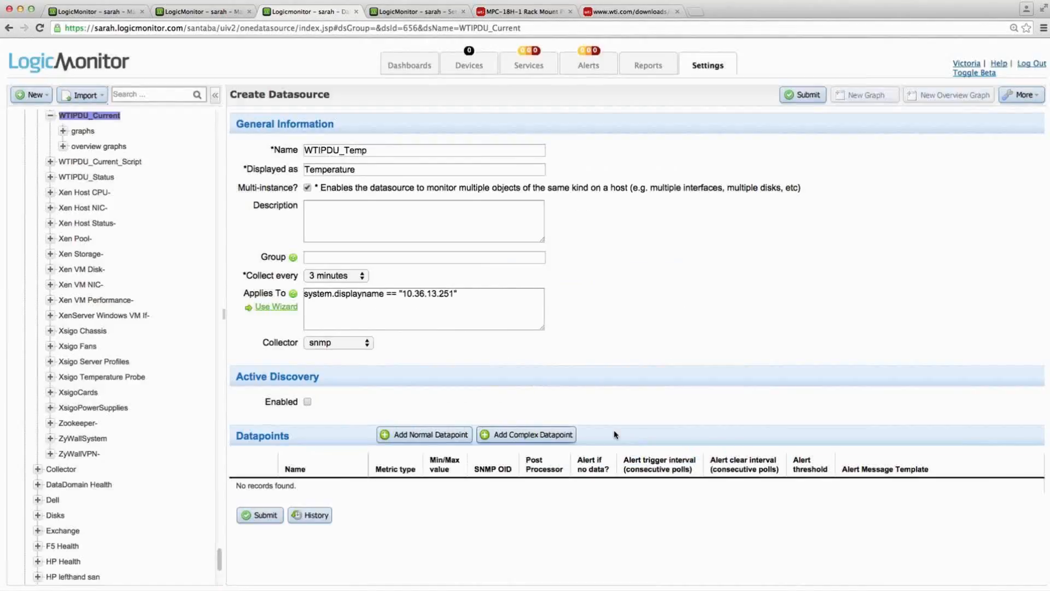
- Enable Active Discovery and set its SNMP OID to environmentUnitName's .1.3.6.1.4.1.2634.3.200.10.1.2, copied from the iReasoning MIB Browser
click(308, 402)
scroll(402, 407, down, 5)
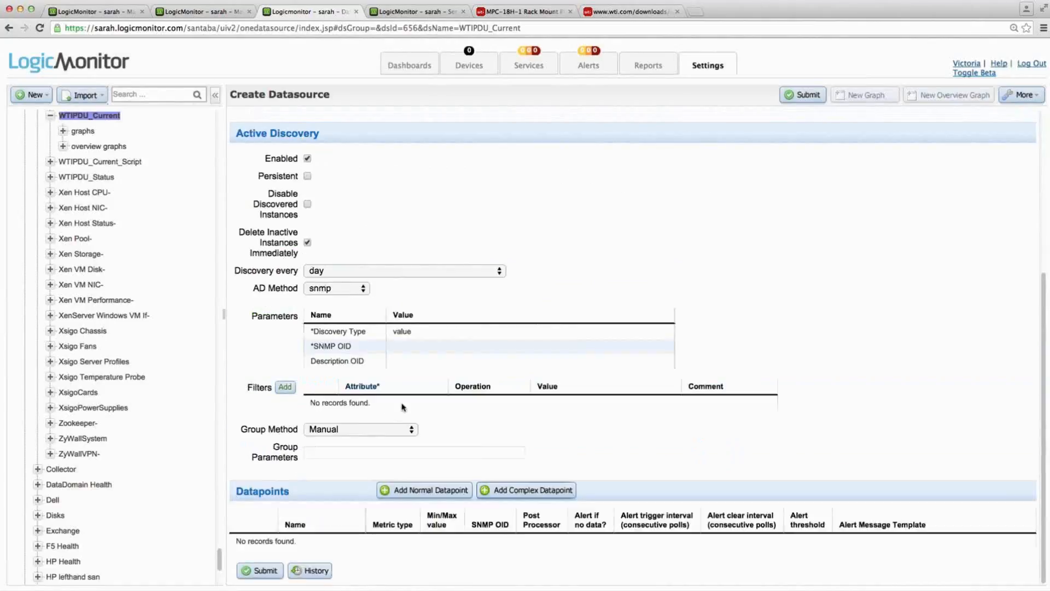
key(super+Tab)
click(465, 161)
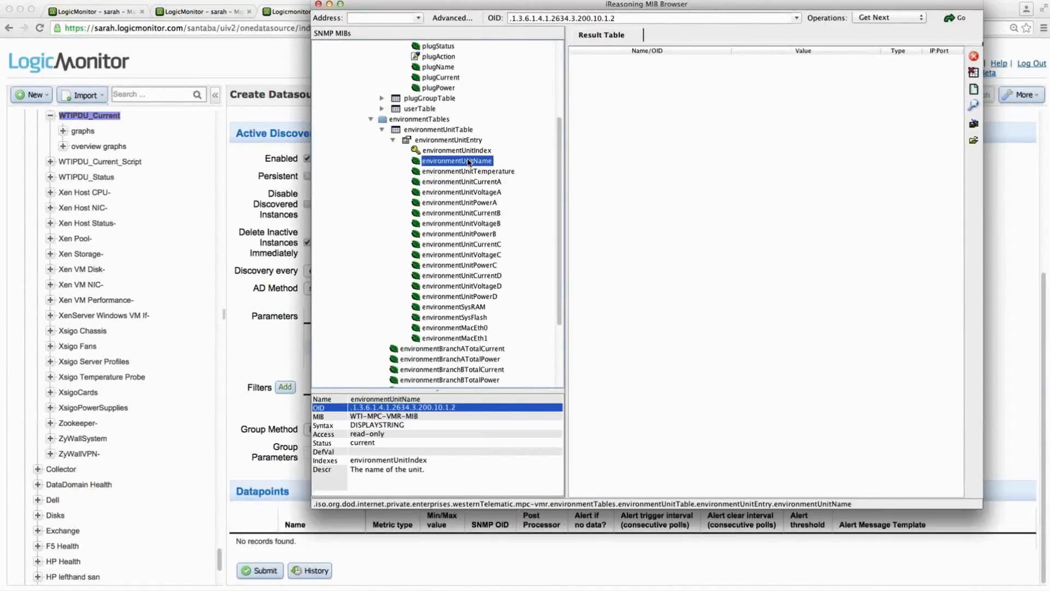
right_click(442, 408)
click(465, 412)
key(super+Tab)
click(436, 345)
text(.1.3.6.1.4.1.2634.3.200.10.1.2)
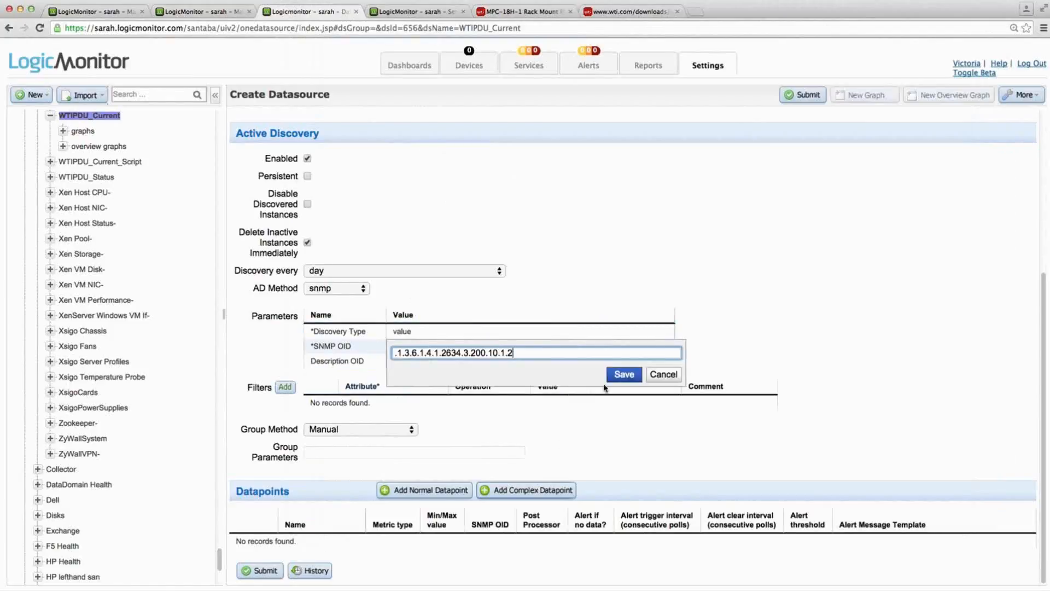
click(622, 375)
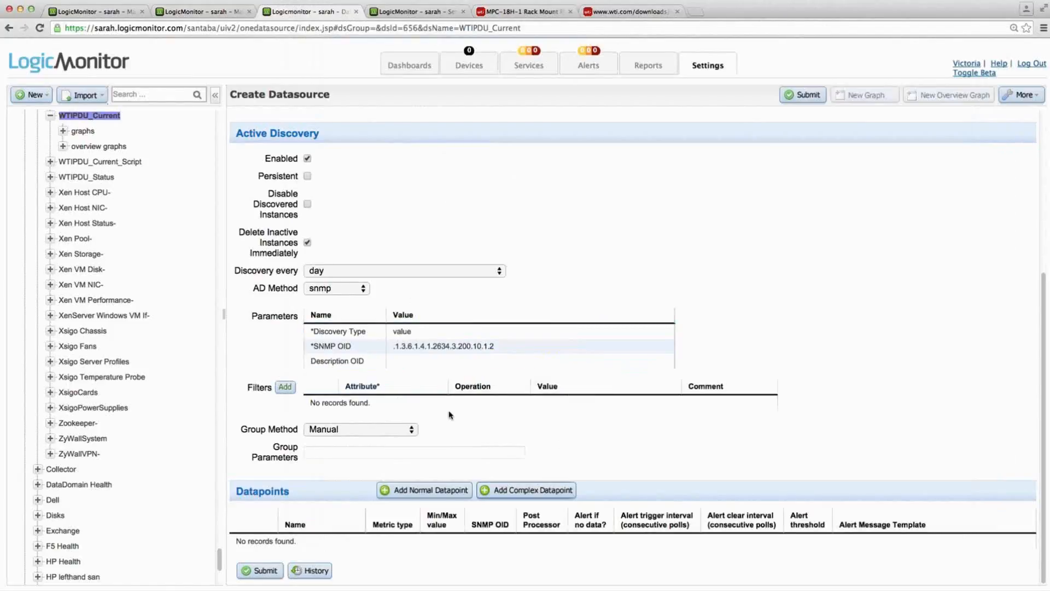
- Add a normal datapoint named Temperature with the description "The temperature of the unit." copied from the iReasoning MIB Browser
click(429, 492)
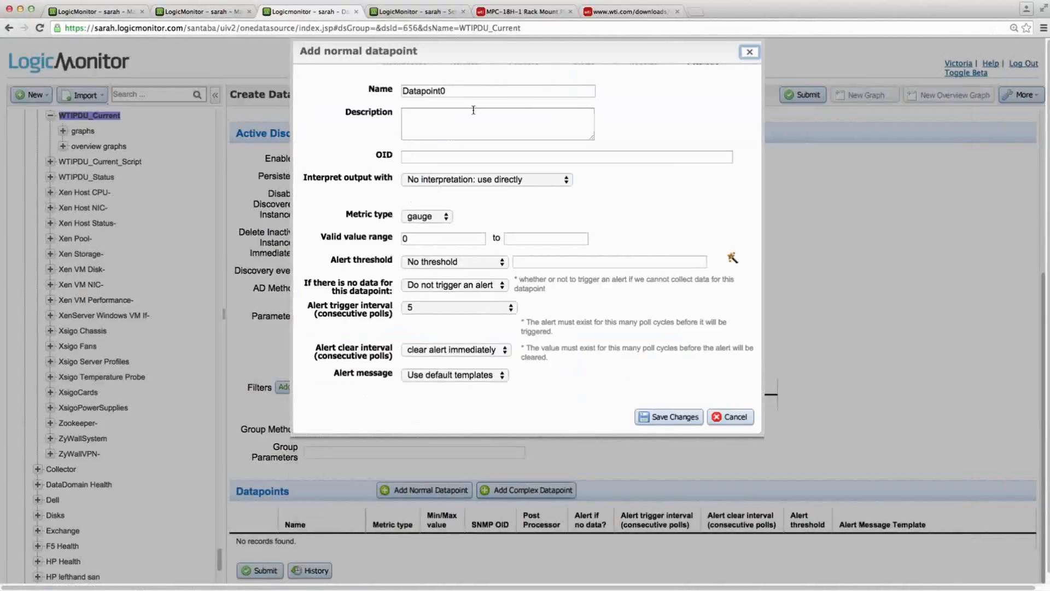
double_click(469, 92)
text(Te)
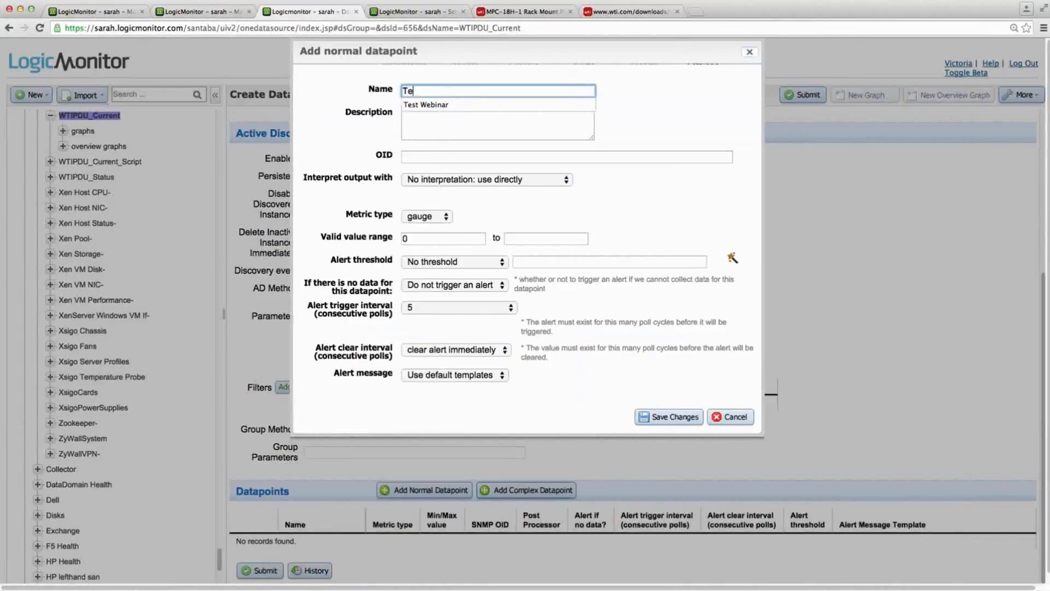
text(mperature)
key(super+Tab)
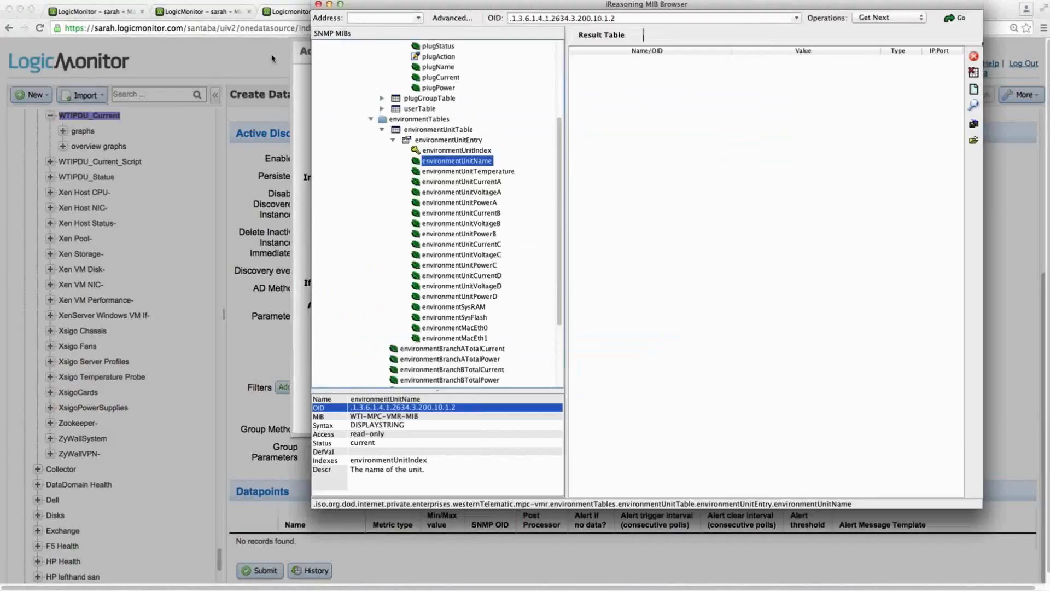
click(445, 173)
drag(451, 479, 350, 466)
key(super+c)
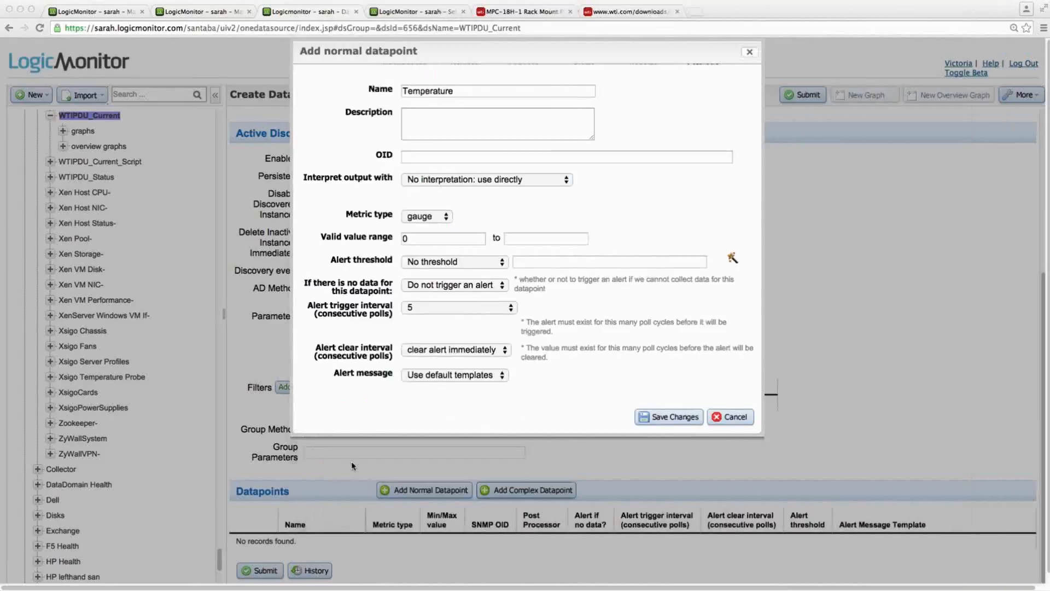
key(super+Tab)
click(507, 116)
key(super+v)
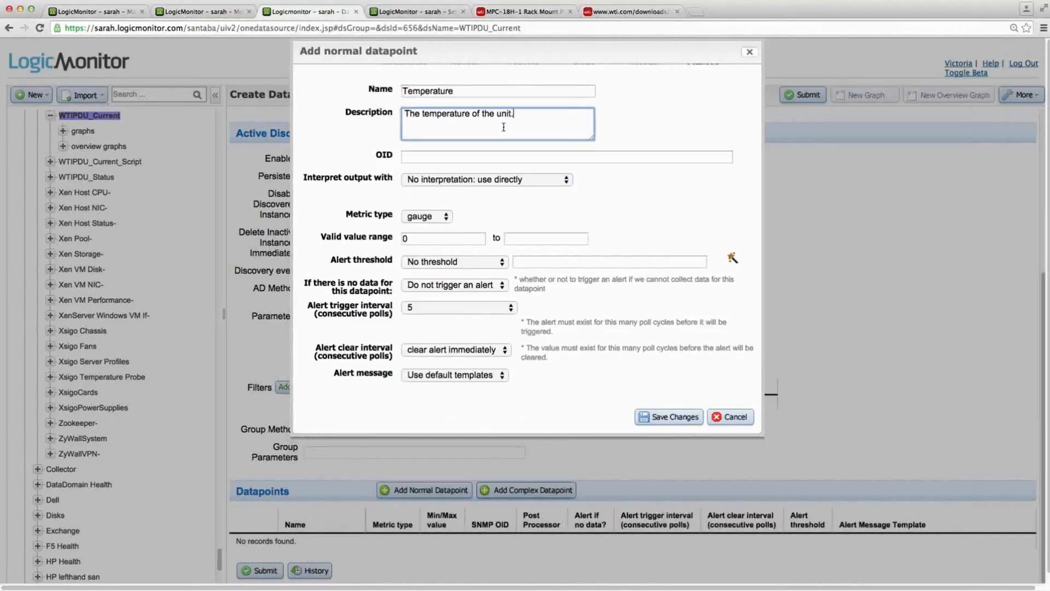
- Set the datapoint's OID to .1.3.6.1.4.1.2634.3.200.10.1.3.##WILDVALUE## using environmentUnitTemperature's OID from the iReasoning MIB Browser, and save the datapoint
key(super+Tab)
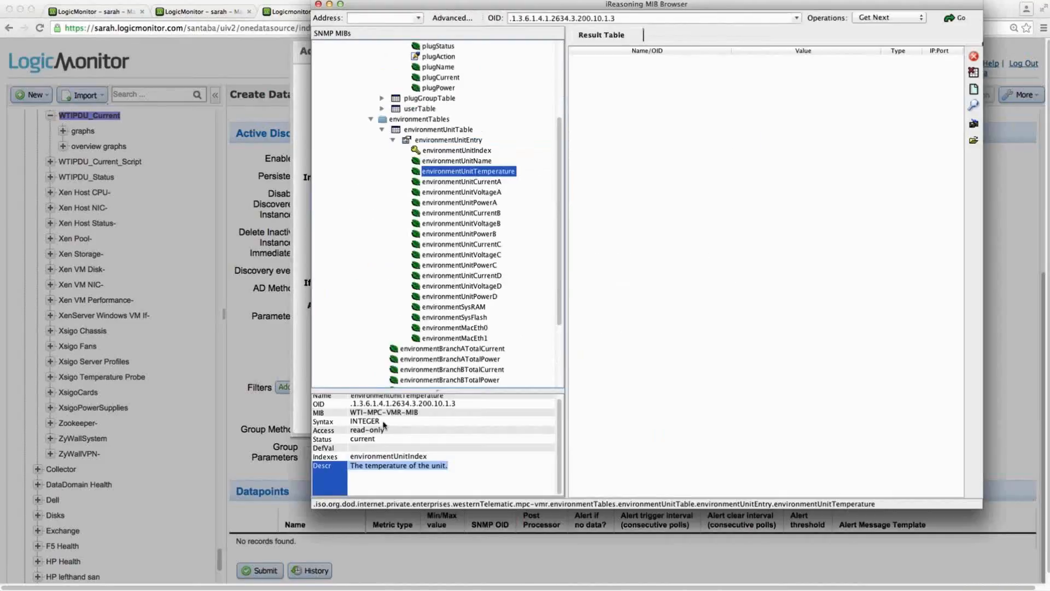
click(323, 409)
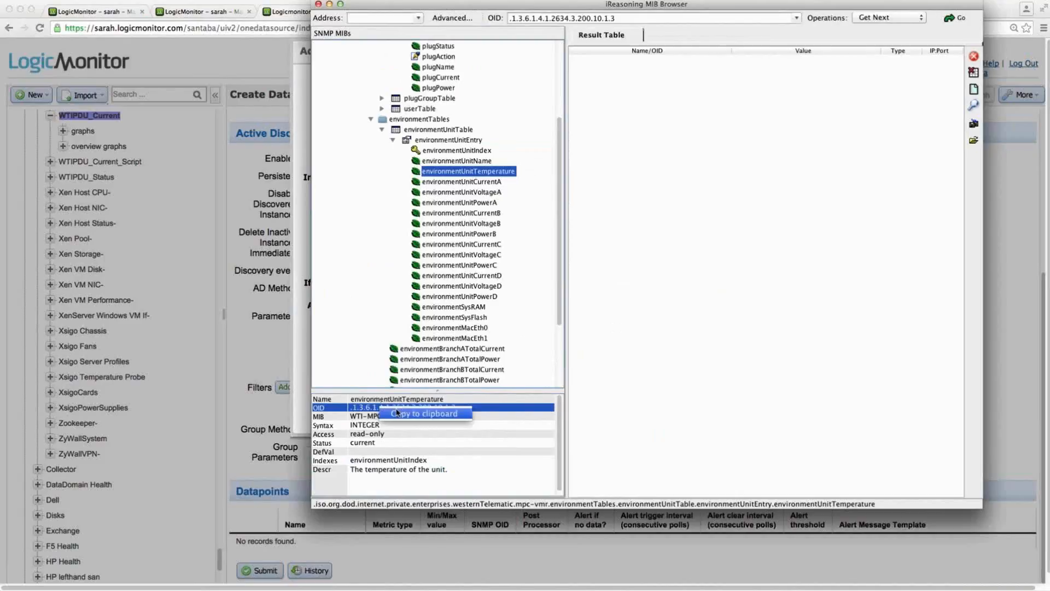
key(super+Tab)
click(414, 155)
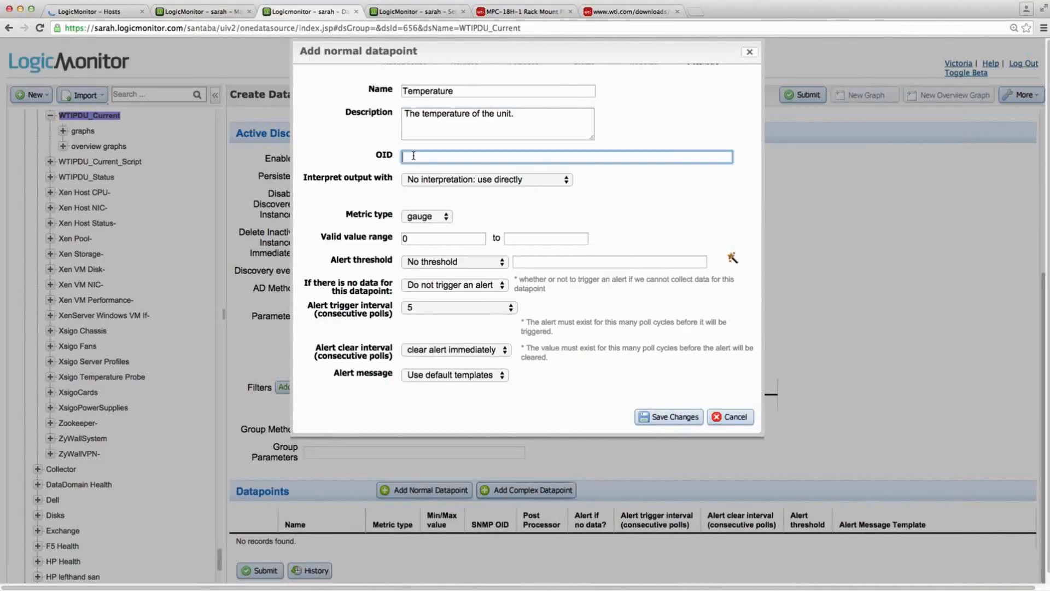
text(.1.3.6.1.4.1.2634.3.200.10.1.3)
text(.)
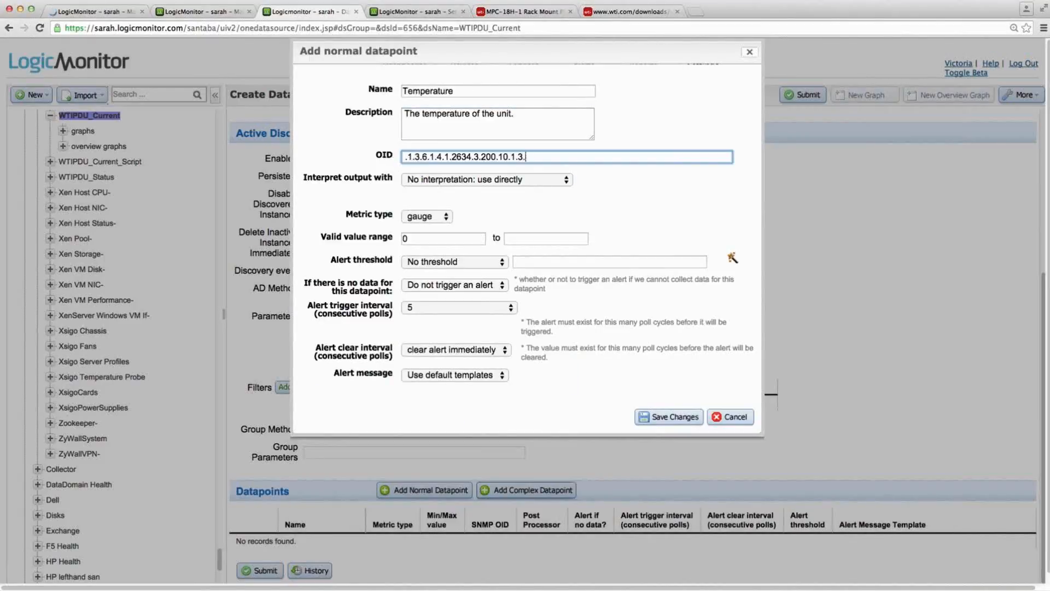
text(##WILDVALUE#)
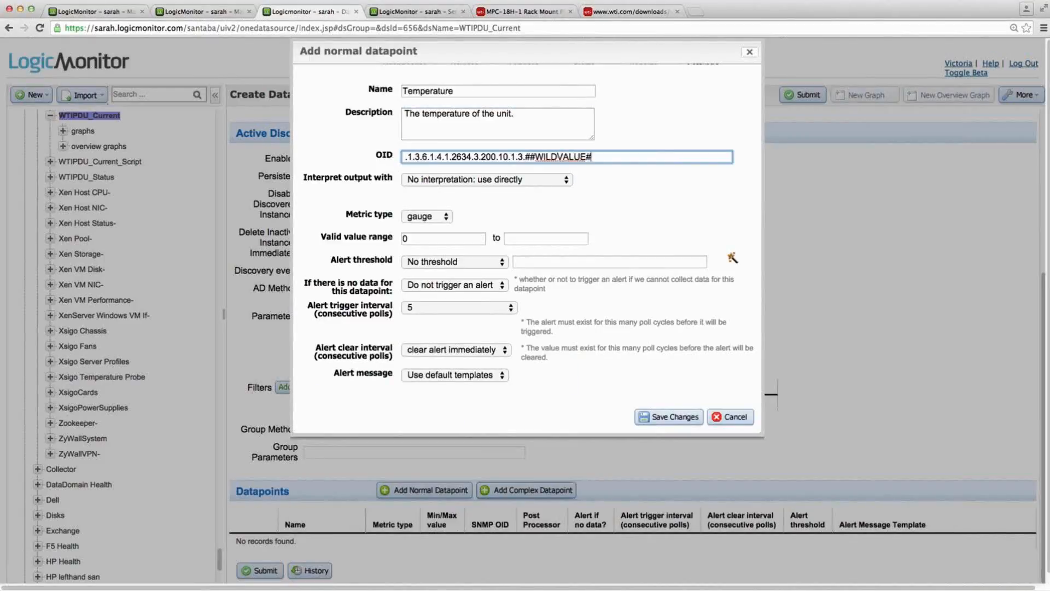
text(#)
click(658, 417)
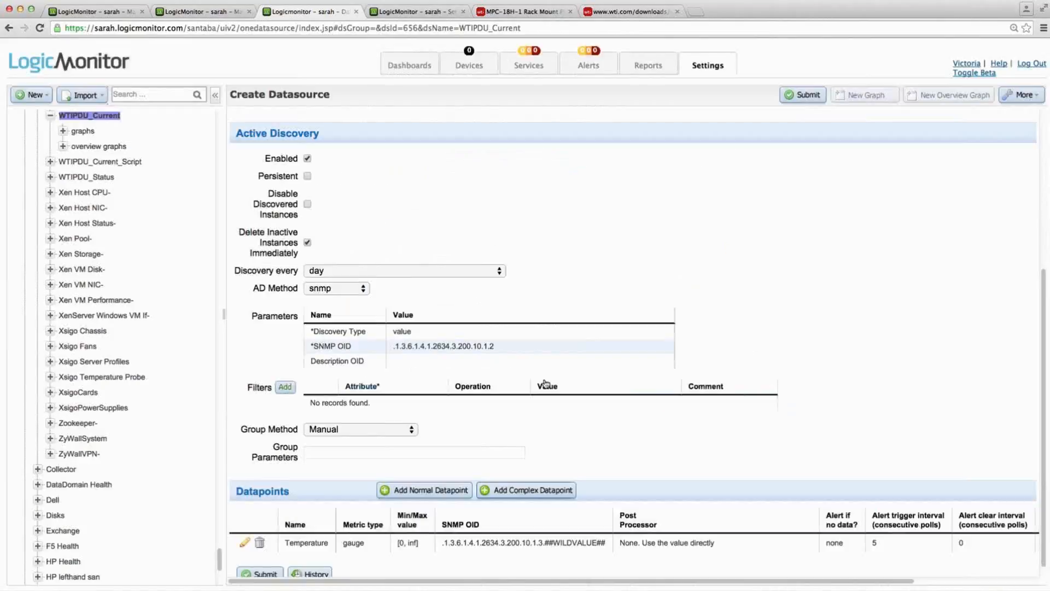
click(282, 390)
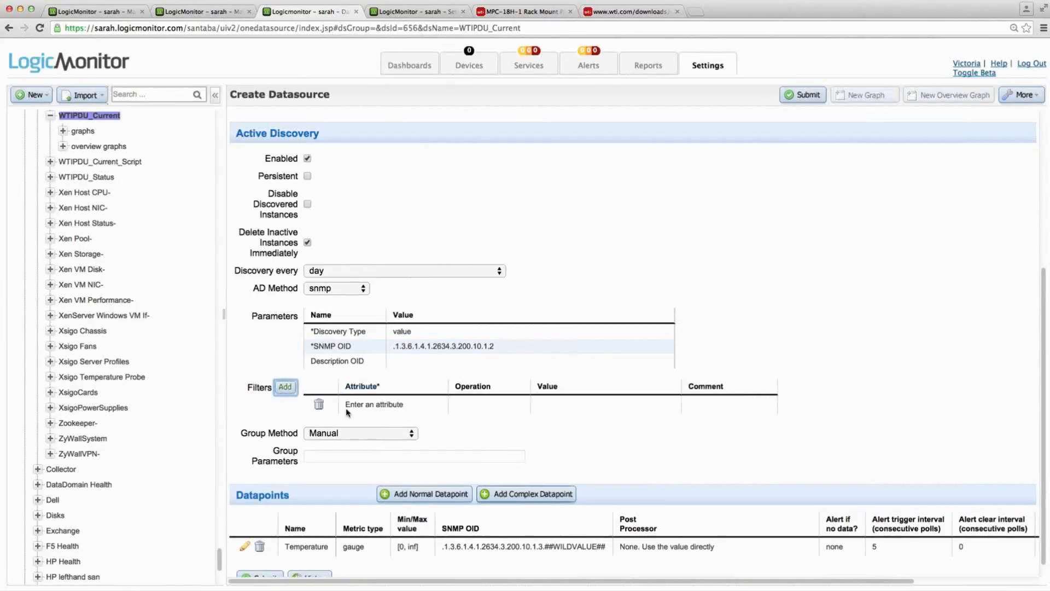
click(376, 402)
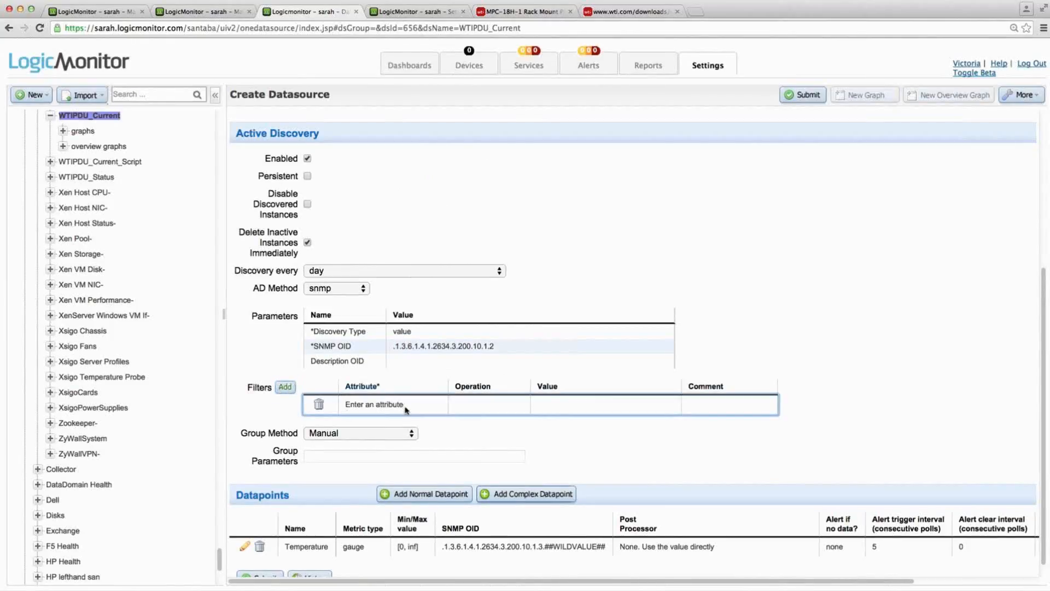
click(314, 405)
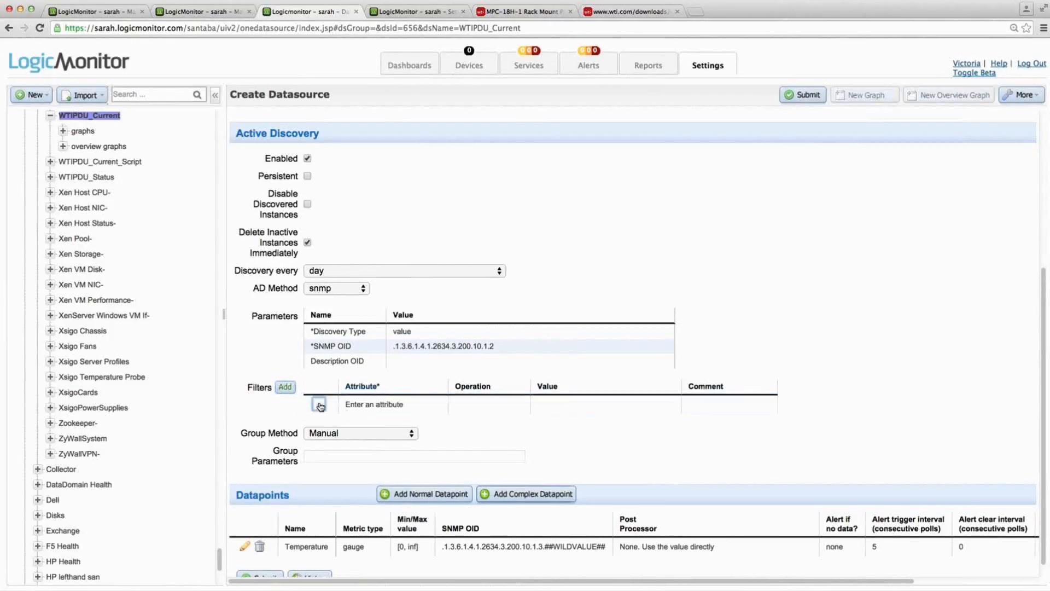
click(285, 389)
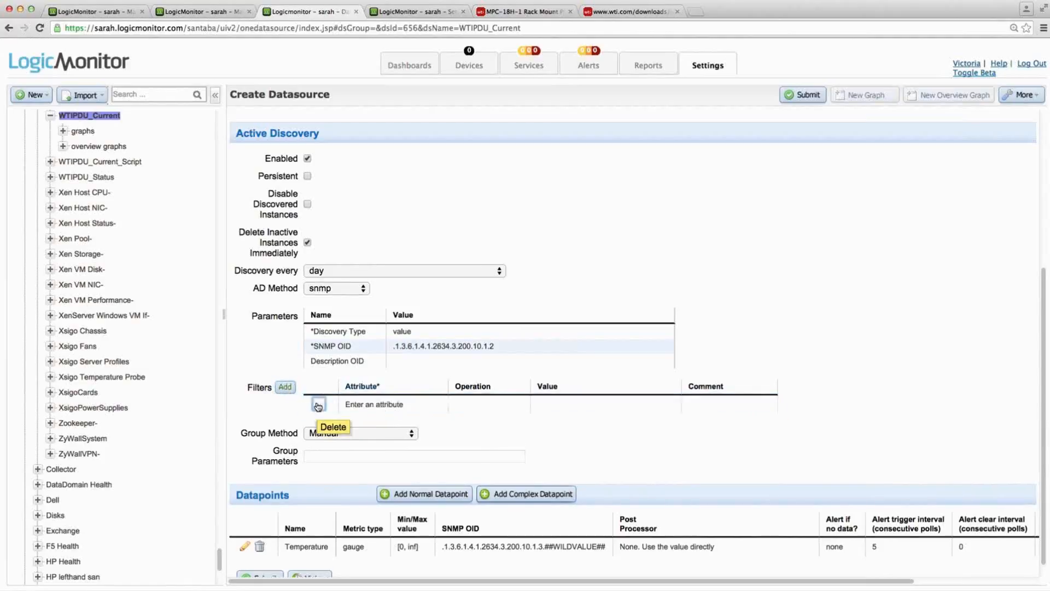
click(318, 403)
- Submit the WTIPDU_Temp datasource
click(807, 93)
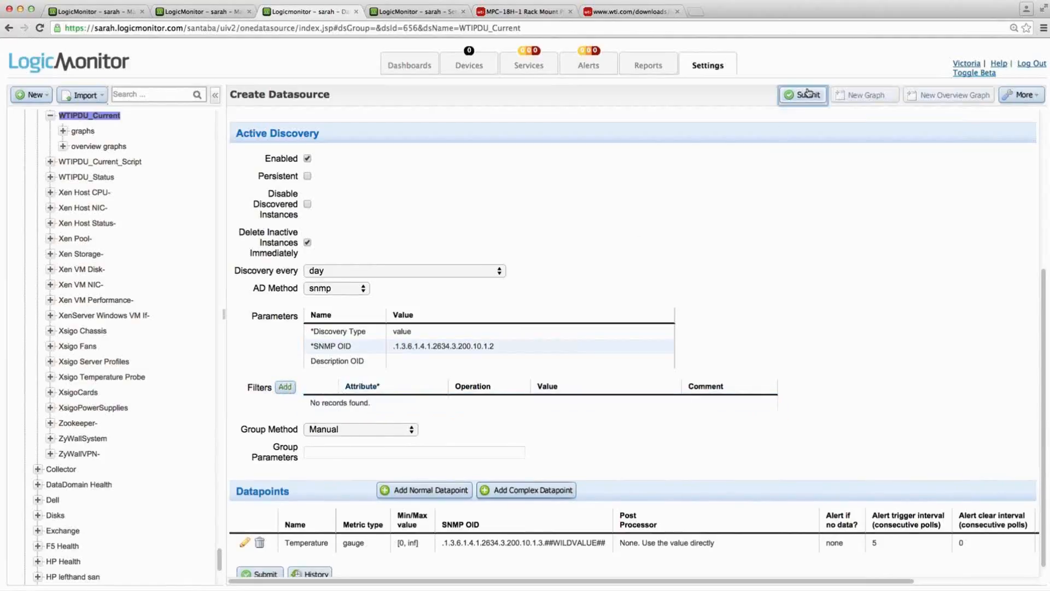
click(612, 193)
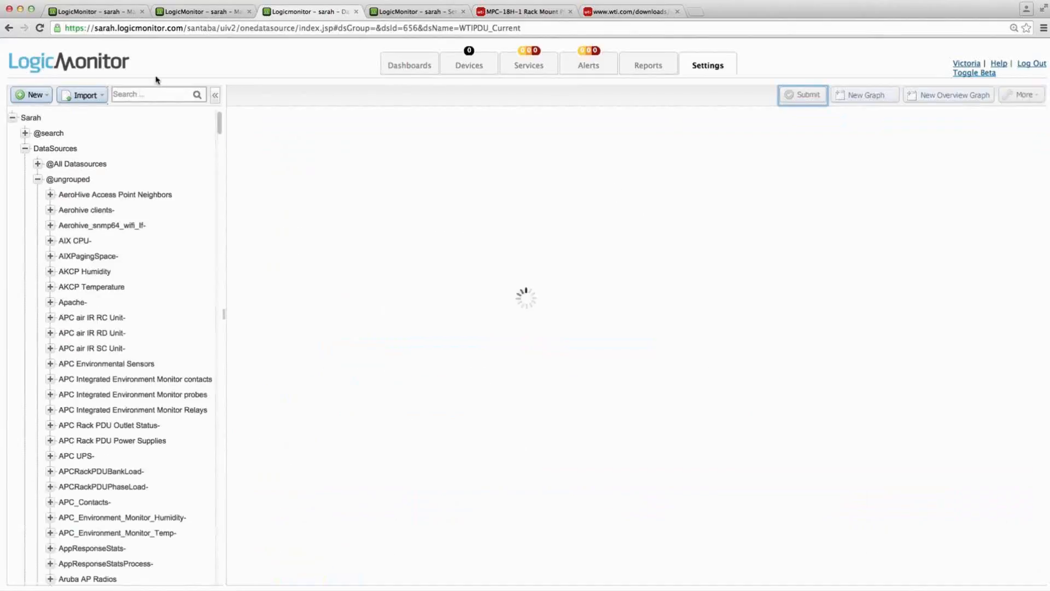
- Leave the collector debug console in the other browser tab, open the datasource settings there and search for Temperature
click(410, 12)
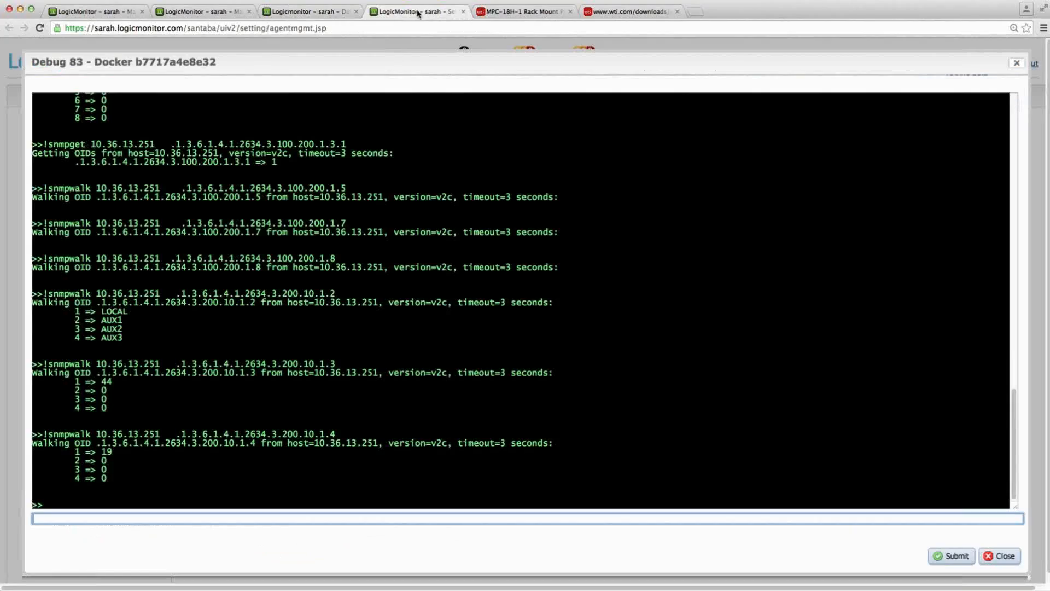
click(1017, 63)
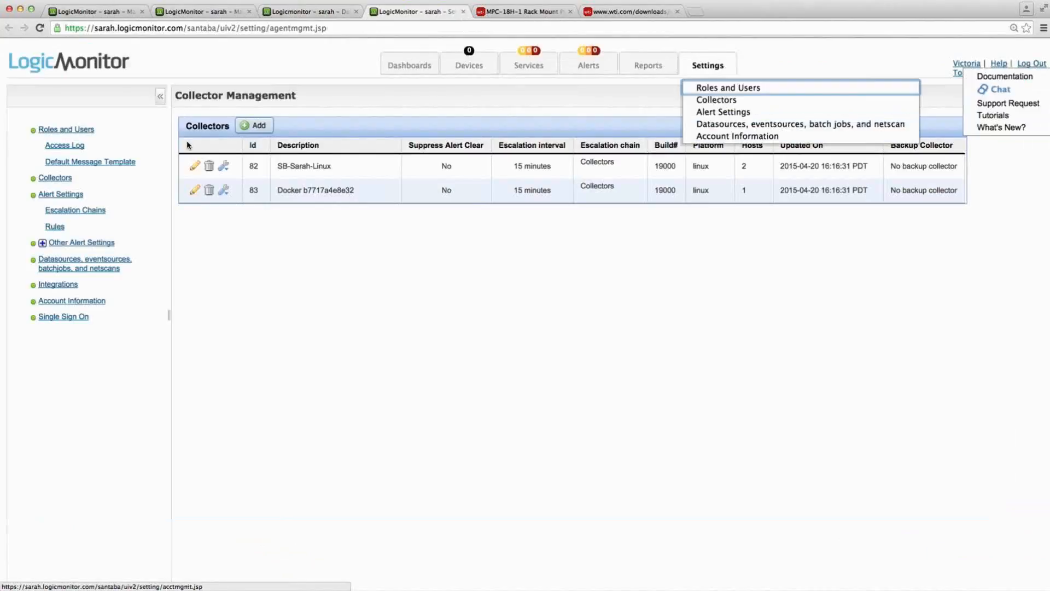
click(80, 268)
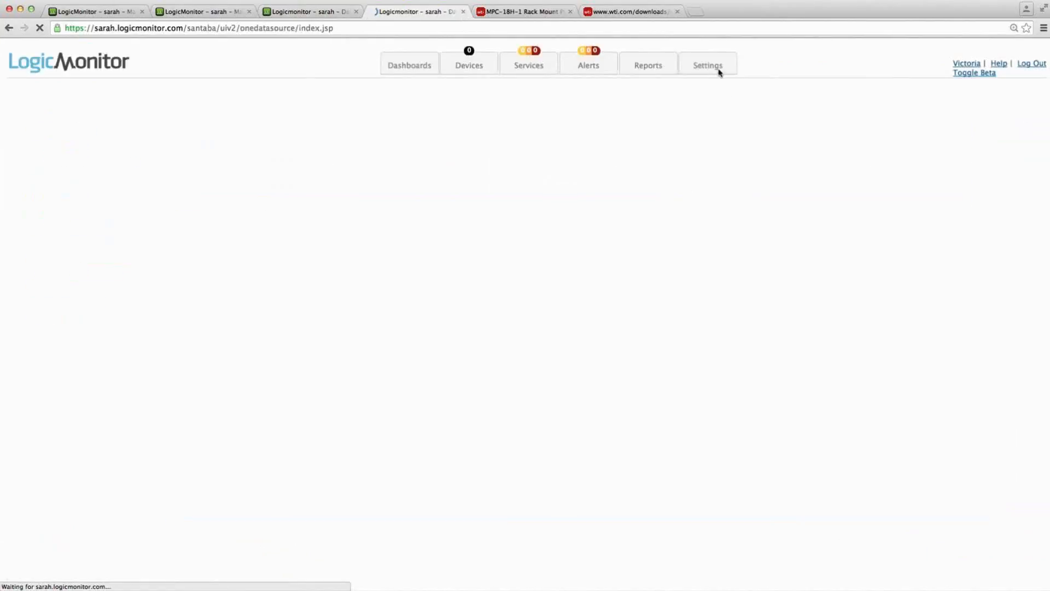
mouse_move(718, 66)
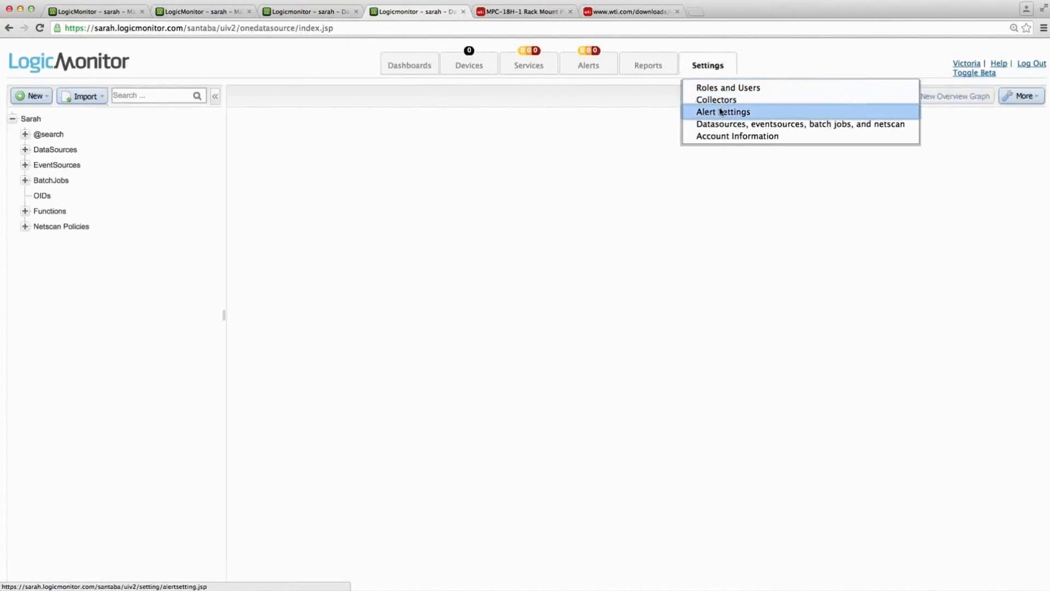
click(136, 100)
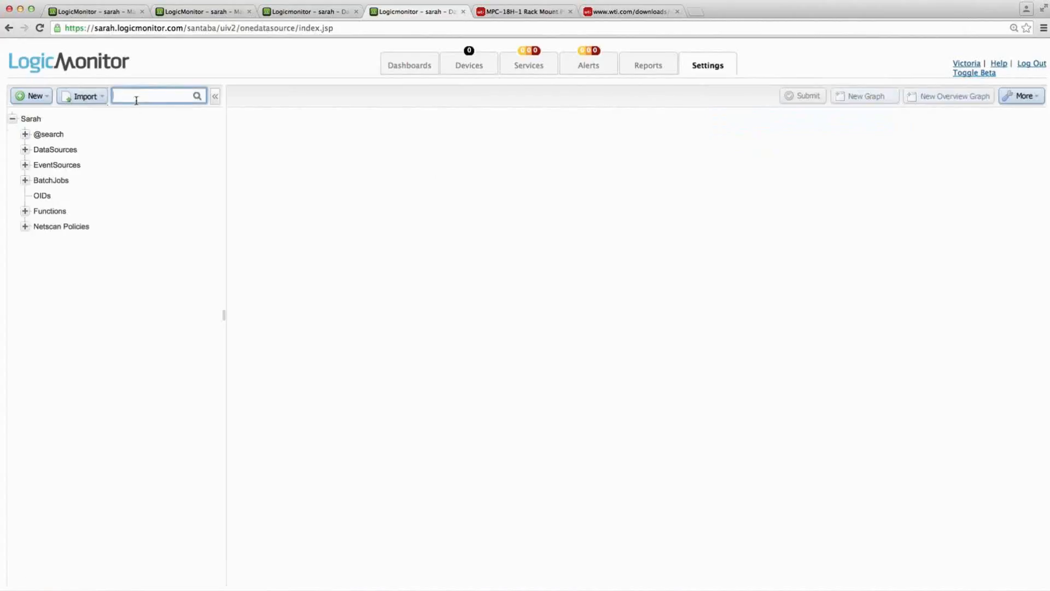
key(Return)
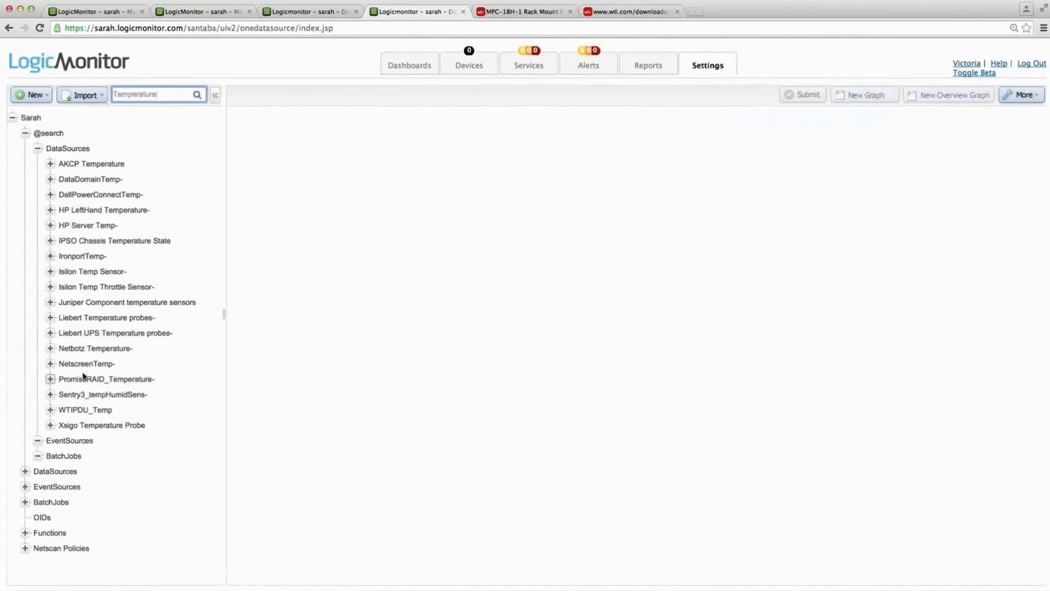
- Open the WTIPDU_Temp datasource and add an Active Discovery filter on attribute .1.3.6.1.4.1.2634.3.200.10.1.3, environmentUnitTemperature's OID from the iReasoning MIB Browser
click(78, 412)
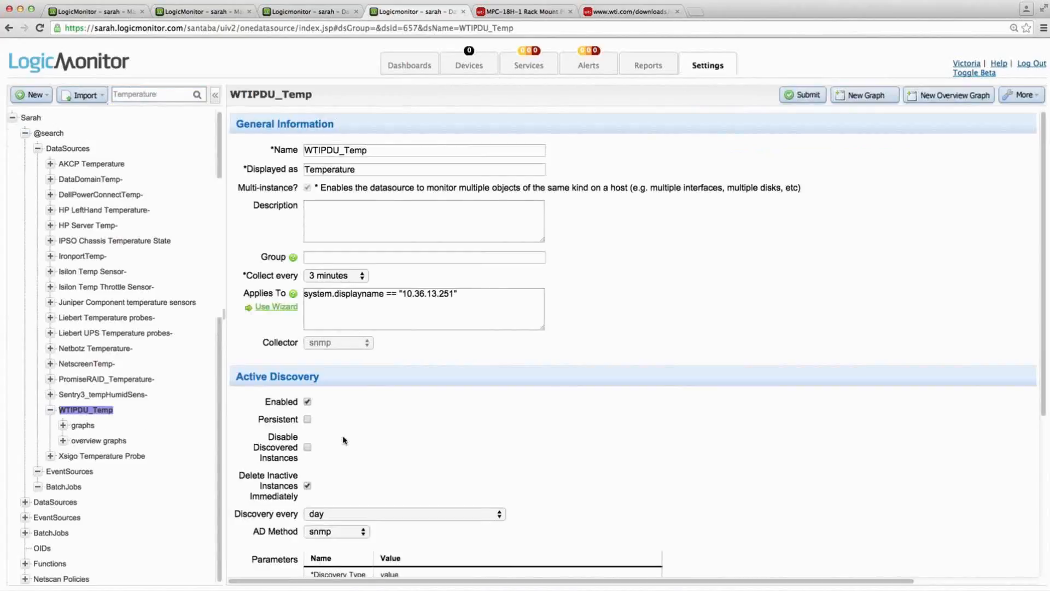
scroll(569, 453, down, 5)
click(285, 388)
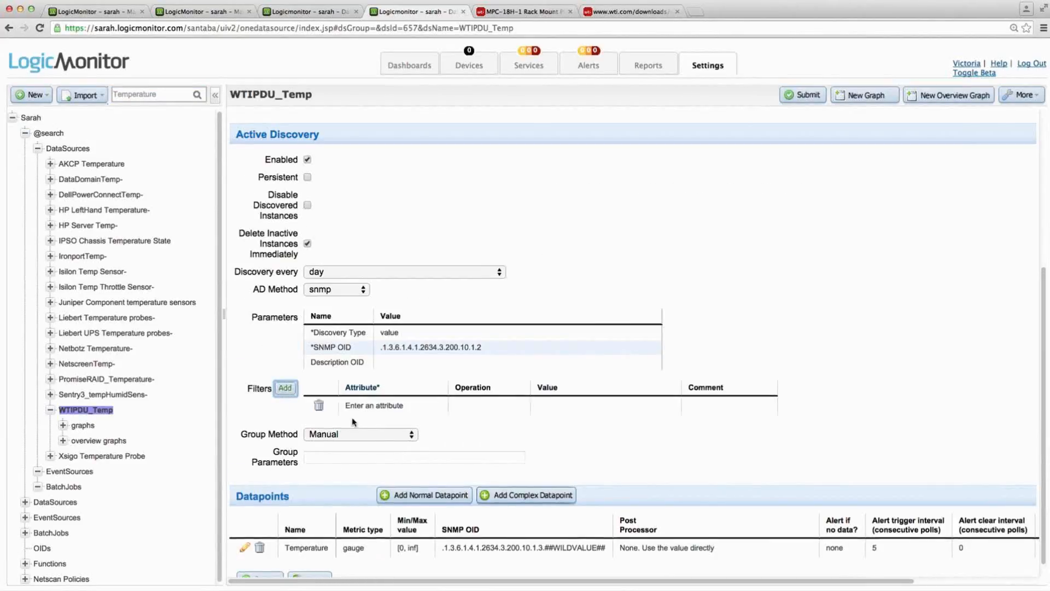
click(368, 409)
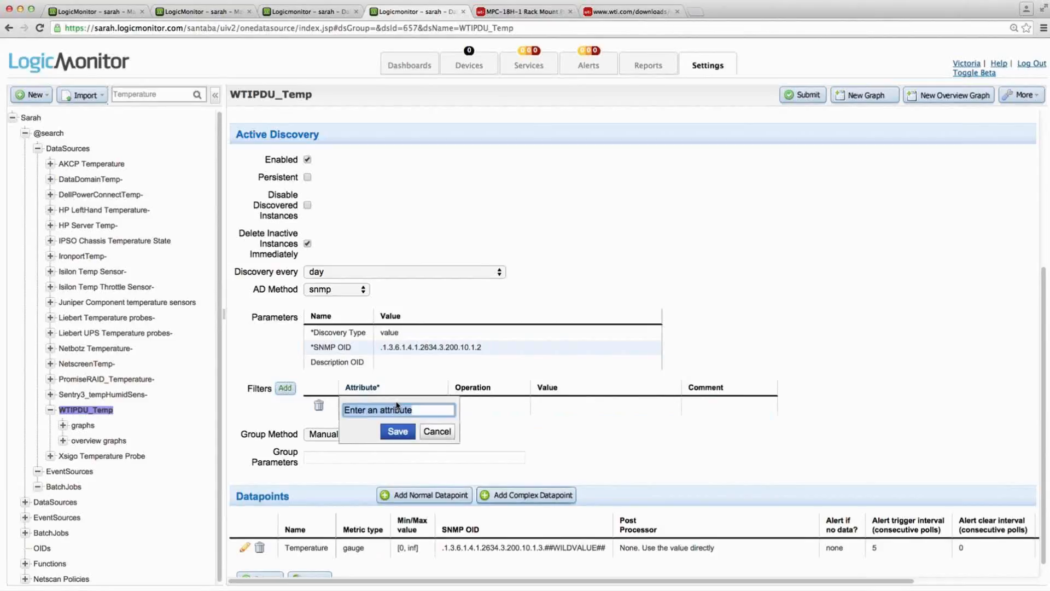
key(super+Tab)
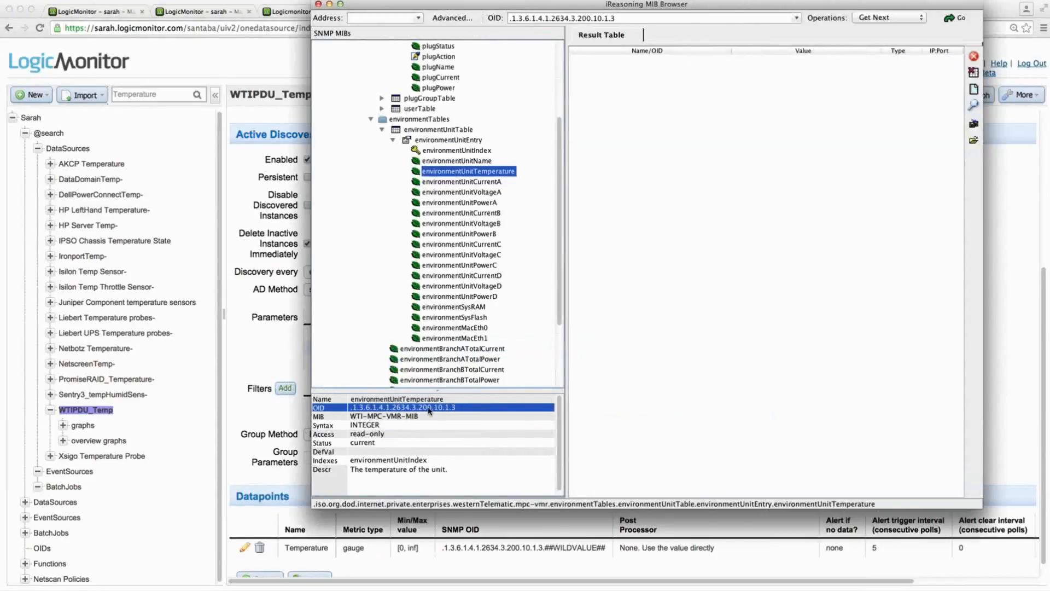
key(super+Tab)
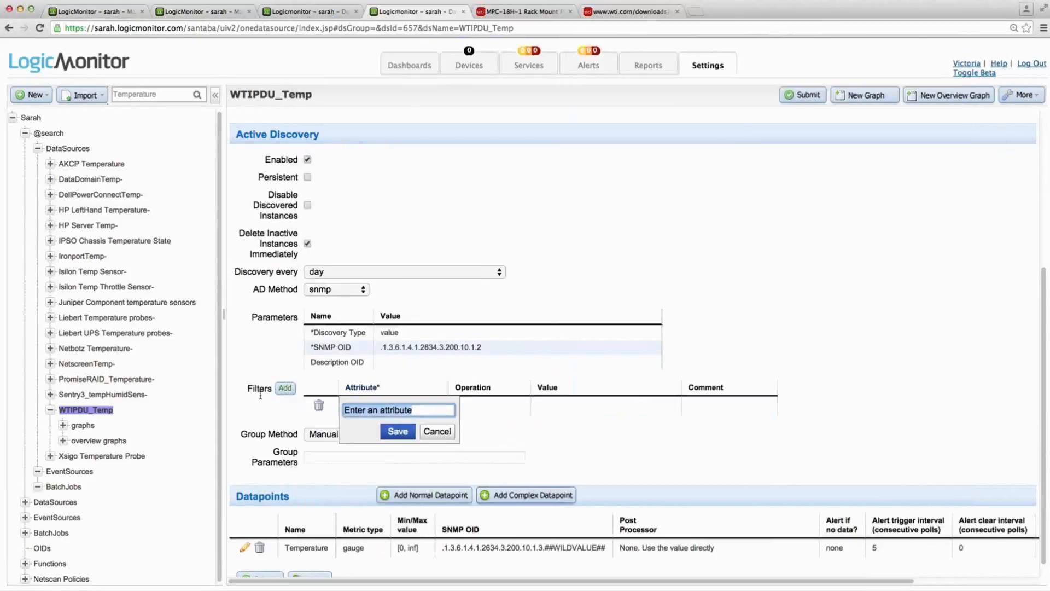
text(.1.3.6.1.4.1.2634.3.200.10.1.3)
click(397, 431)
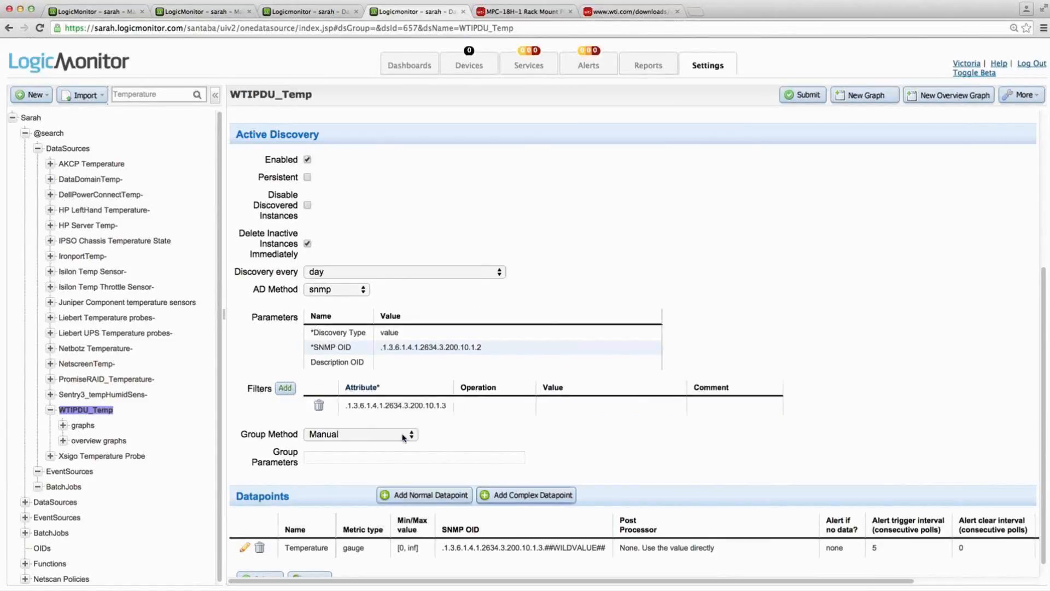
- Set the filter's operation to NotEqual and its value to 0
click(473, 405)
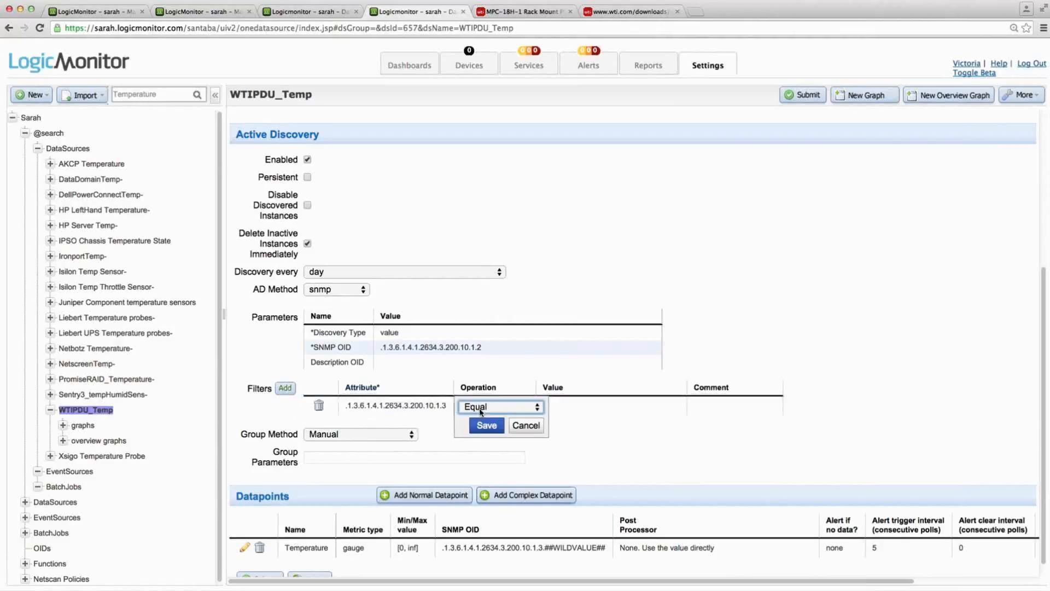
click(480, 406)
click(485, 416)
click(487, 425)
click(589, 411)
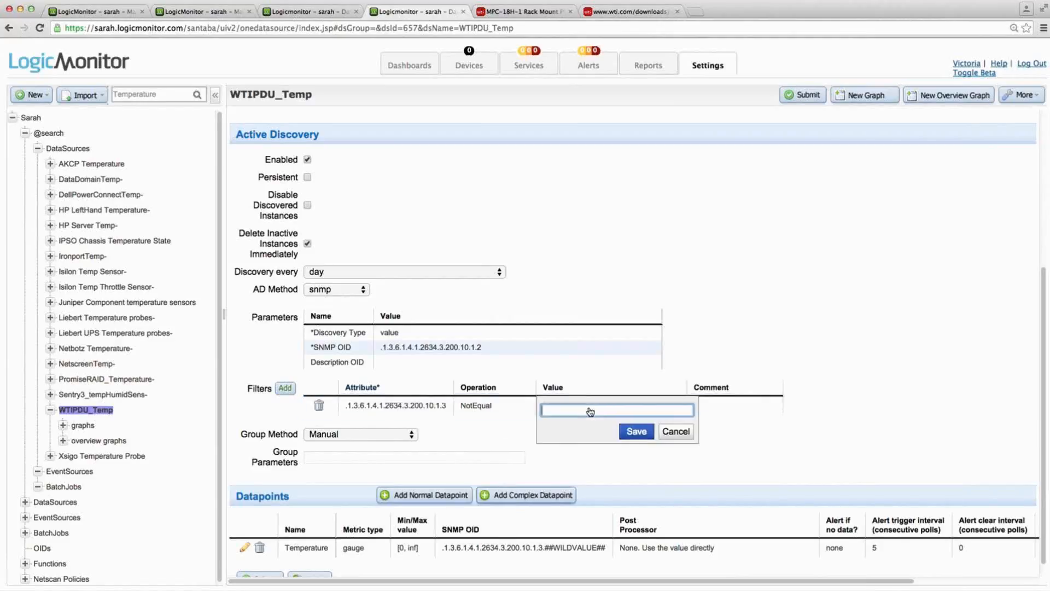
click(635, 430)
- Add the comment "only include non-0 values" to the filter and submit the datasource update without giving a reason
click(741, 408)
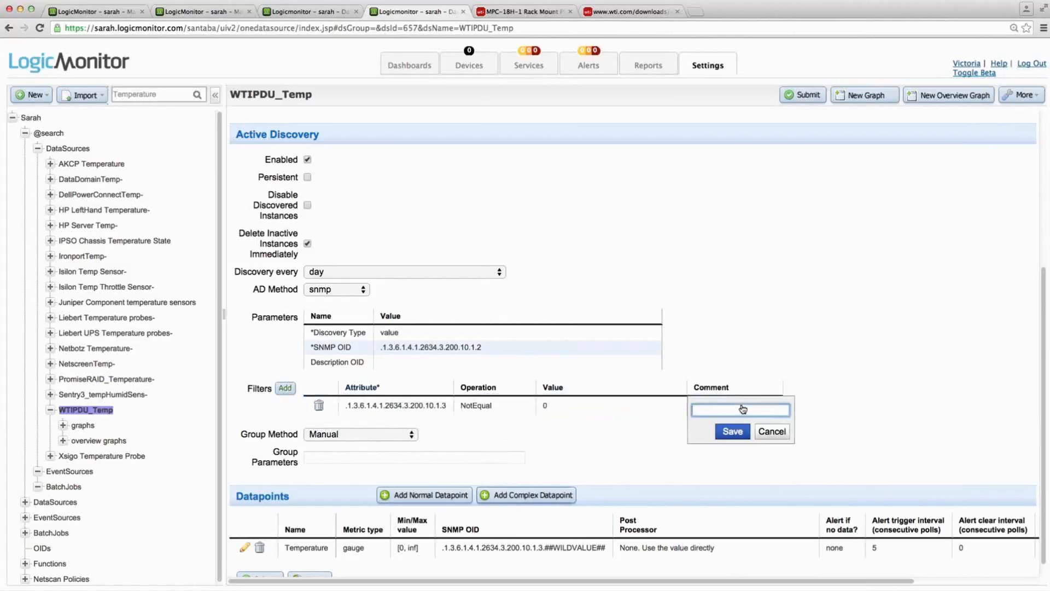
text(only include non-0 values)
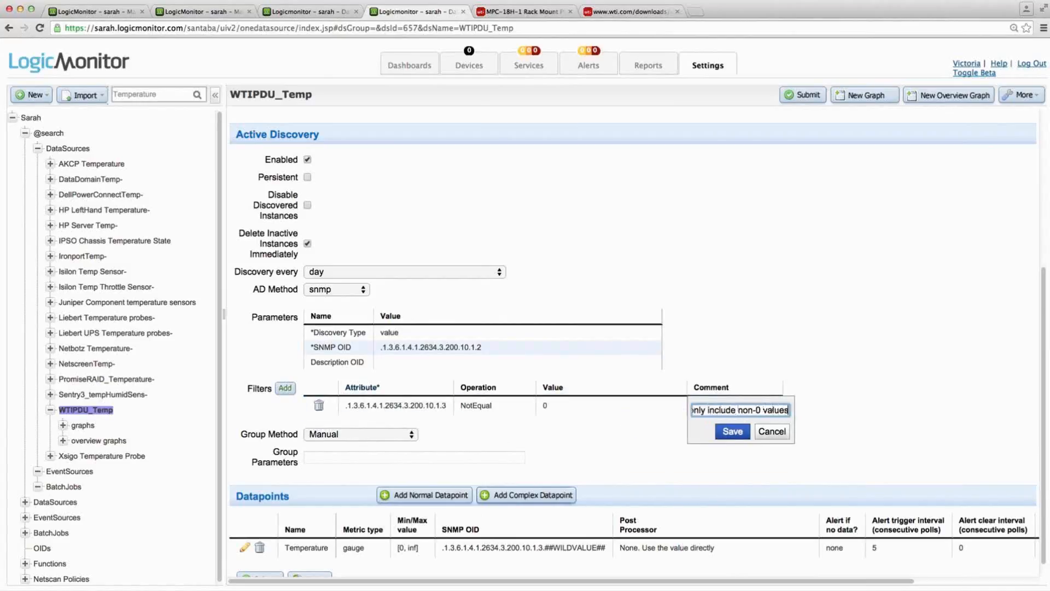
click(735, 431)
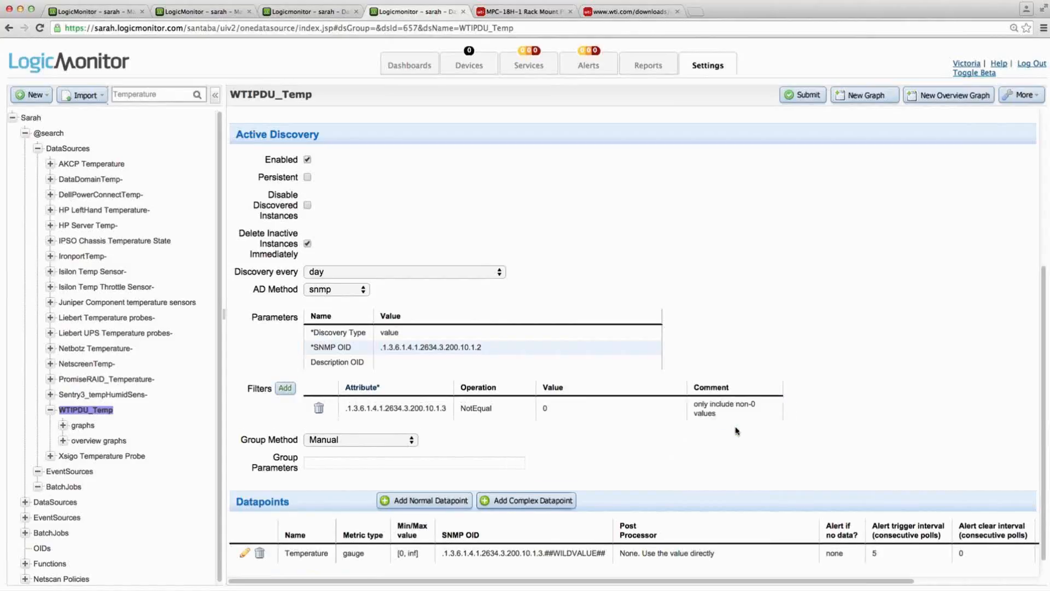
click(802, 95)
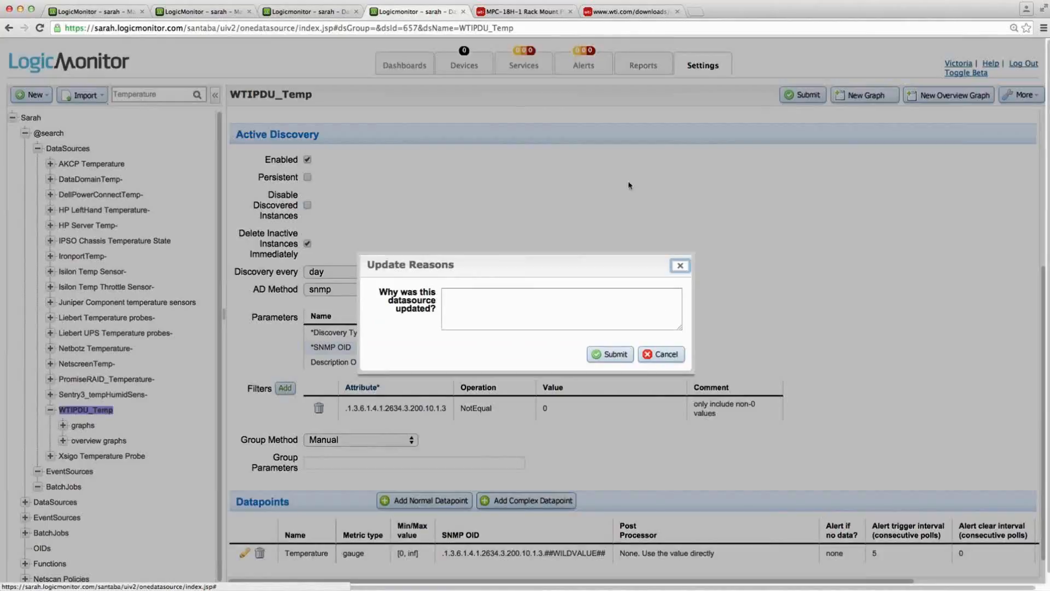
click(616, 354)
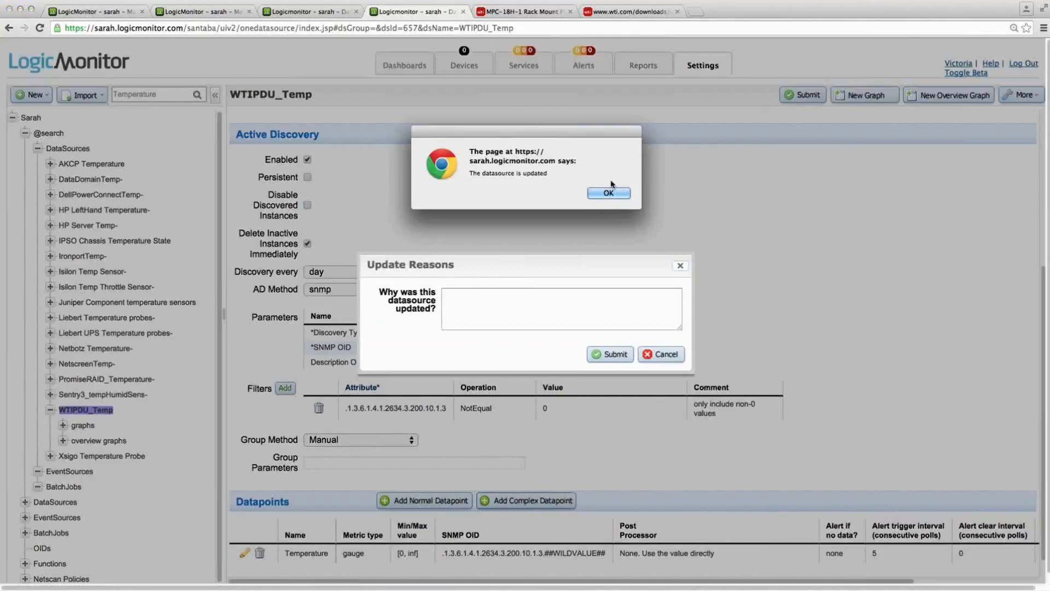
click(614, 192)
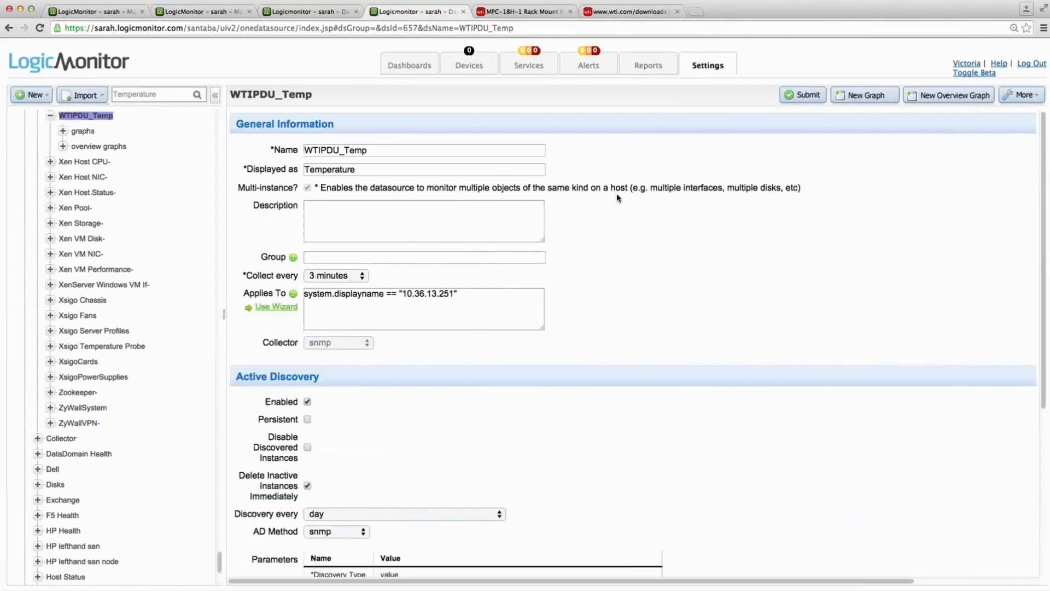
- Open the device 10.36.13.251 in the Dev-QA group to view its datasources
click(469, 67)
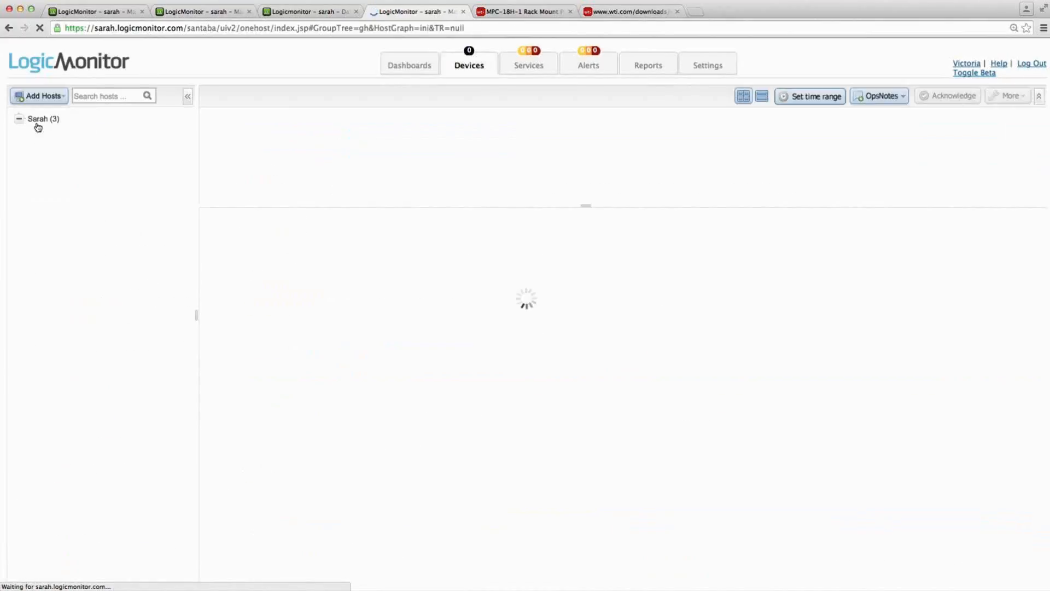
click(63, 182)
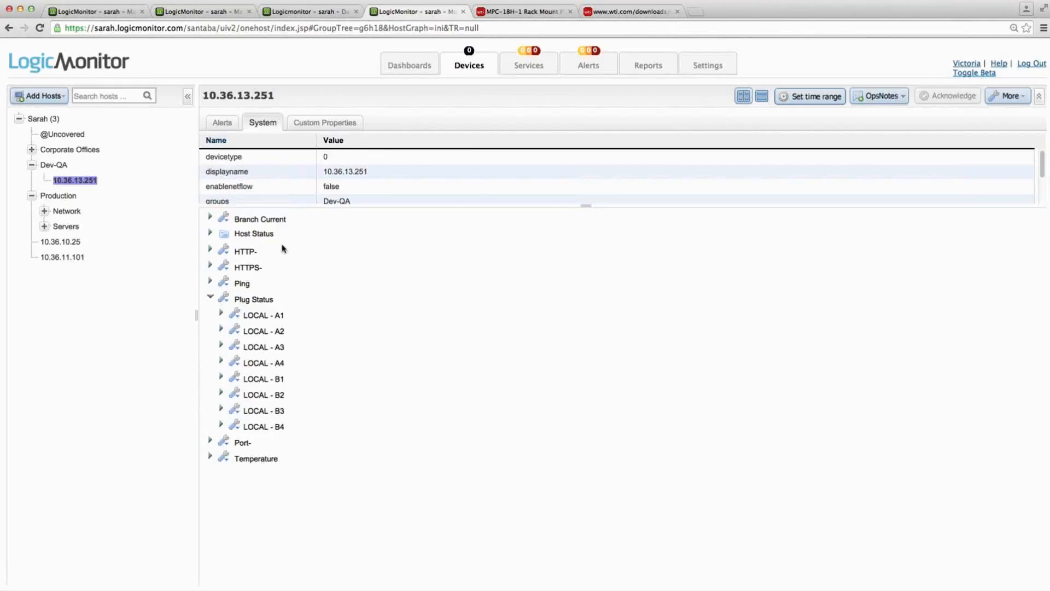
- Check the Branch Current graph, and inspect plug LOCAL - A1's status graph zoomed in on its most recent data
click(285, 219)
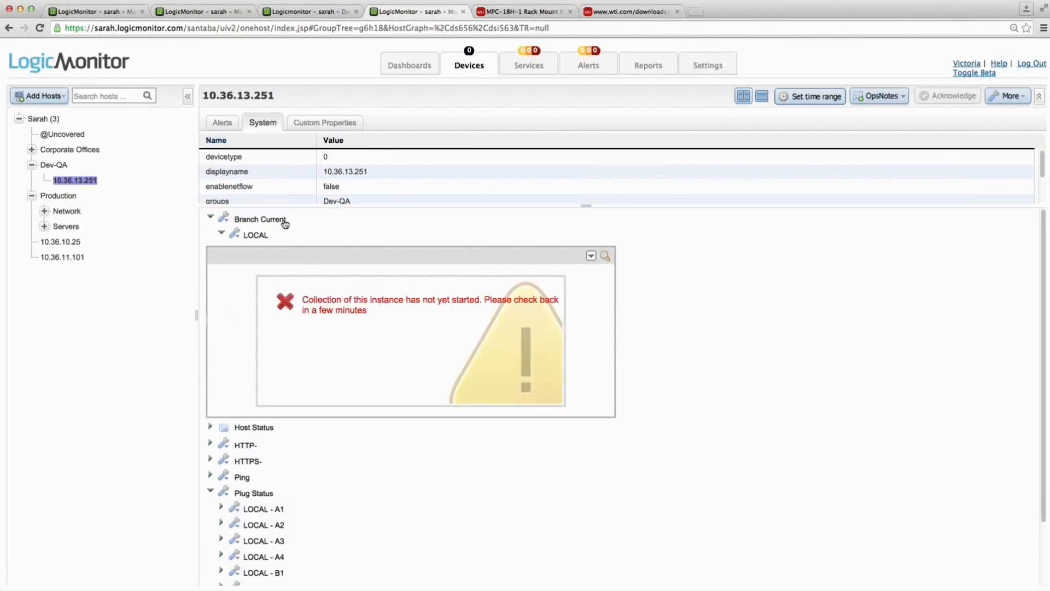
click(285, 221)
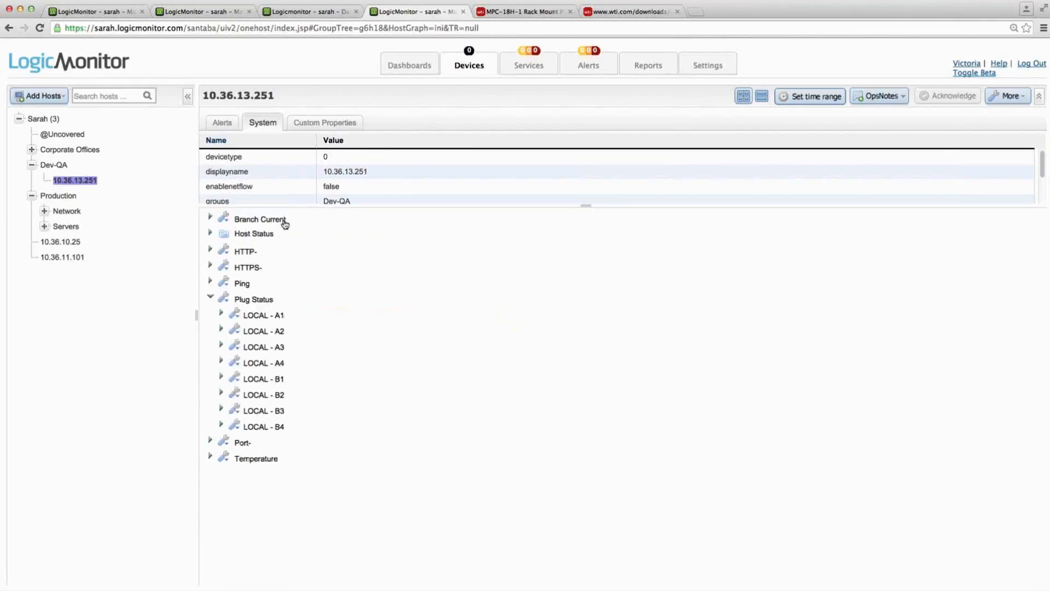
click(262, 312)
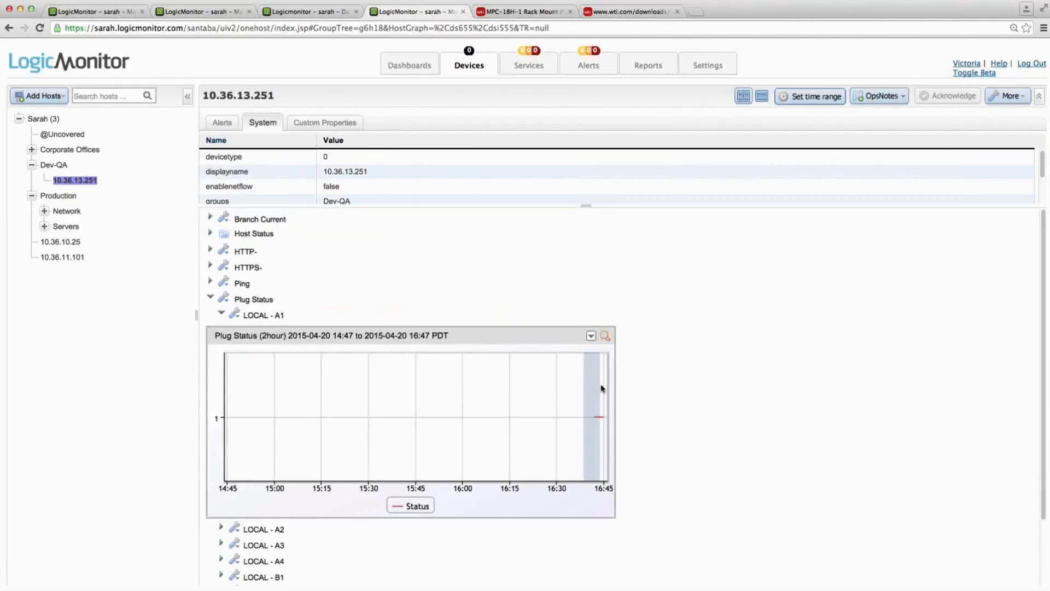
drag(601, 388, 602, 390)
mouse_move(274, 414)
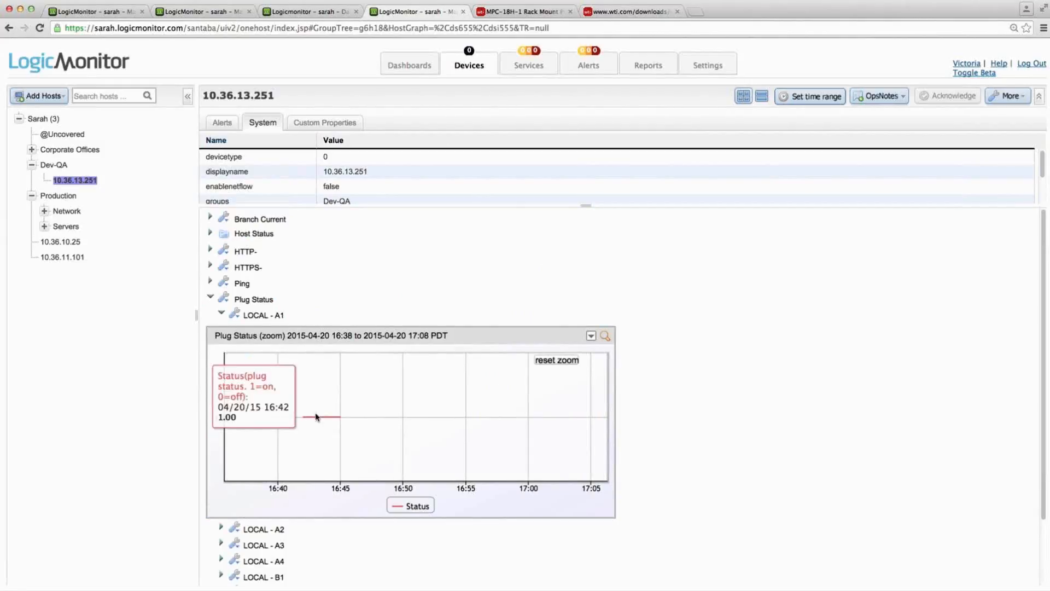
click(222, 314)
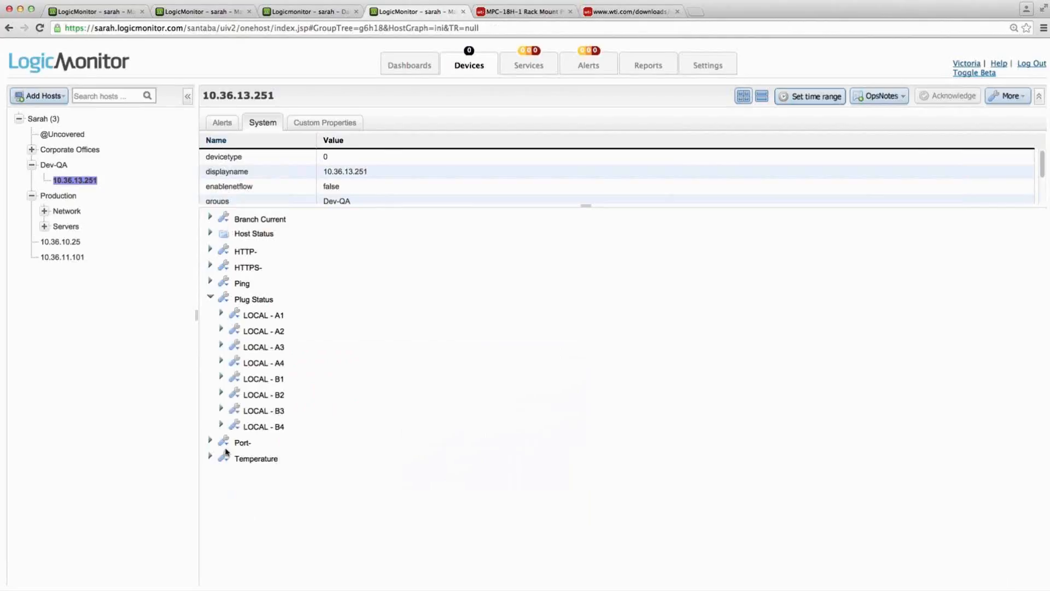
- Check the Temperature datasource's LOCAL graph for collected data
click(210, 456)
scroll(563, 407, down, 3)
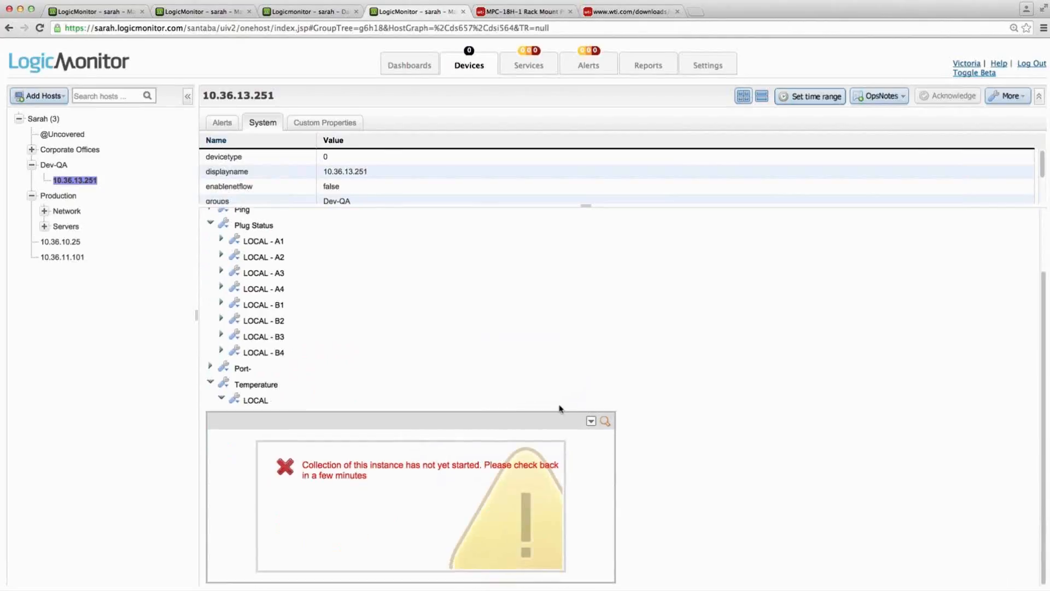
click(211, 381)
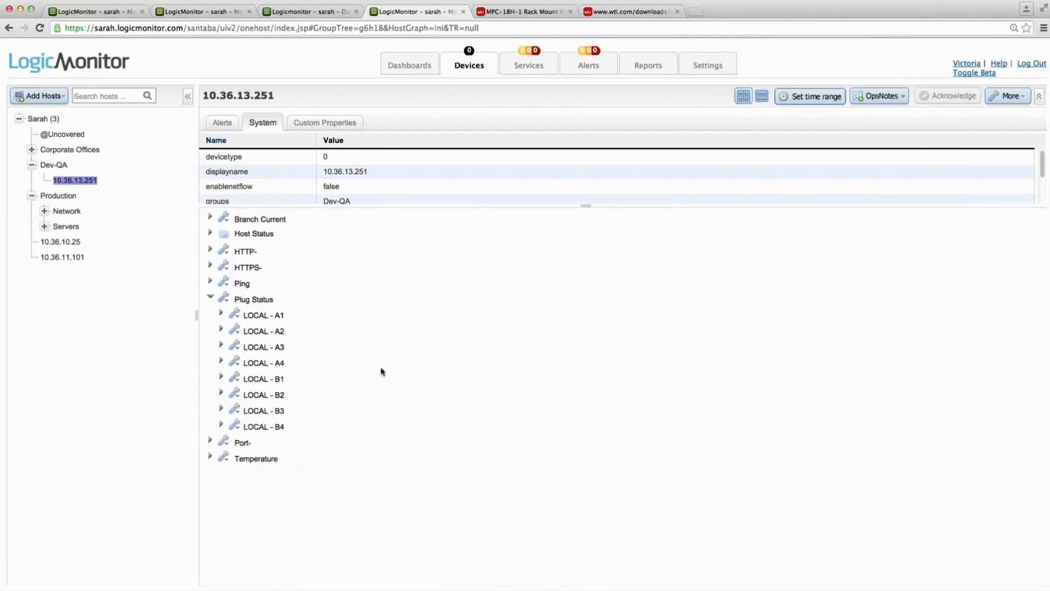
- Zoom in on the most recent part of the Branch Current LOCAL graph and view that instance's raw data
click(247, 220)
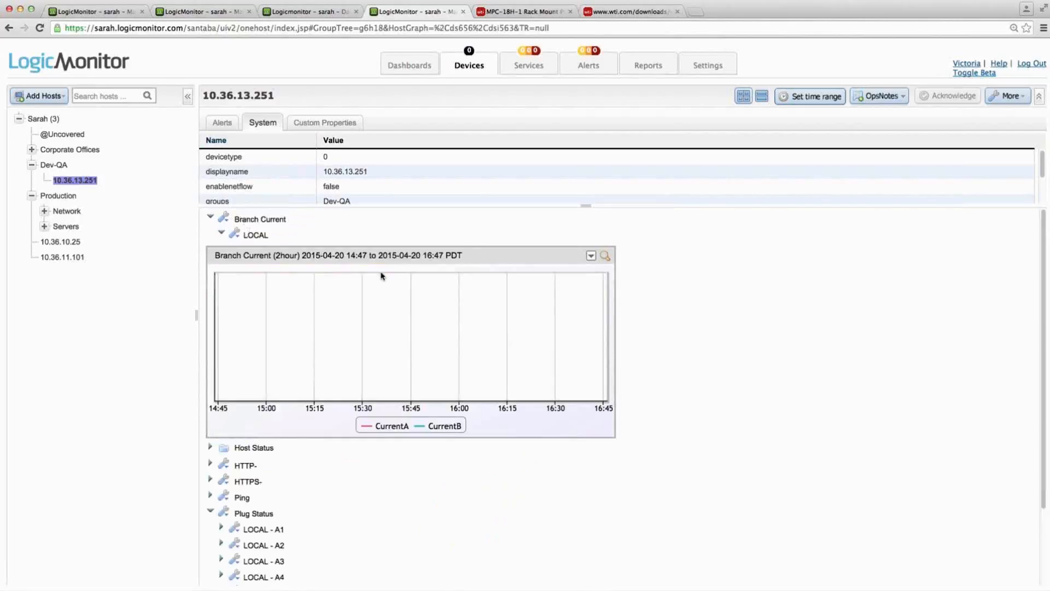
drag(580, 286, 615, 289)
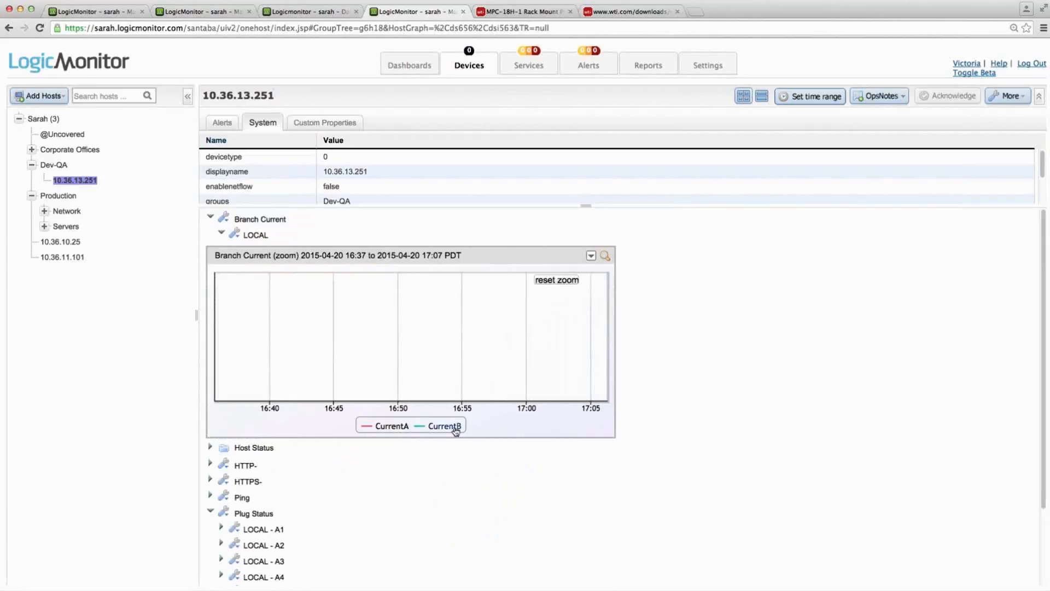
click(239, 235)
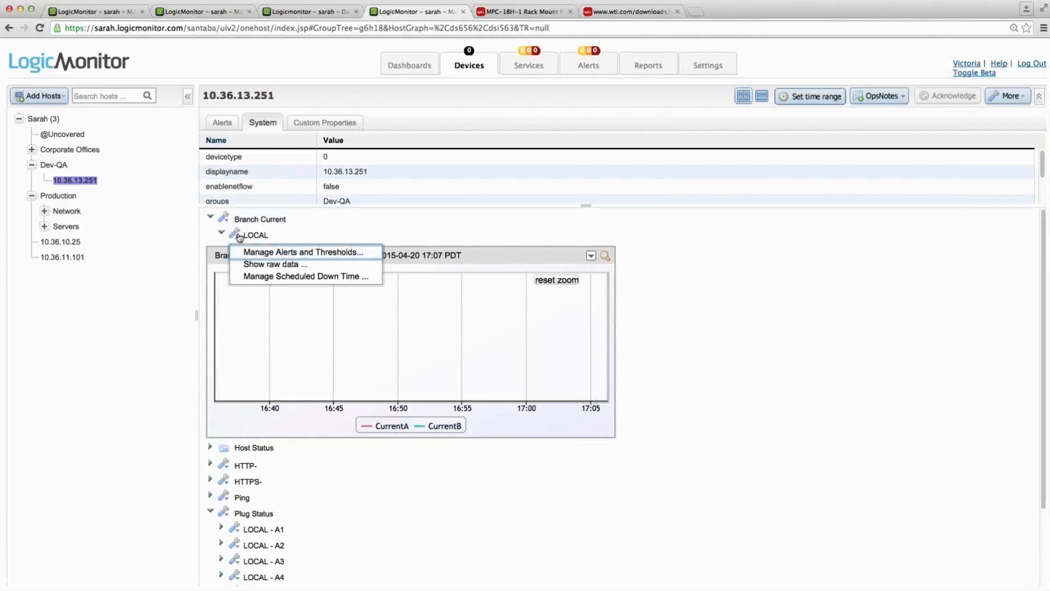
click(263, 267)
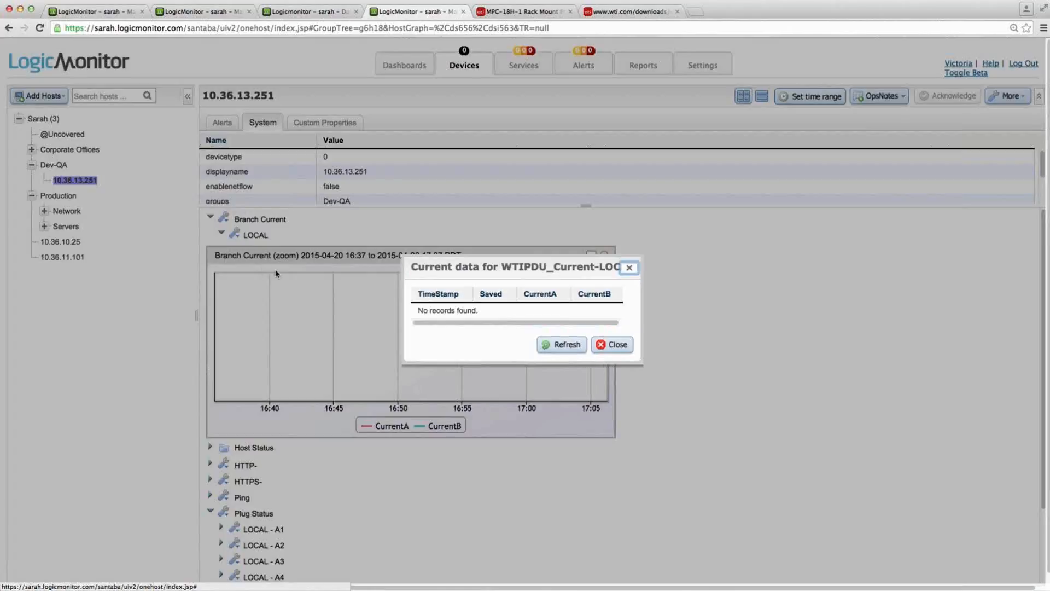
click(629, 268)
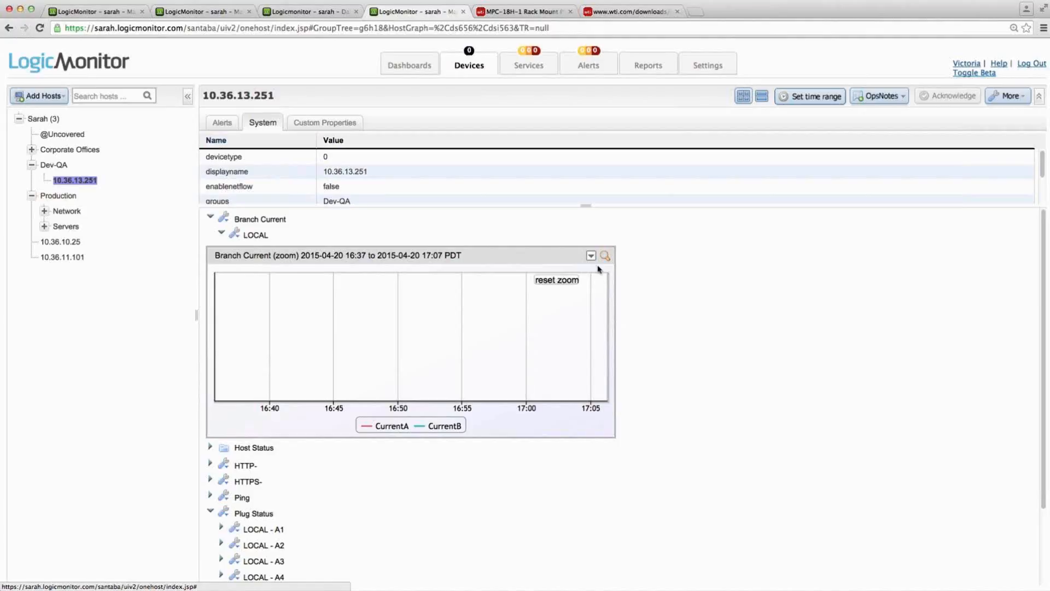
- Open the Branch Current datasource definition and start a new graph under WTIPDU_Current
click(224, 217)
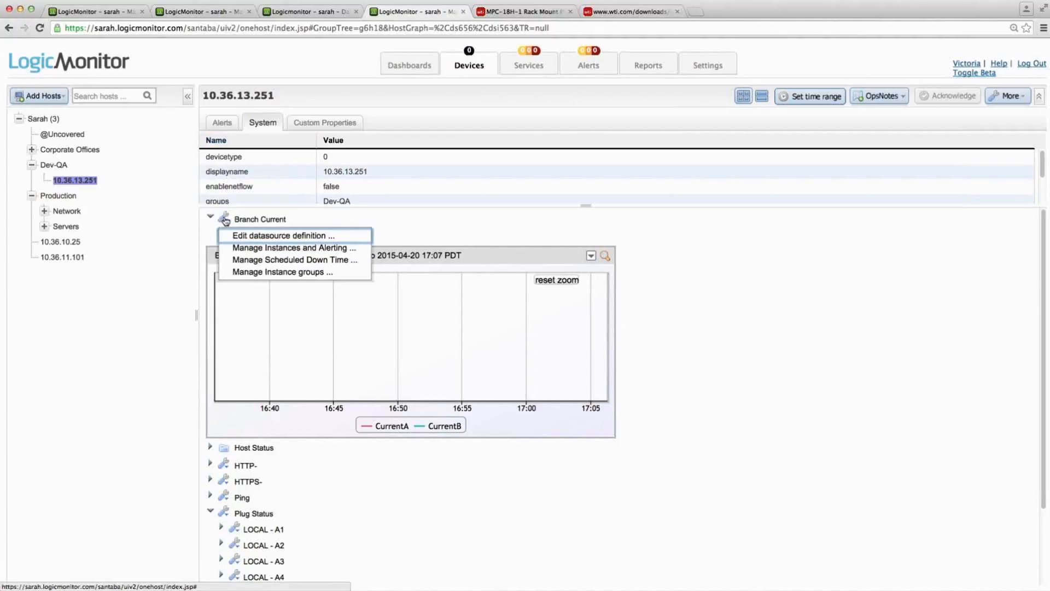
click(249, 236)
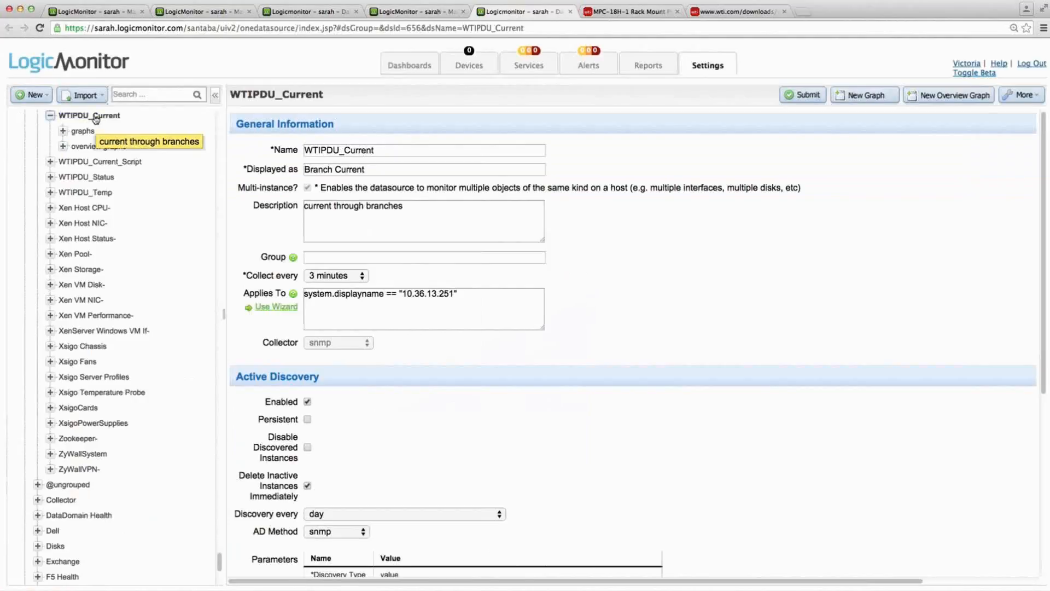
click(82, 132)
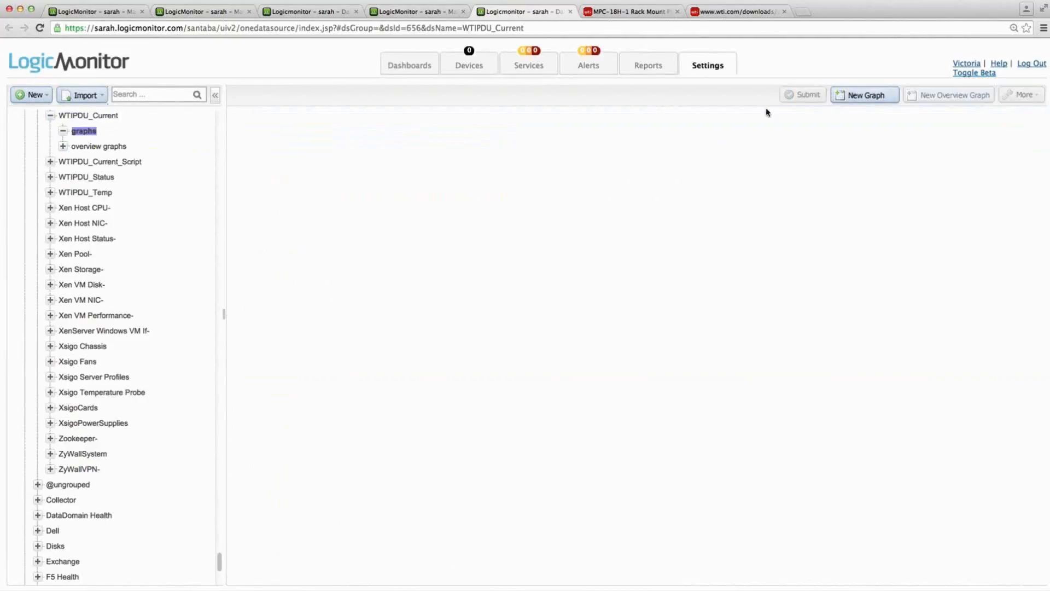
click(866, 98)
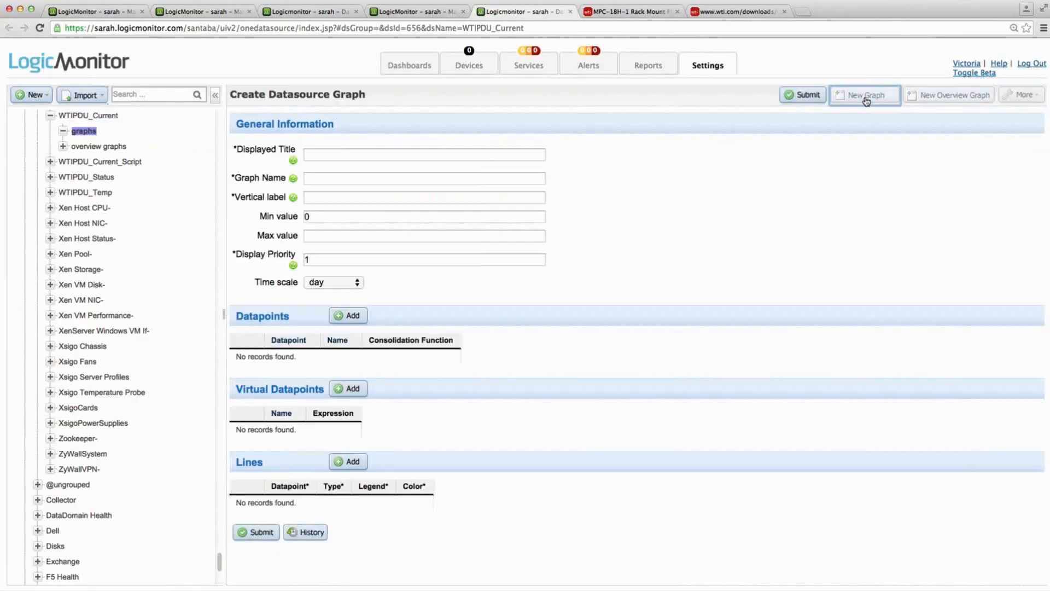
- Set the new graph's displayed title and graph name to Currents and its vertical label to Amps
click(512, 155)
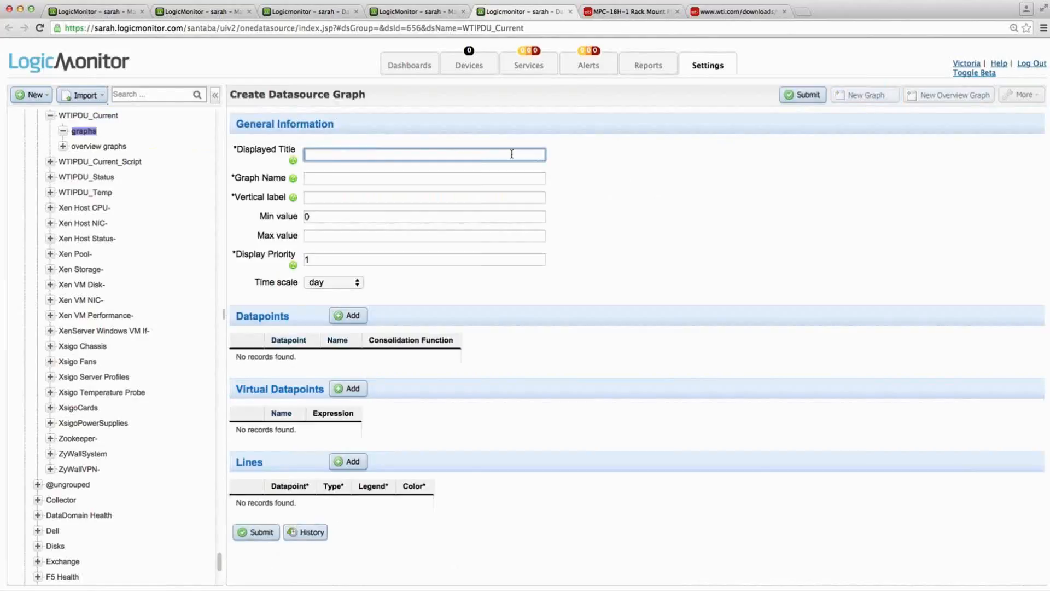
text(CUr)
click(522, 182)
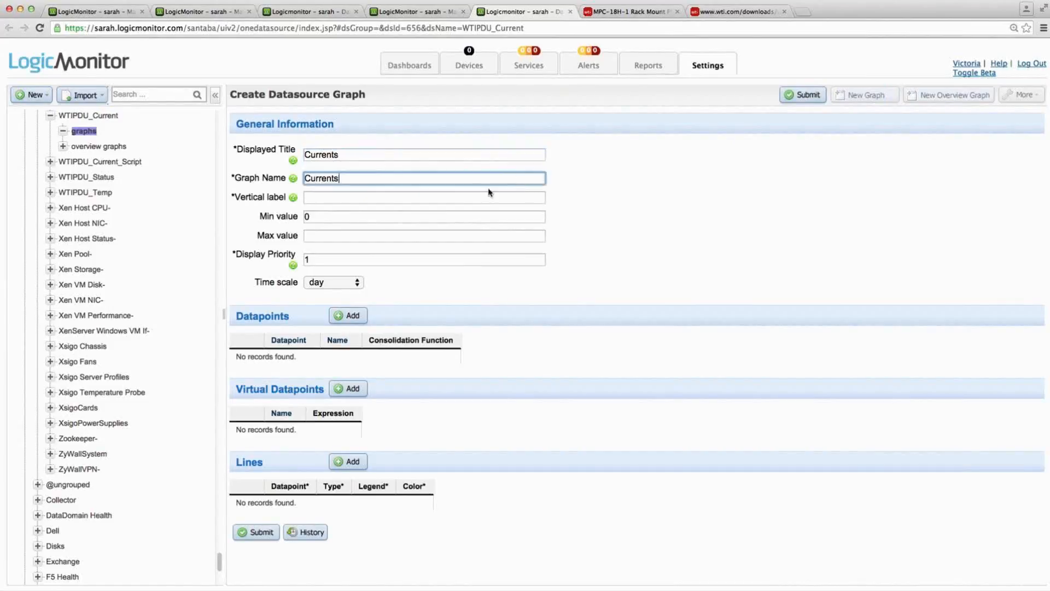
click(325, 198)
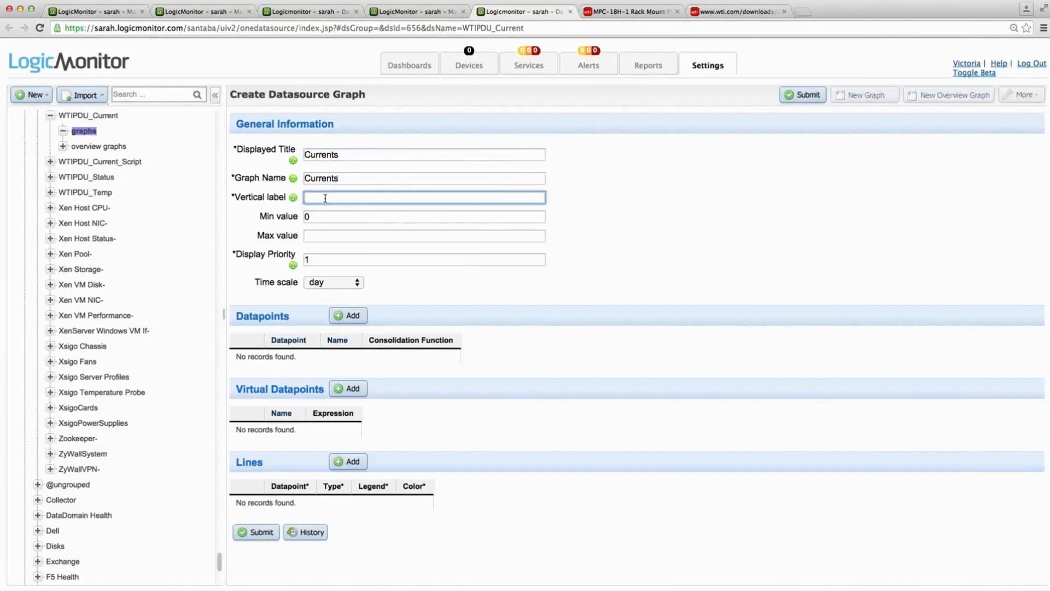
text(Amps)
- Switch to the iReasoning MIB Browser, read environmentUnitCurrentA's full description for its unit scaling, and return to LogicMonitor
key(super+Tab)
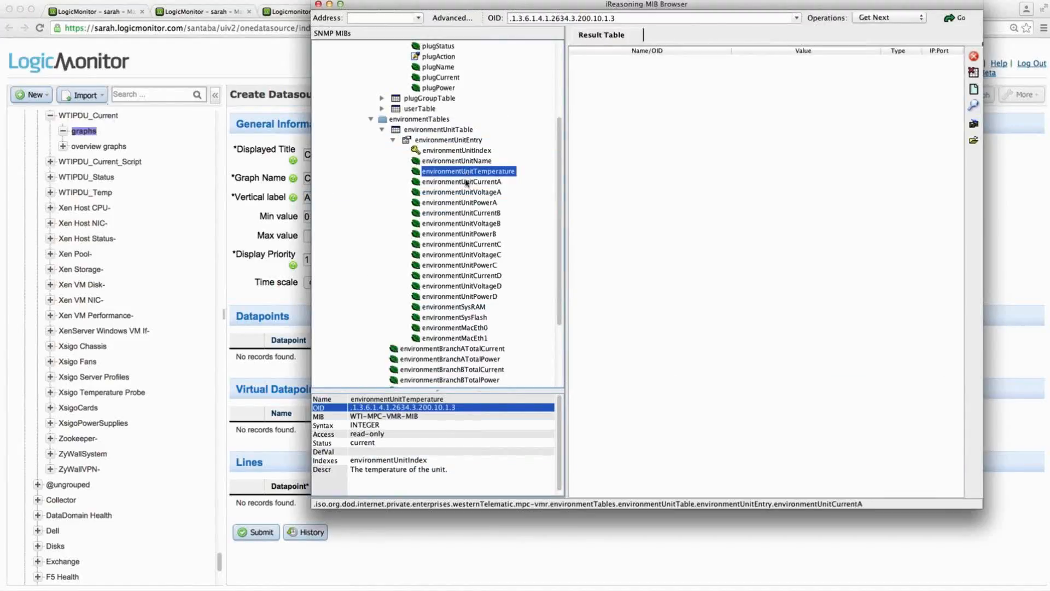
drag(385, 471, 627, 454)
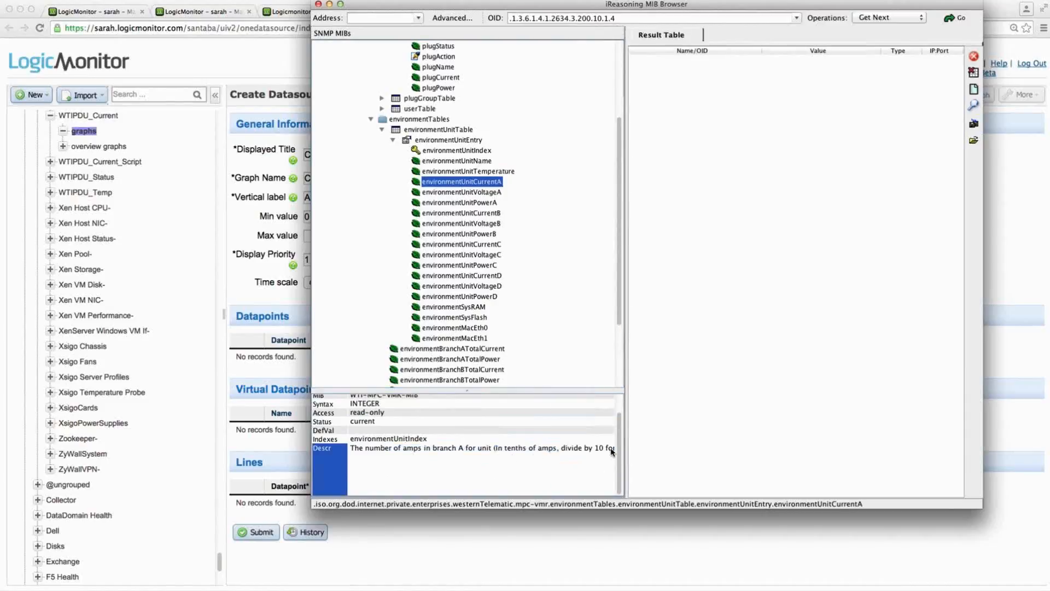
key(super+Tab)
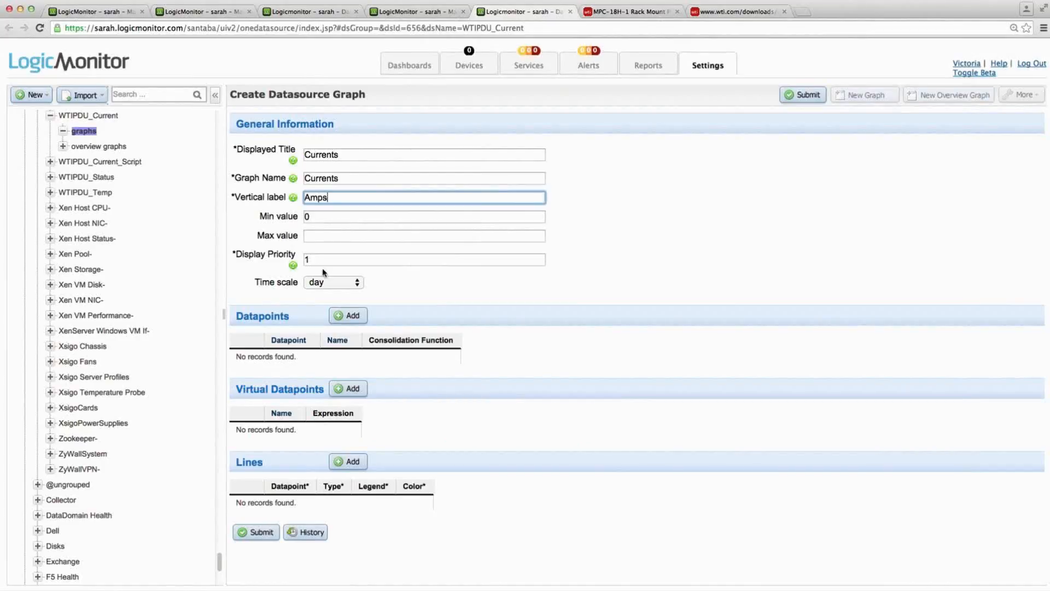
- Add the datapoints CurrentA and CurrentB to the Currents graph
click(349, 315)
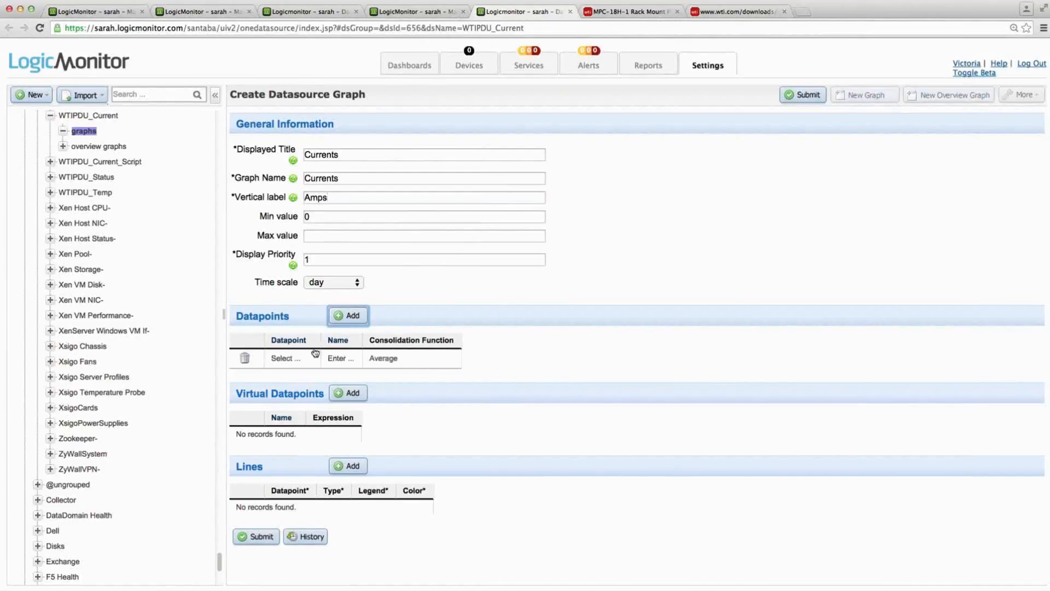
click(298, 362)
click(292, 368)
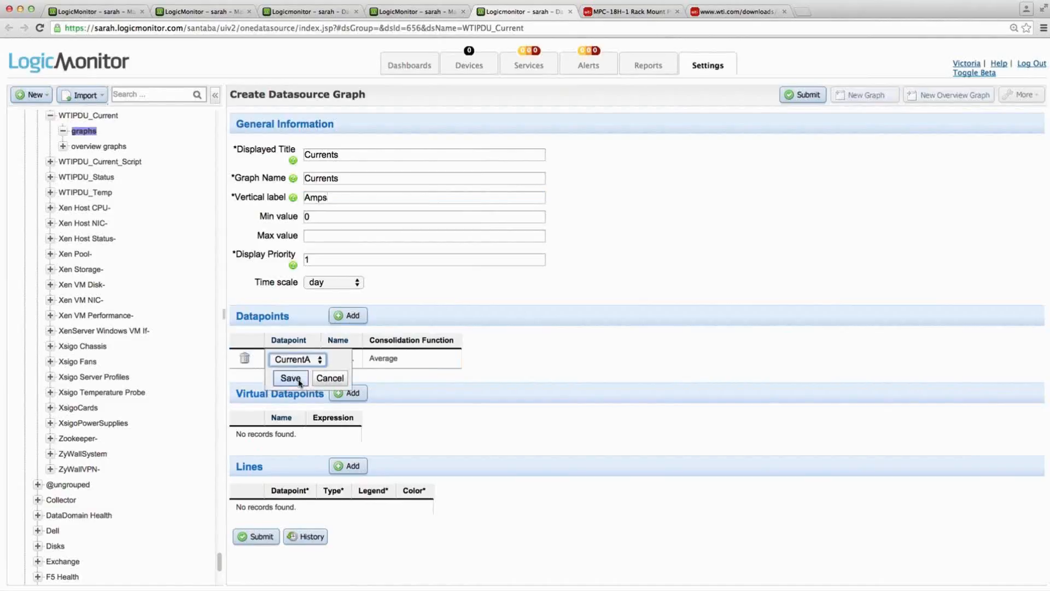
click(298, 378)
click(350, 317)
click(296, 376)
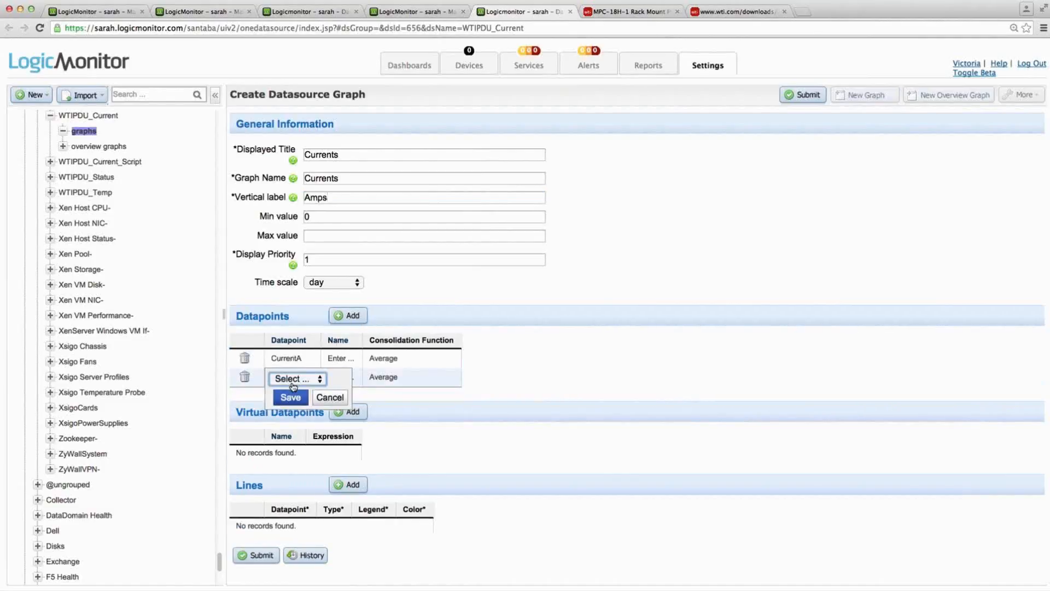
click(298, 379)
click(294, 399)
click(290, 398)
- Name the two graph datapoints CurrentA and CurrentB, matching their source datapoints
click(342, 359)
click(506, 384)
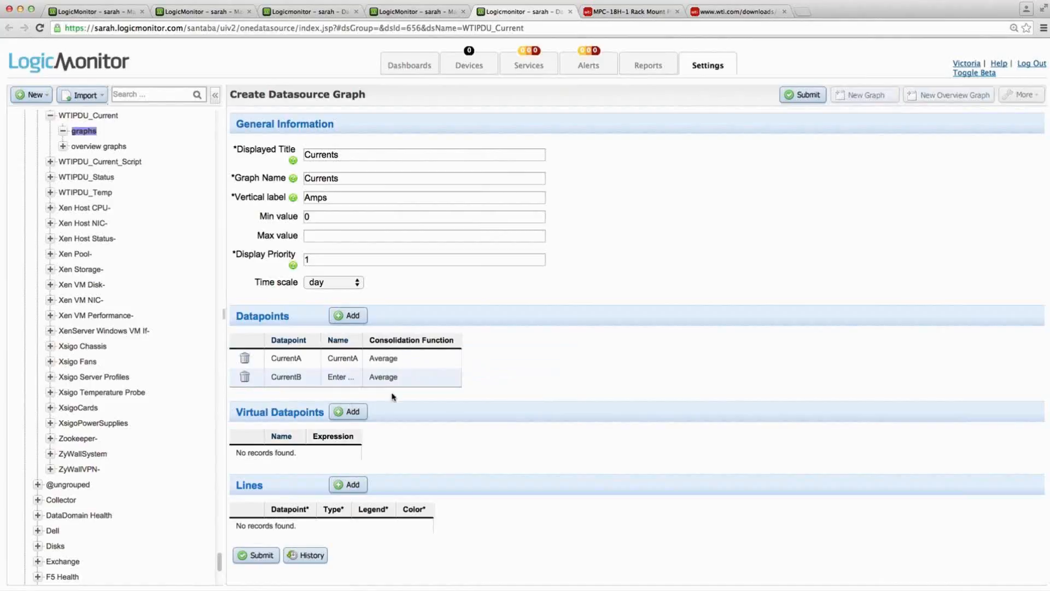
click(346, 376)
click(508, 403)
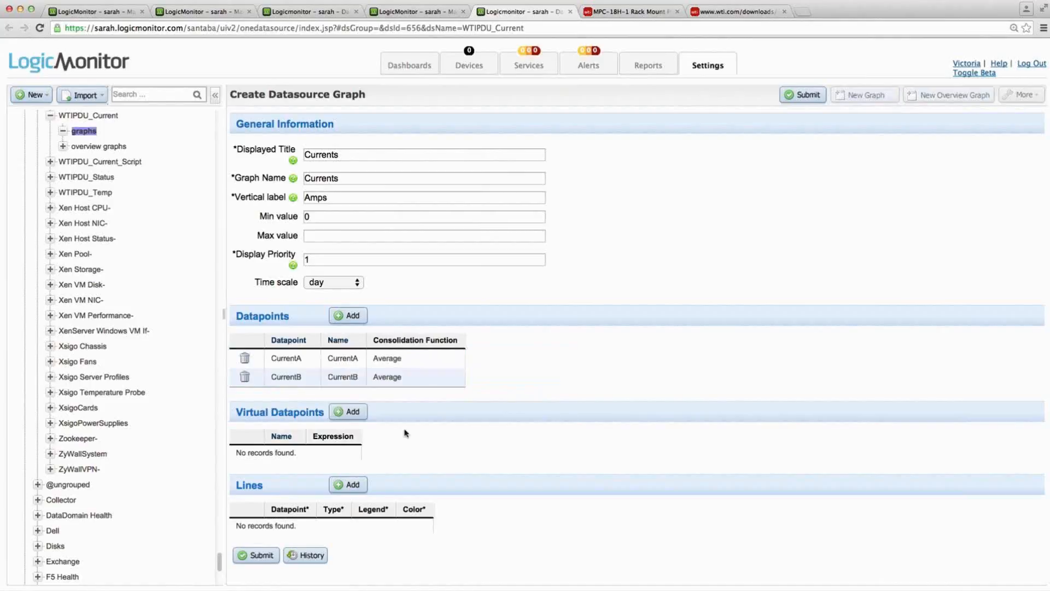
- Add a virtual datapoint named CurrentA_Amps with the expression CurrentA/10
click(350, 412)
click(292, 458)
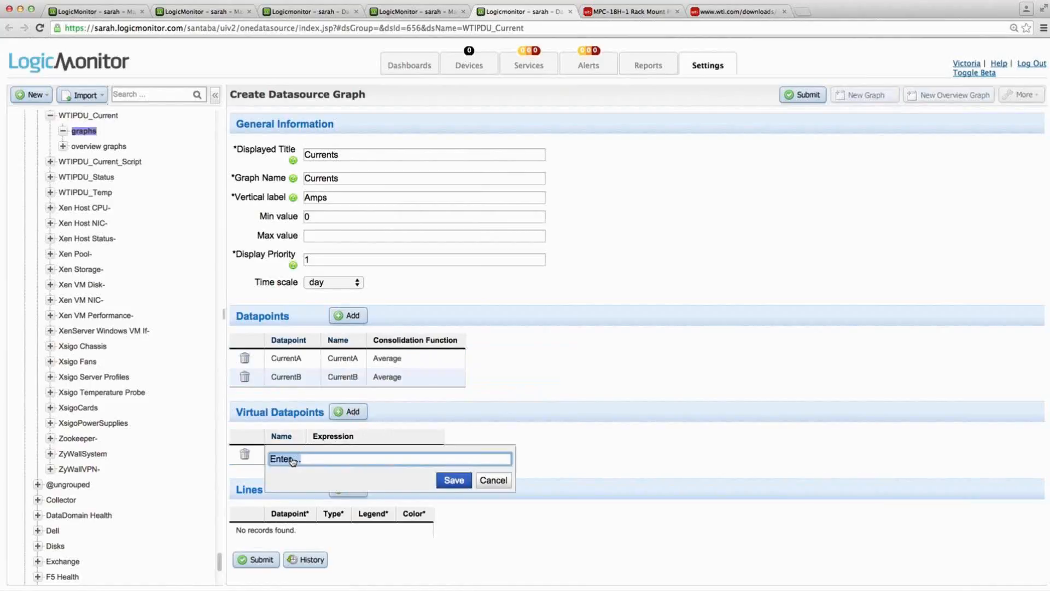
text(CurrentA_Amps)
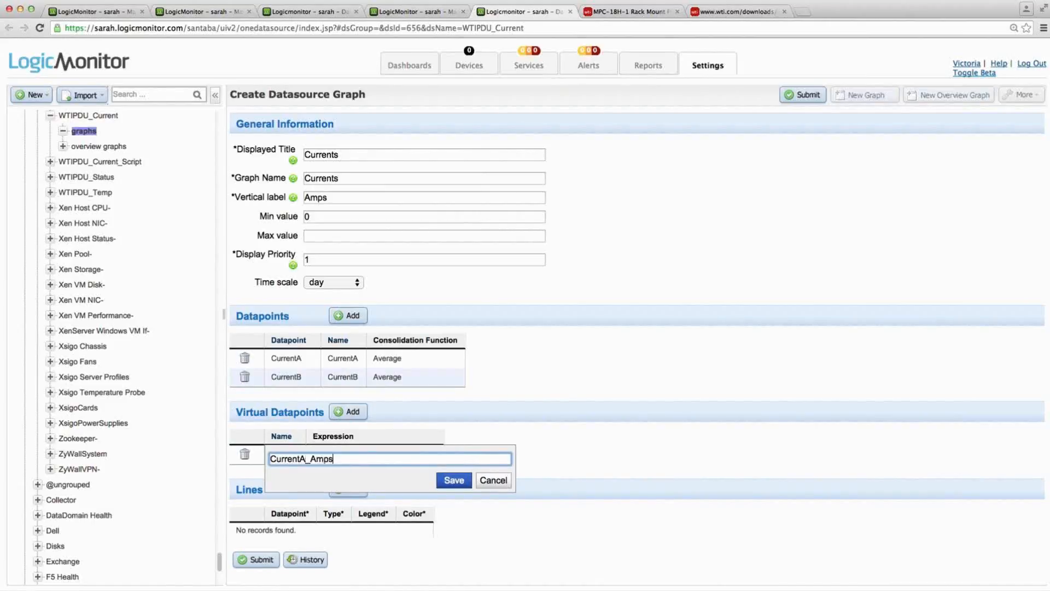
click(453, 480)
click(357, 454)
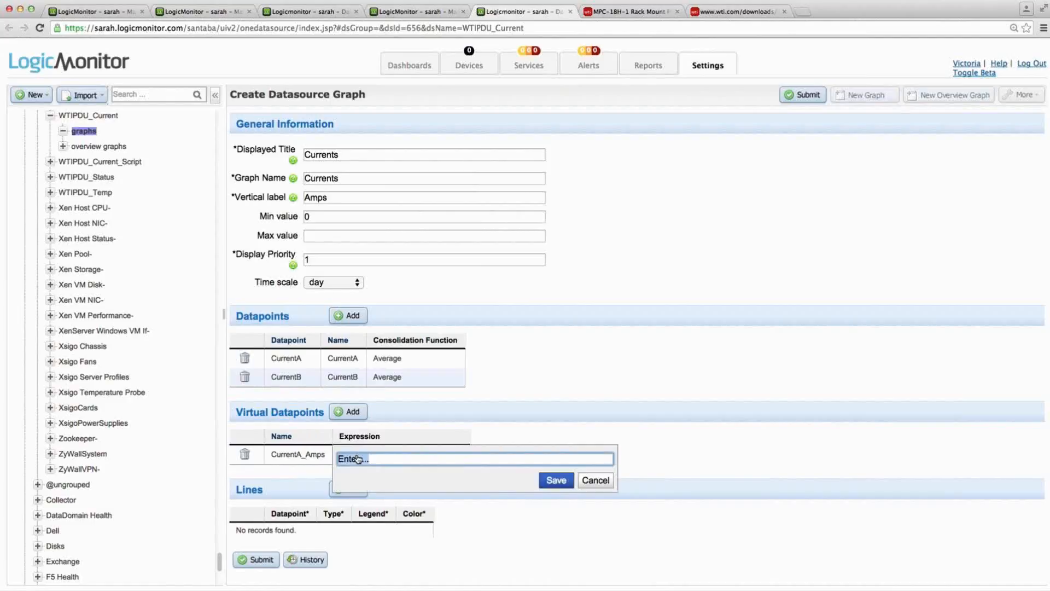
text(CurrentA/10)
click(555, 480)
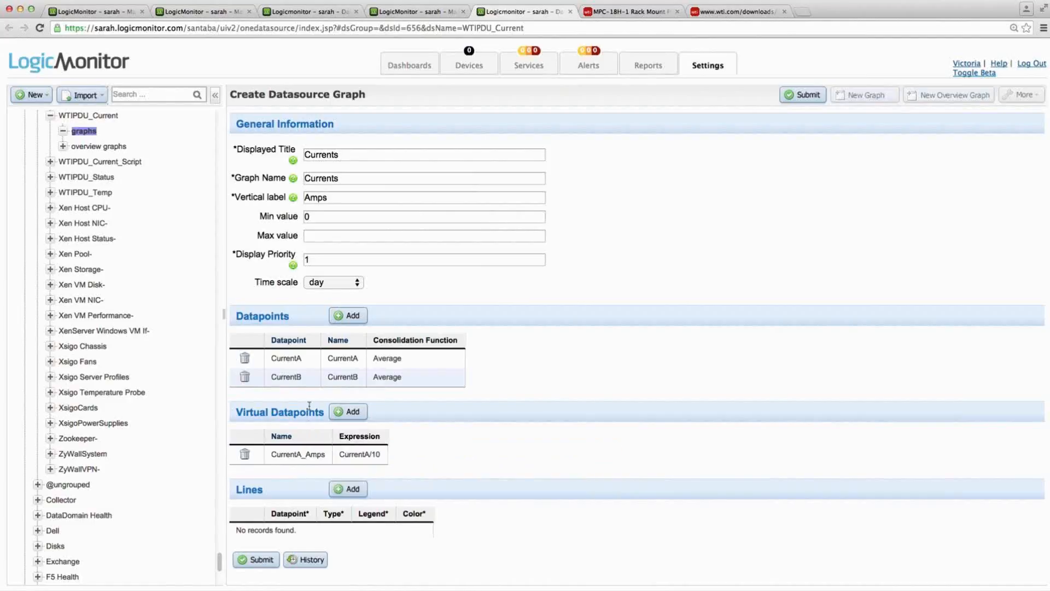
- Add a virtual datapoint named CurrentB_Amps with the expression CurrentB/10
click(350, 412)
click(304, 474)
text(Cu)
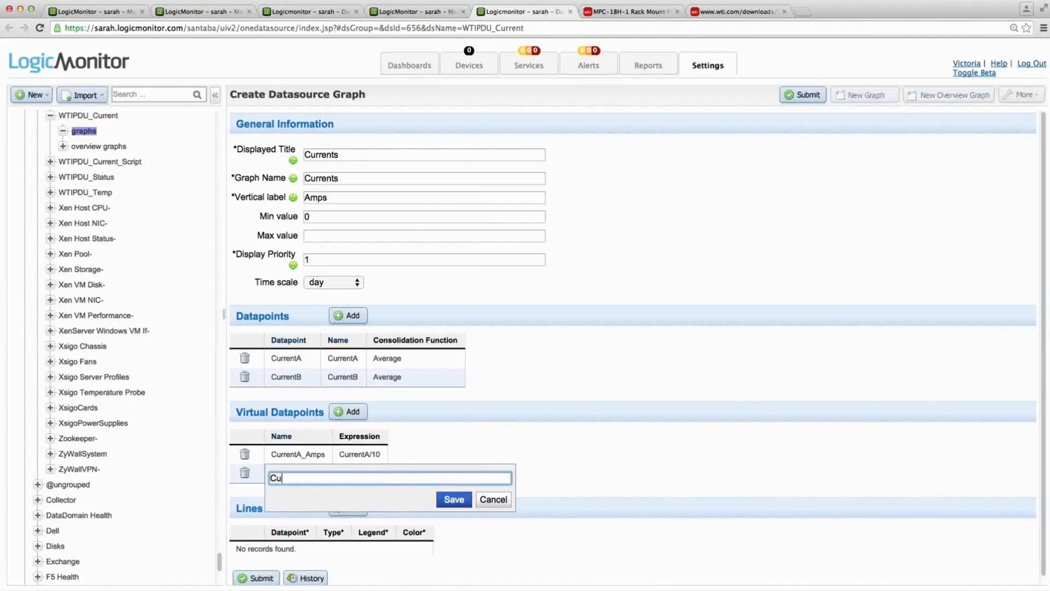
text(rrentB_Amps)
click(453, 499)
click(395, 472)
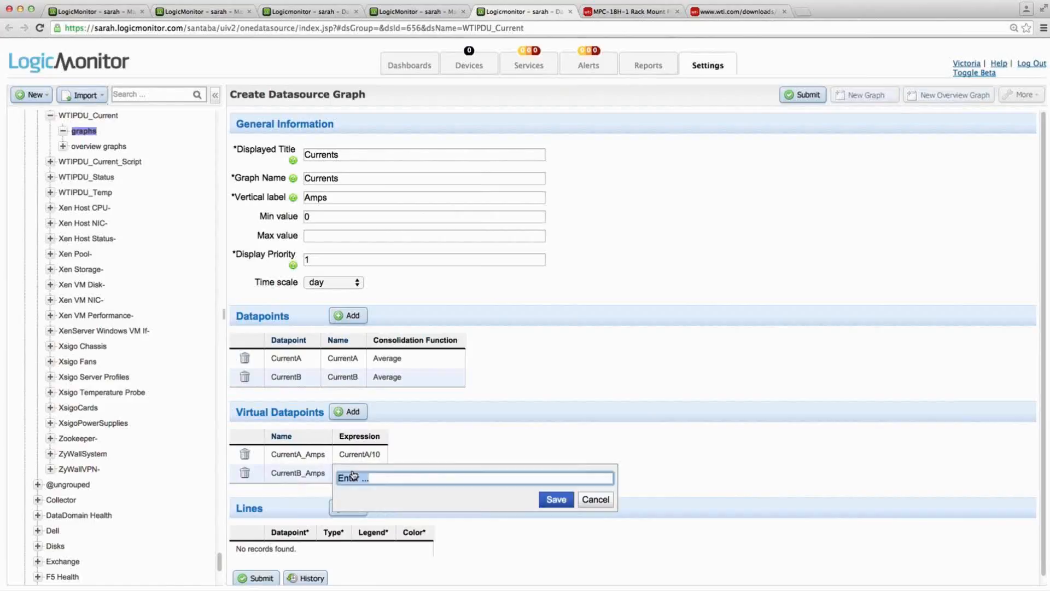
text(CurrentB/10)
click(571, 503)
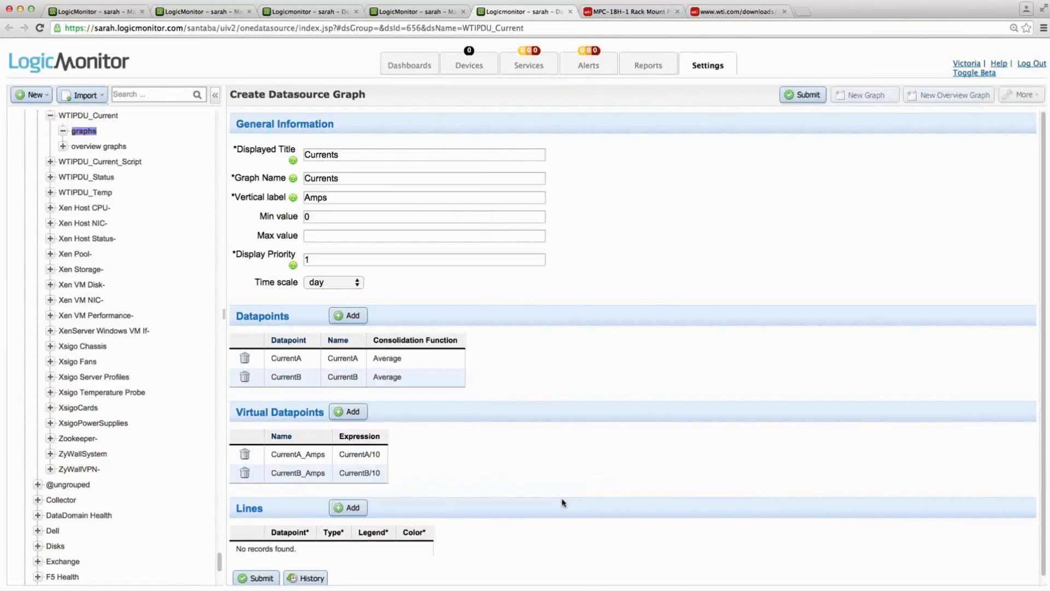
- Add a line to the Currents graph that plots the CurrentA_Amps virtual datapoint
click(348, 507)
click(299, 550)
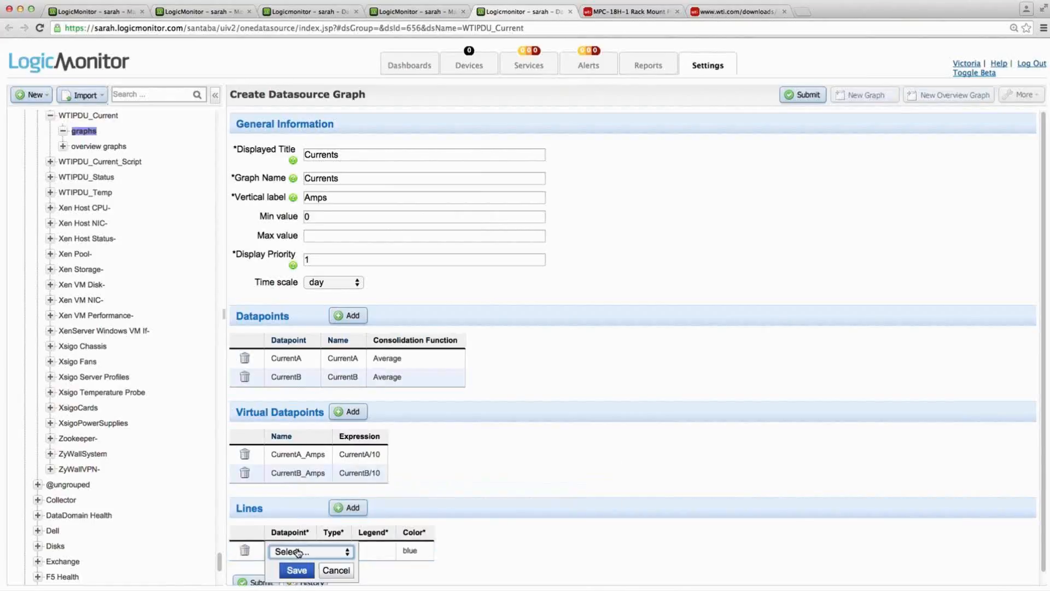
click(295, 550)
scroll(304, 563, down, 1)
click(318, 568)
click(297, 570)
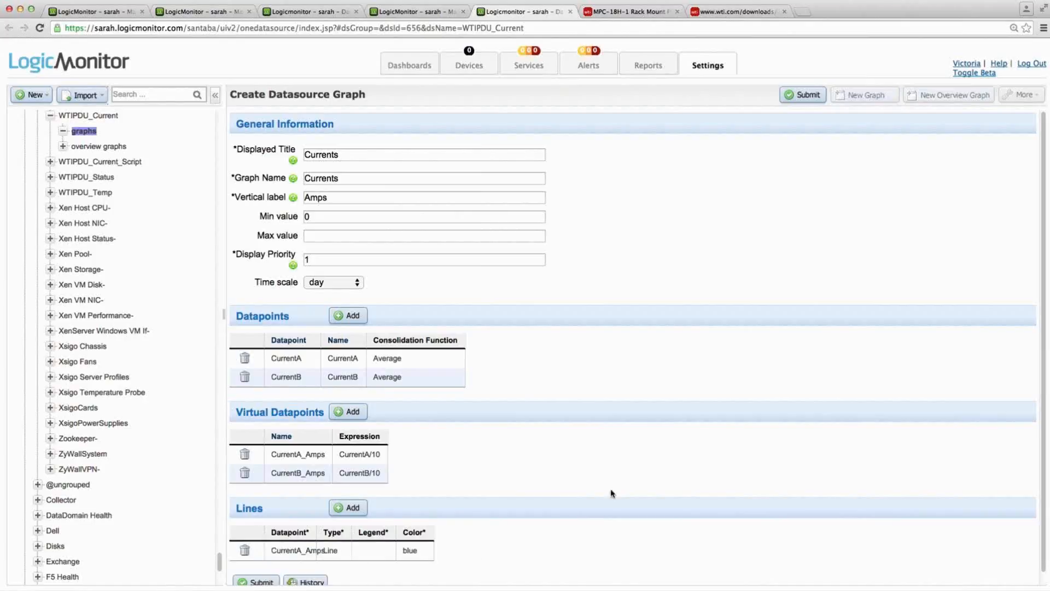
- Add a second graph line that plots the CurrentB_Amps virtual datapoint
scroll(629, 471, down, 1)
click(346, 497)
click(304, 558)
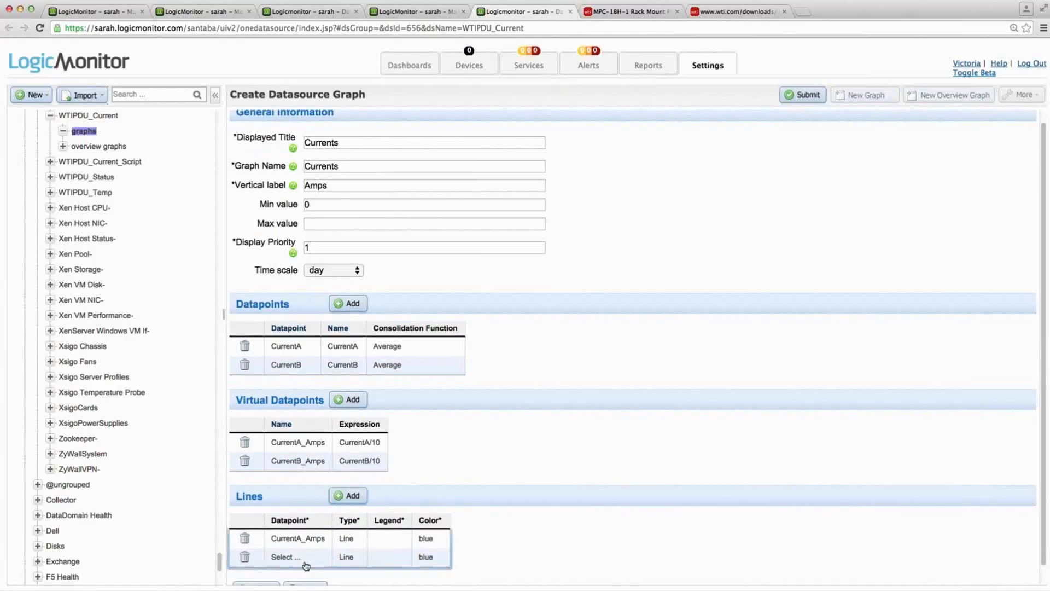
click(310, 558)
click(310, 533)
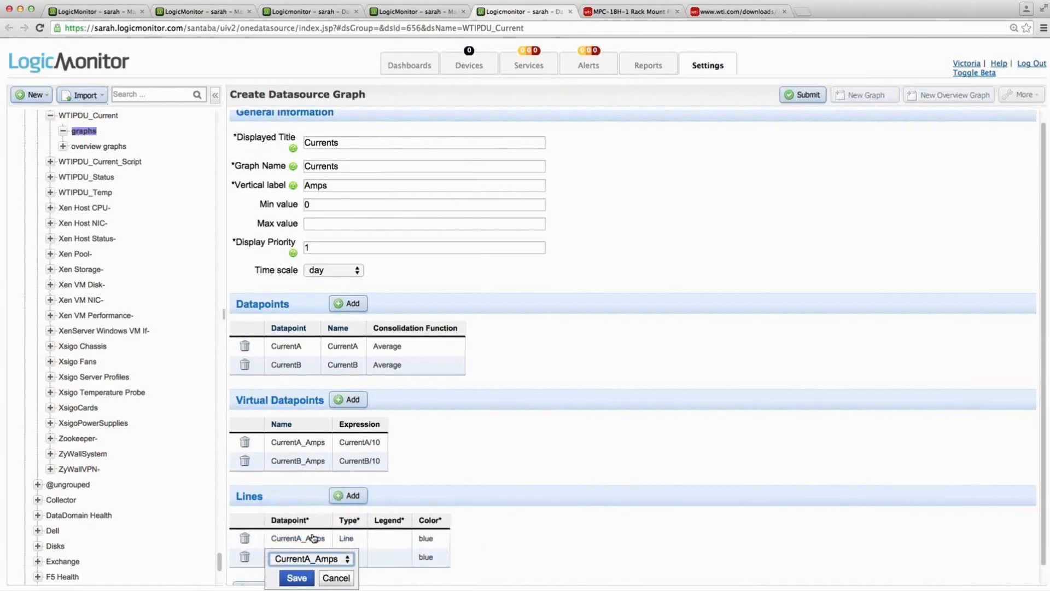
click(314, 558)
click(310, 559)
click(305, 575)
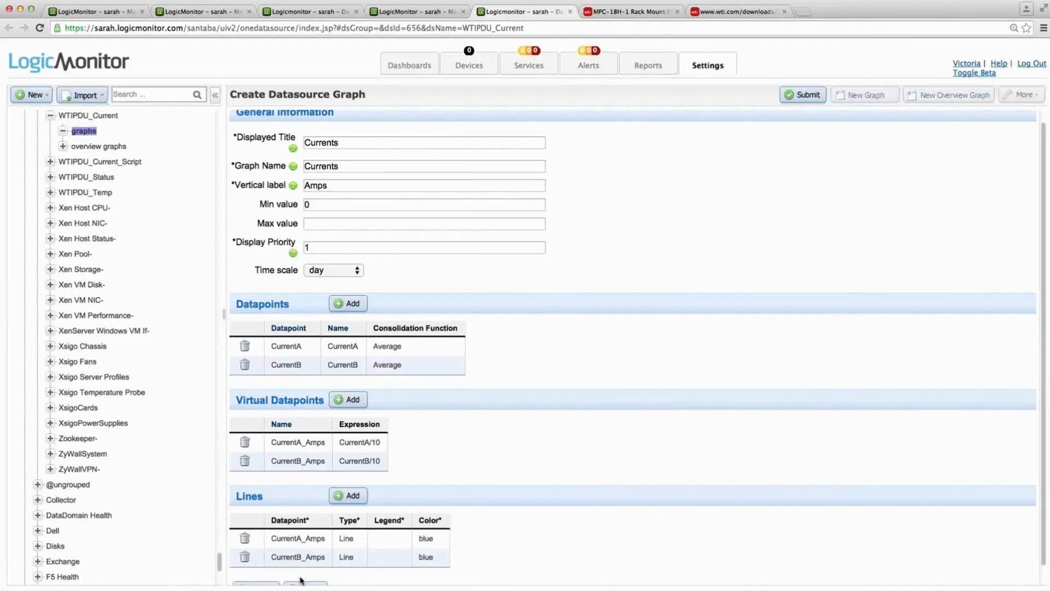
- Set the legends of the two lines to CurrentA_Amps and CurrentB_Amps, matching their datapoints
click(390, 541)
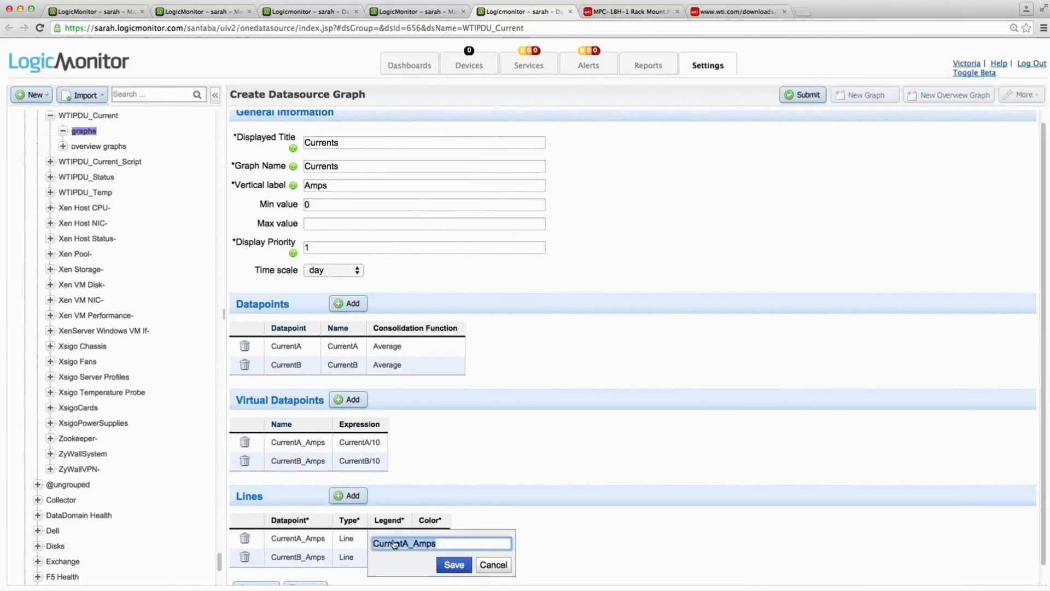
click(441, 566)
click(397, 560)
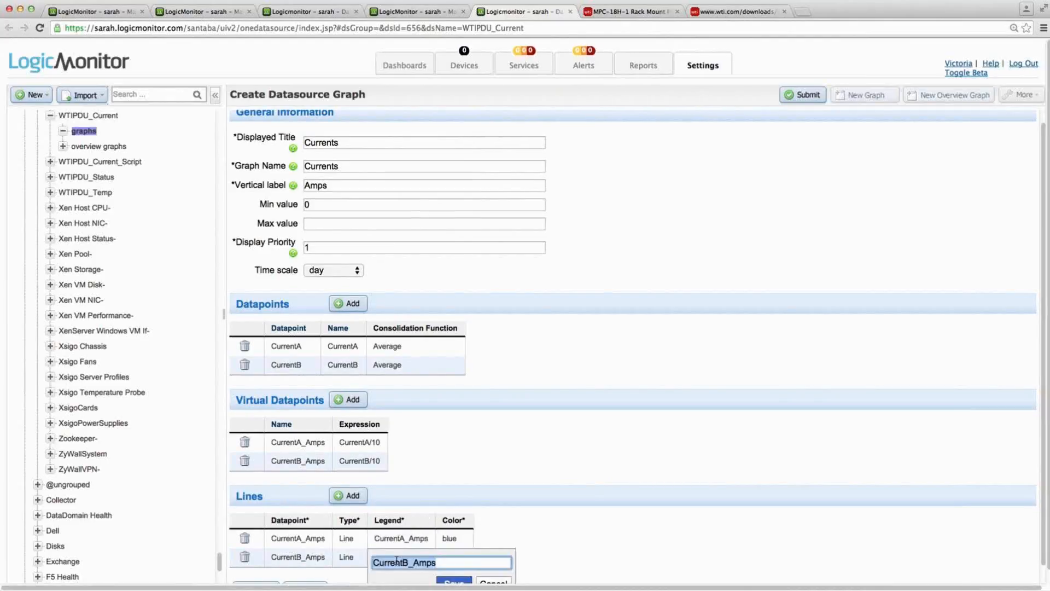
click(454, 580)
- Change the CurrentB_Amps line's color to red and submit the new Currents graph
click(452, 557)
click(457, 560)
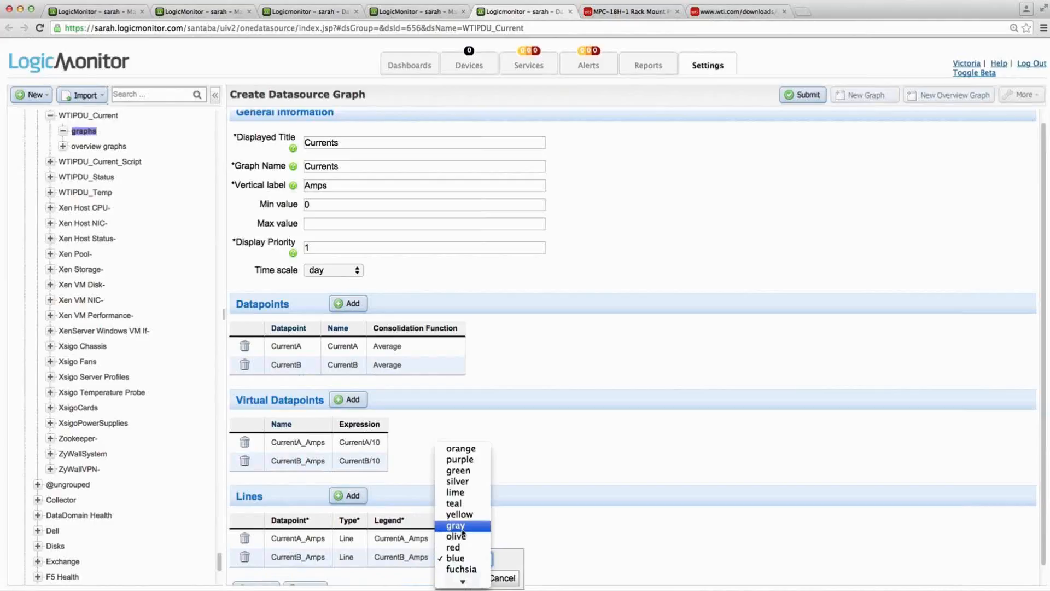
click(454, 547)
click(465, 578)
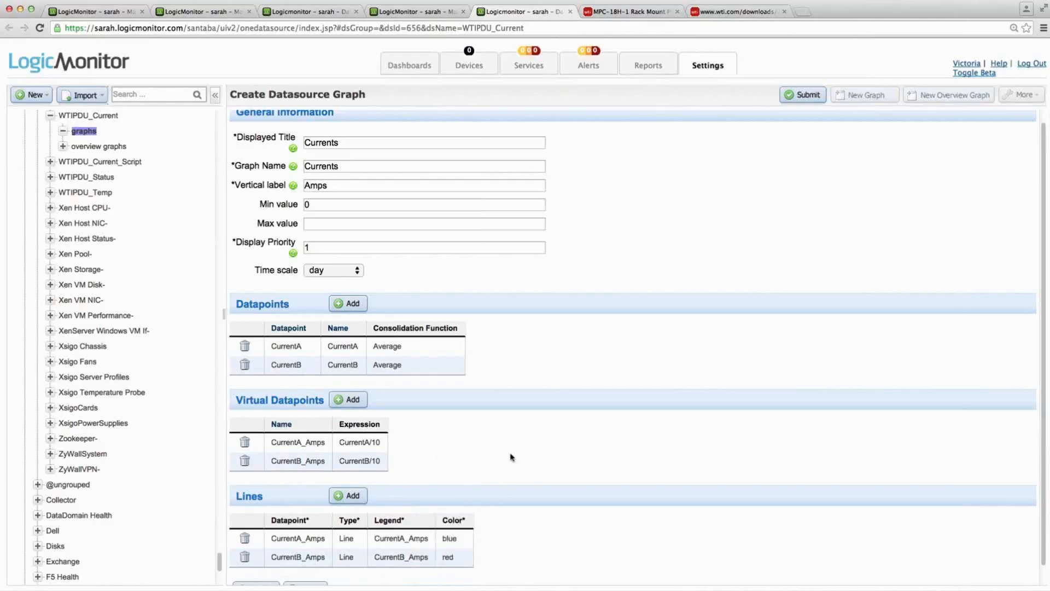
click(821, 93)
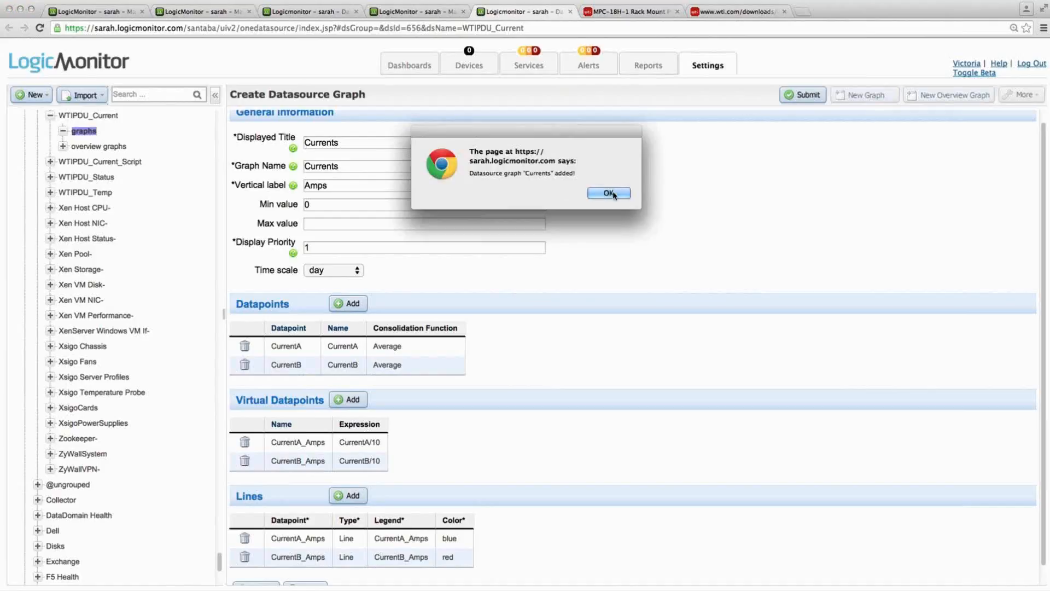
click(612, 193)
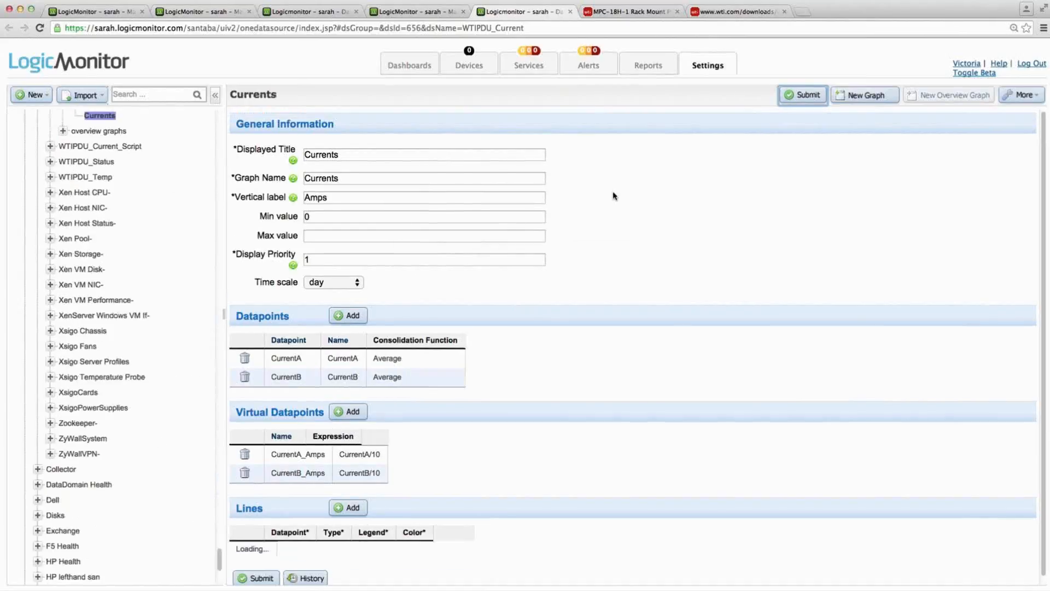